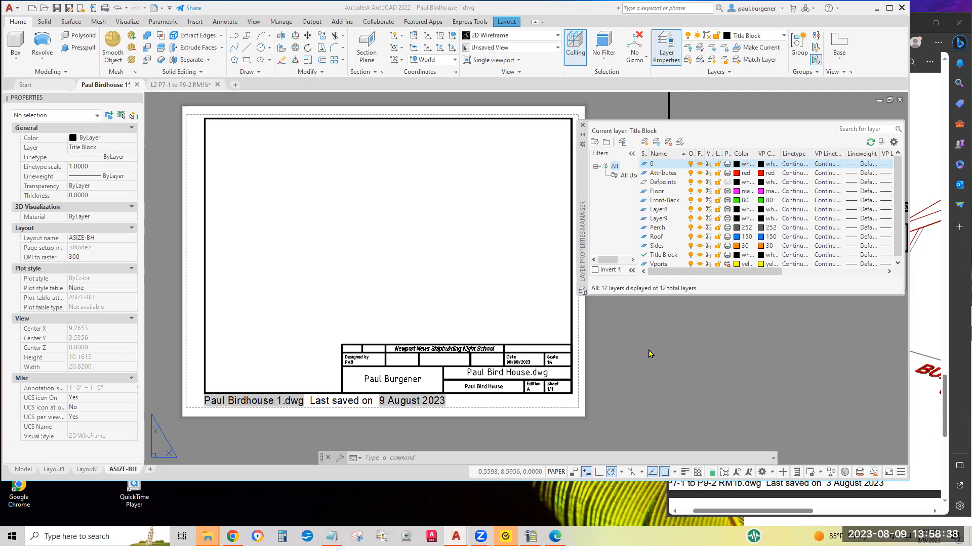
# Examine the example birdhouse layout 9-2 in the reference drawing L2 P7-1 to P9-2 RM1b
pyautogui.moveTo(184, 89)
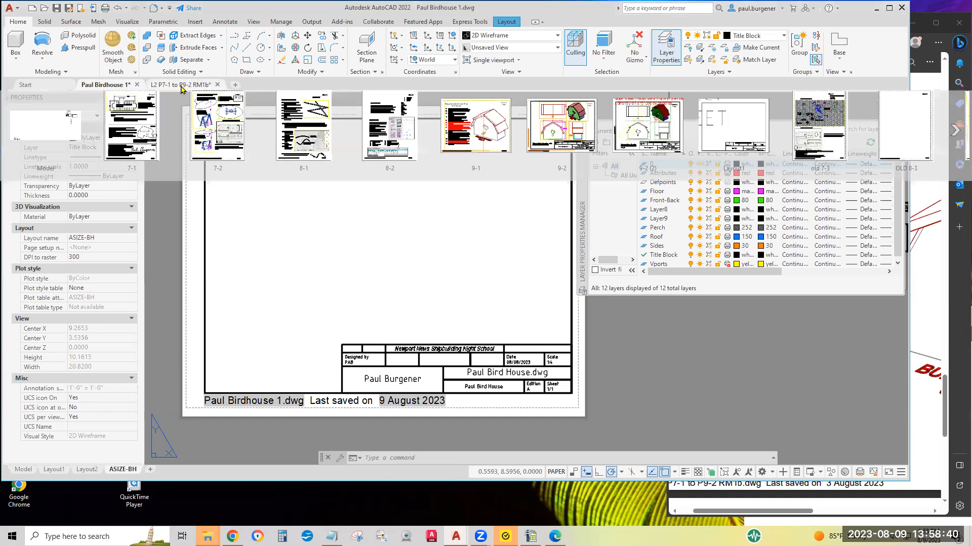
pyautogui.click(560, 144)
pyautogui.moveTo(509, 206); pyautogui.dragTo(276, 468, button='middle')
pyautogui.scroll(-5, 341, 347)
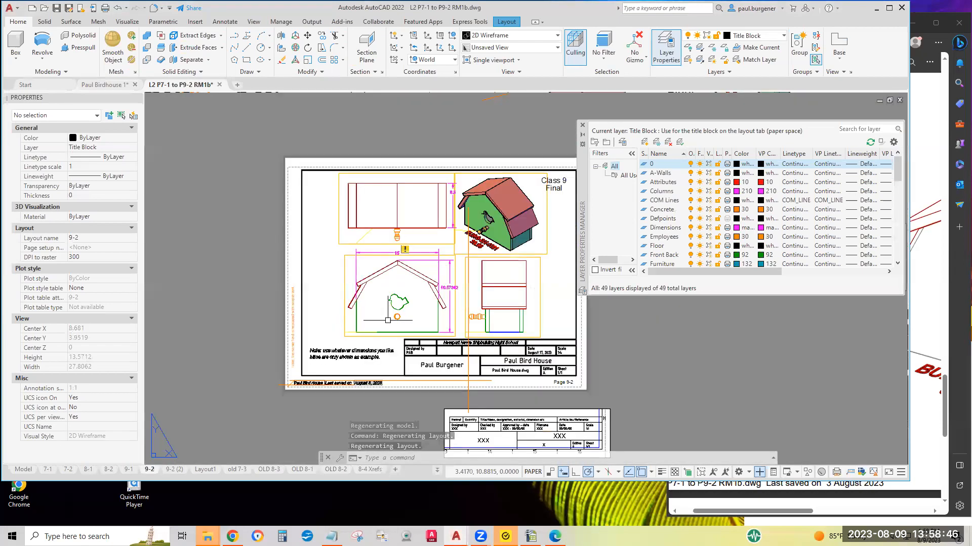
pyautogui.scroll(7, 467, 262)
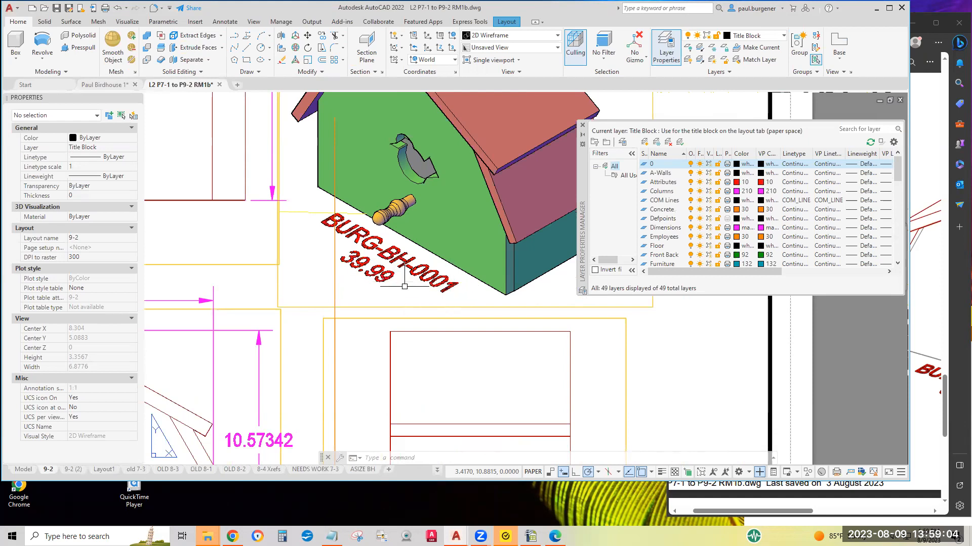
pyautogui.scroll(-2, 405, 284)
pyautogui.scroll(-1, 406, 283)
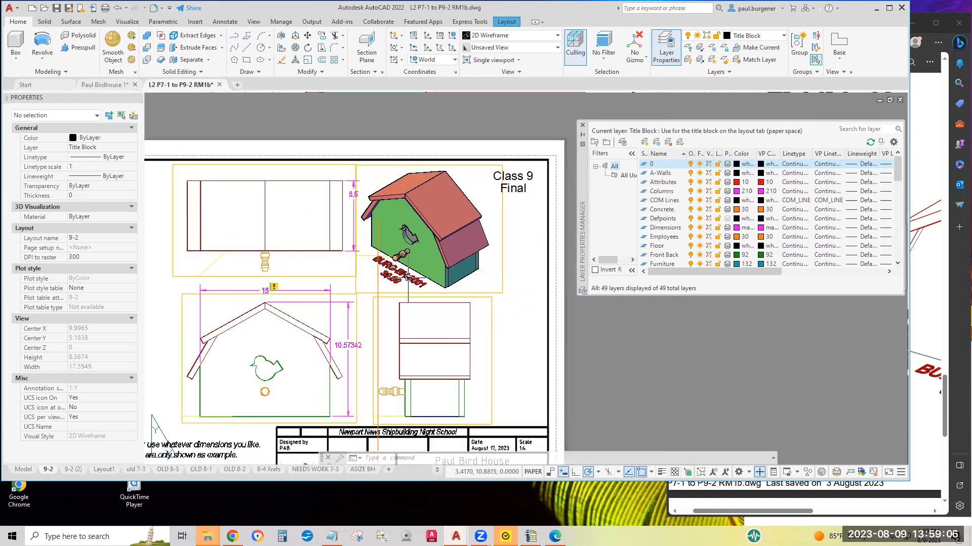
pyautogui.scroll(3, 407, 280)
pyautogui.scroll(-5, 408, 276)
pyautogui.moveTo(410, 277); pyautogui.dragTo(521, 245, button='middle')
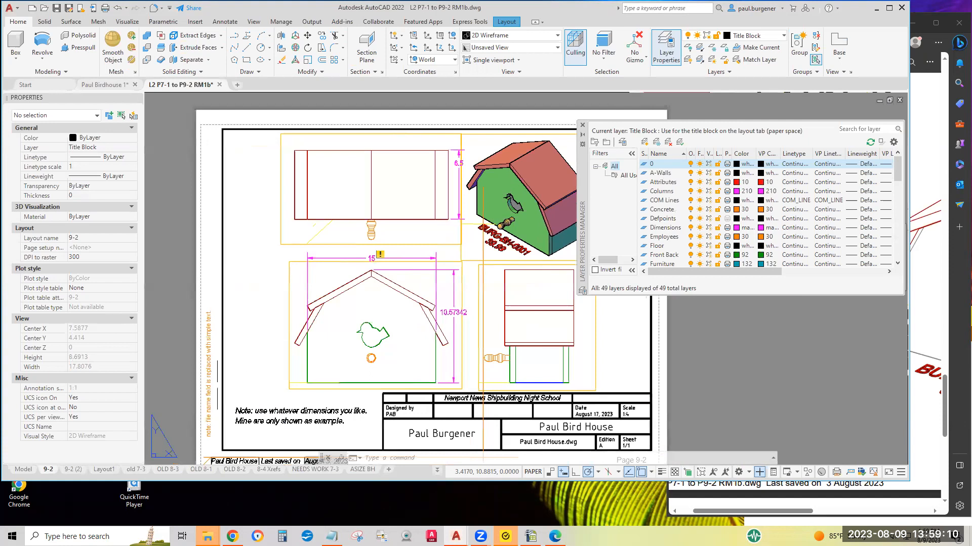
# Open the 9-1 layout and read through the final bird house requirements list
pyautogui.click(438, 473)
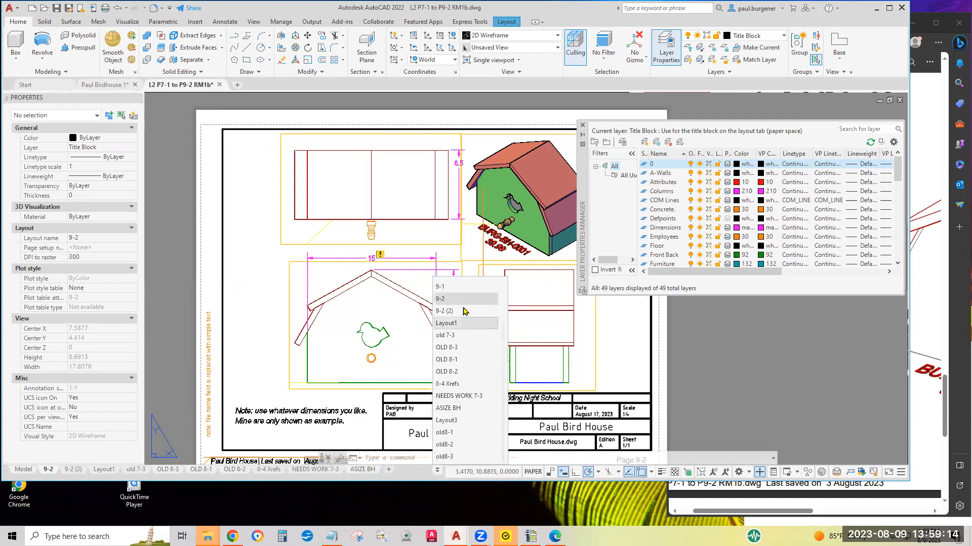
pyautogui.click(445, 288)
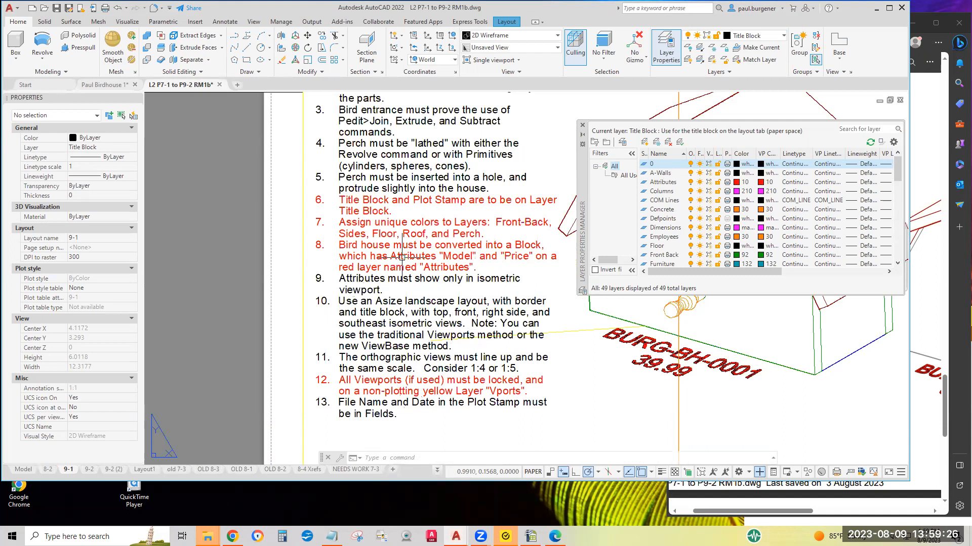
pyautogui.moveTo(386, 165); pyautogui.dragTo(381, 281, button='middle')
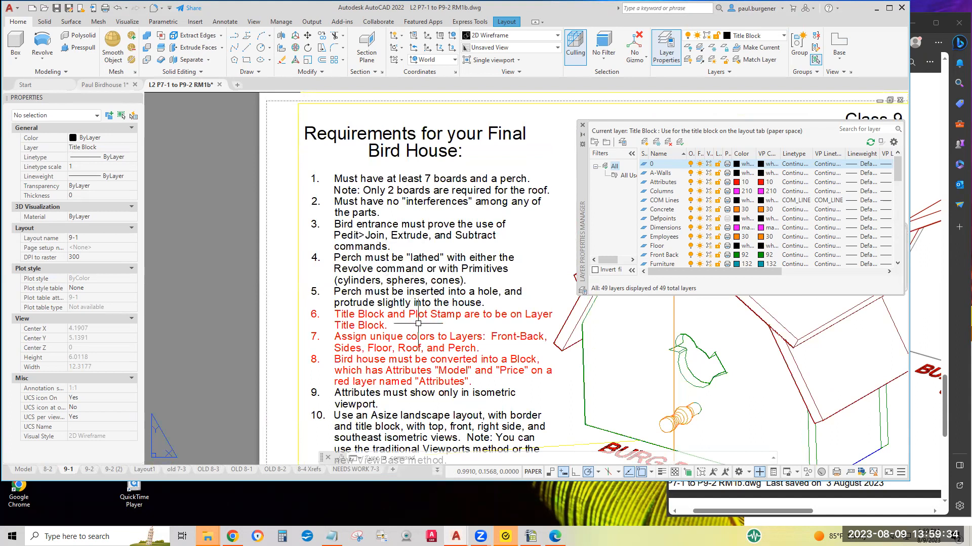
pyautogui.moveTo(411, 346); pyautogui.dragTo(398, 245, button='middle')
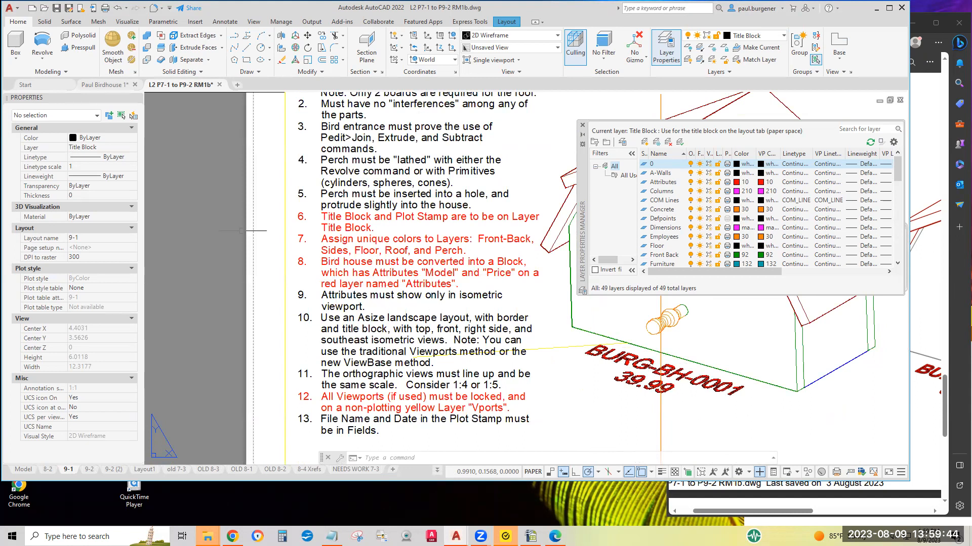
# Return to the Paul Birdhouse 1 drawing and make the Attributes layer current, closing the layer manager
pyautogui.click(111, 86)
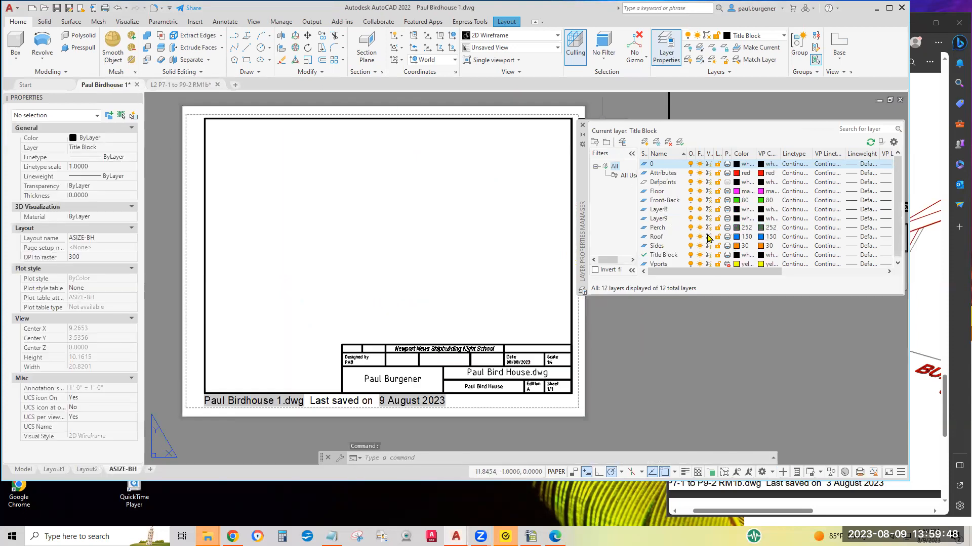
pyautogui.click(663, 175)
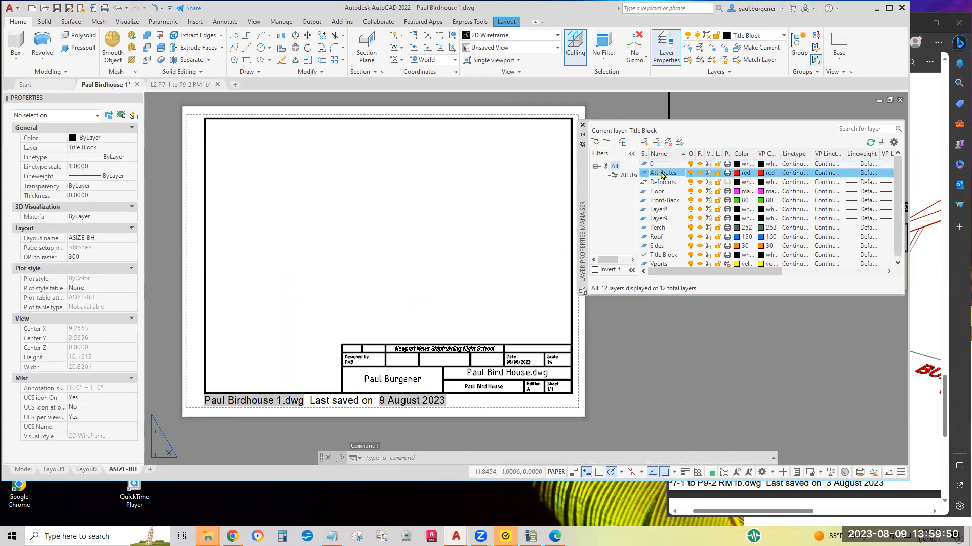
pyautogui.click(680, 143)
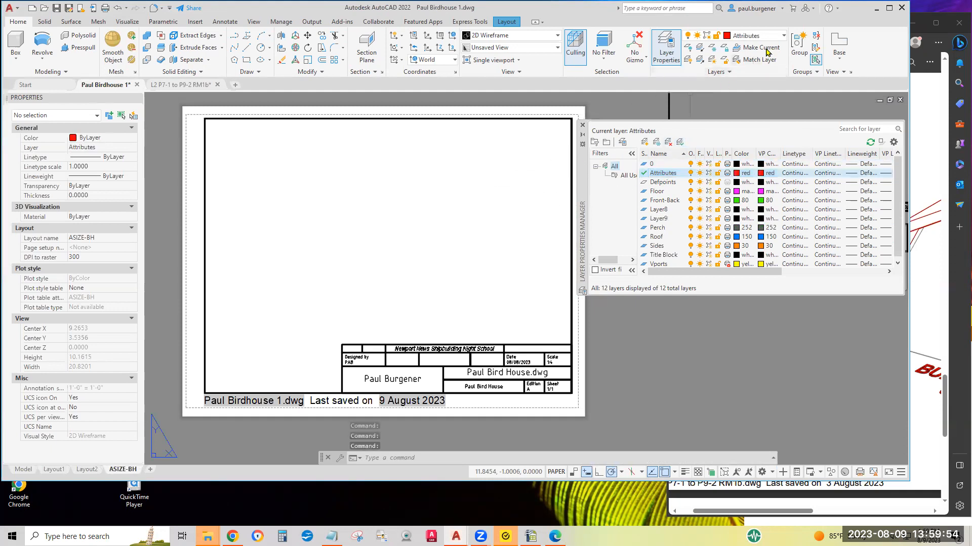
pyautogui.click(583, 127)
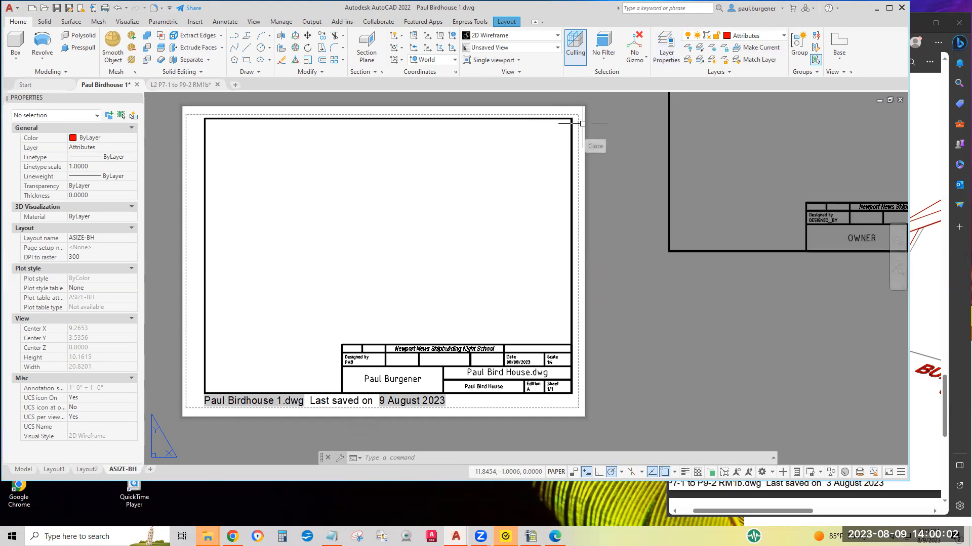
# In model space, start an attribute definition tagged Model_NuMBEr with prompt "What's the Model Number ?" and default XXX
pyautogui.moveTo(466, 235); pyautogui.dragTo(549, 239, button='middle')
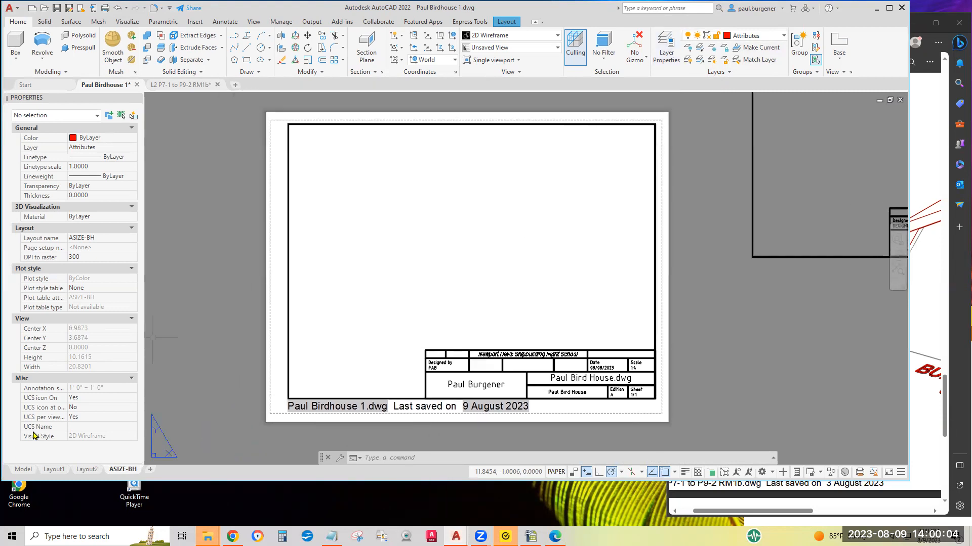
pyautogui.click(25, 472)
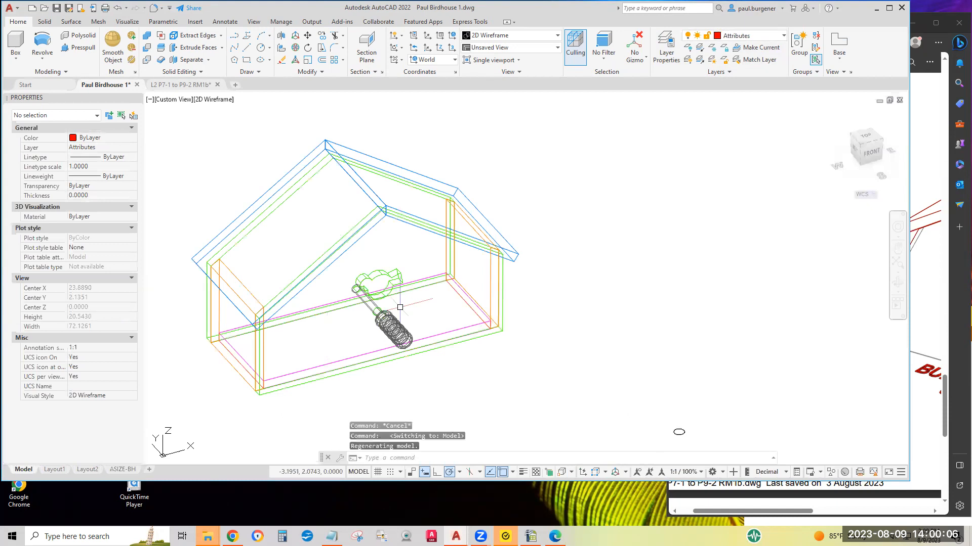
pyautogui.moveTo(431, 259); pyautogui.dragTo(436, 248, button='middle')
pyautogui.scroll(4, 408, 317)
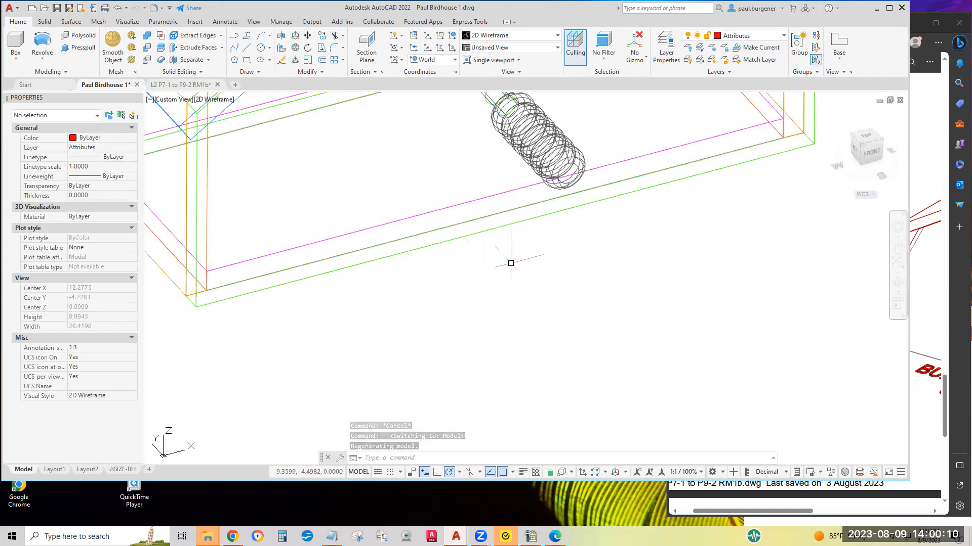
pyautogui.scroll(-2, 506, 265)
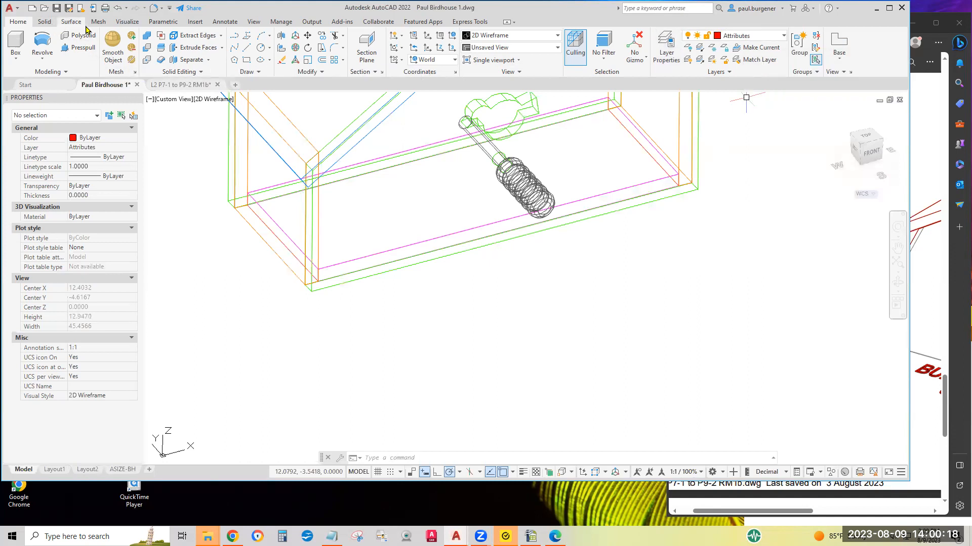
pyautogui.click(195, 22)
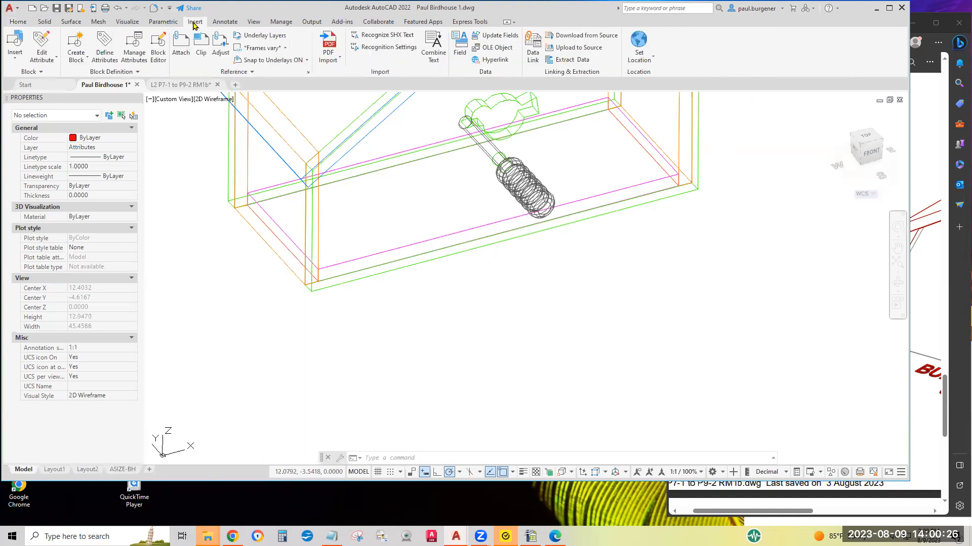
pyautogui.click(105, 52)
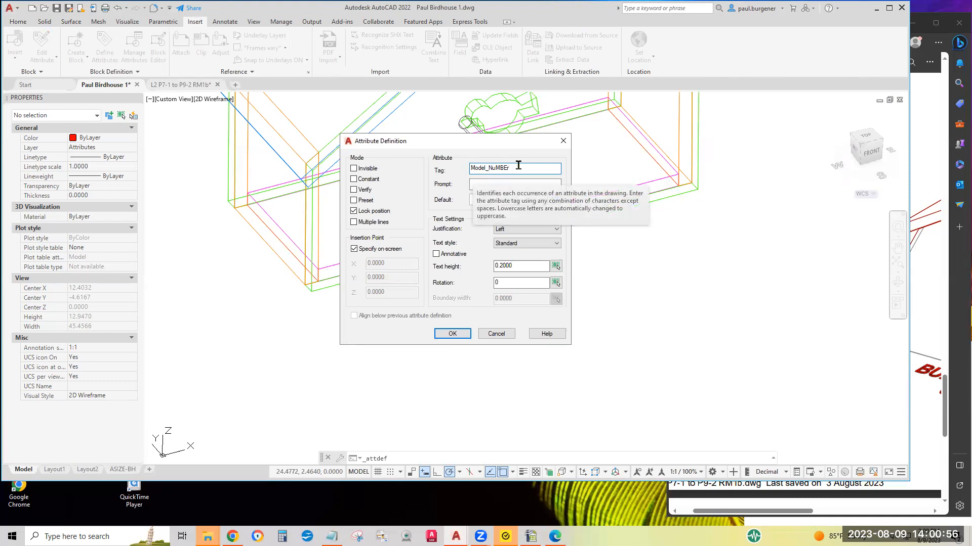
pyautogui.click(523, 186)
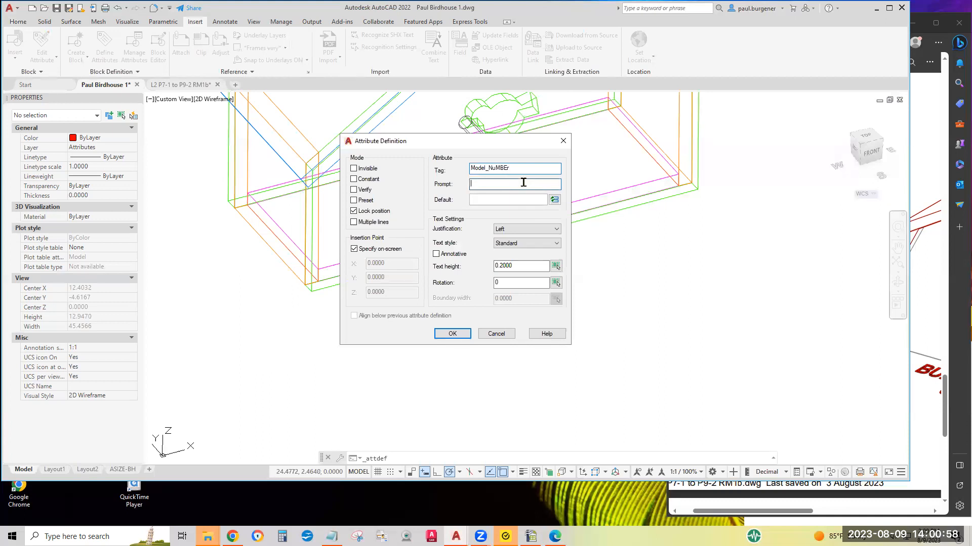
pyautogui.write('W')
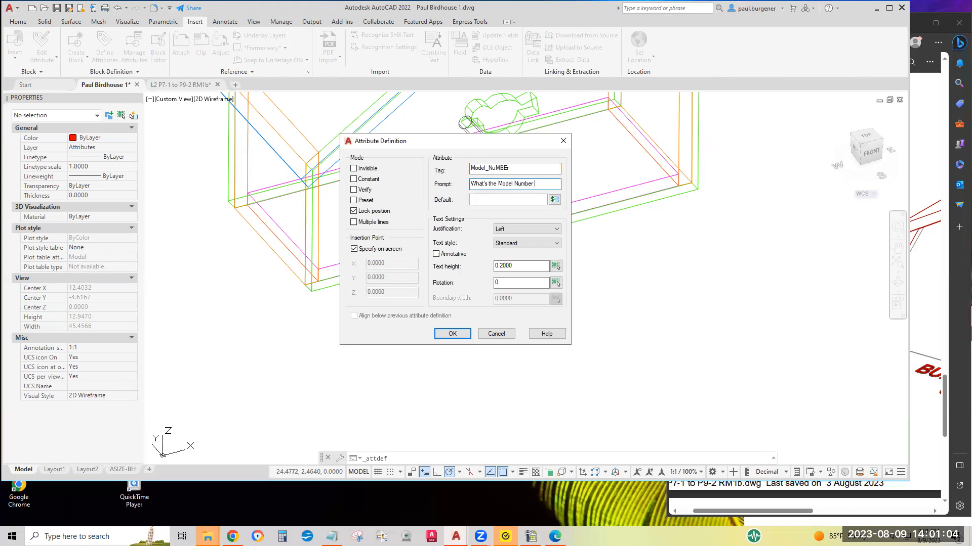
pyautogui.click(512, 199)
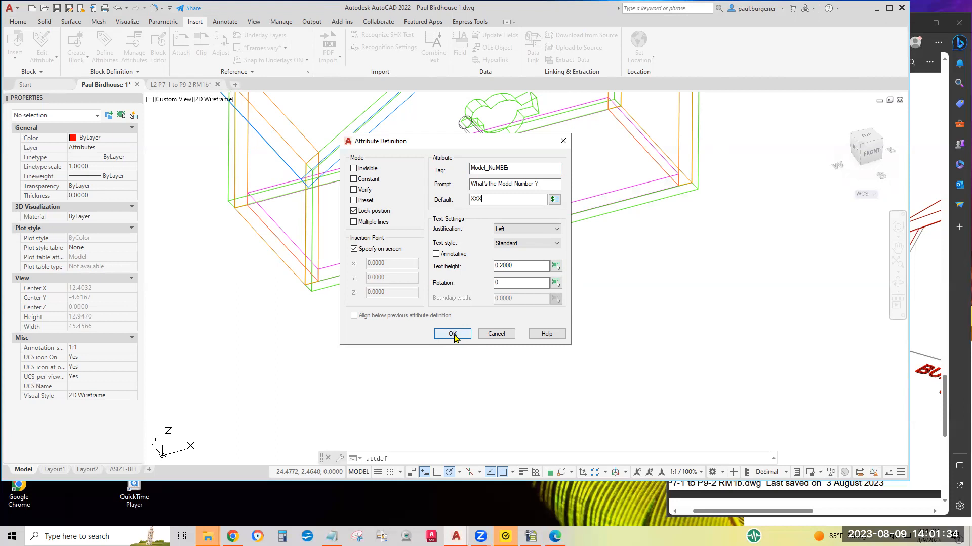
# Keep the Standard text style, confirm the definition, and place the attribute below the birdhouse's front floor edge
pyautogui.click(522, 245)
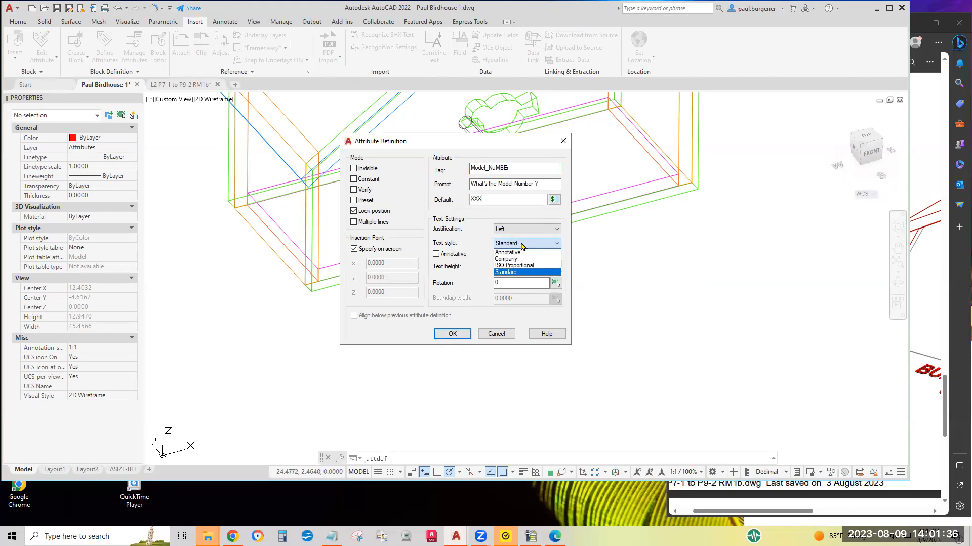
pyautogui.click(507, 273)
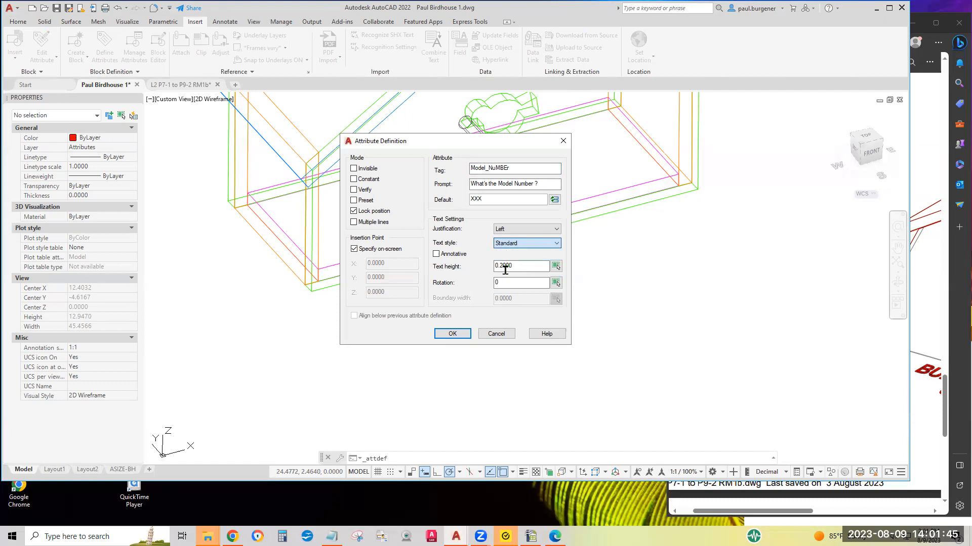
pyautogui.click(451, 335)
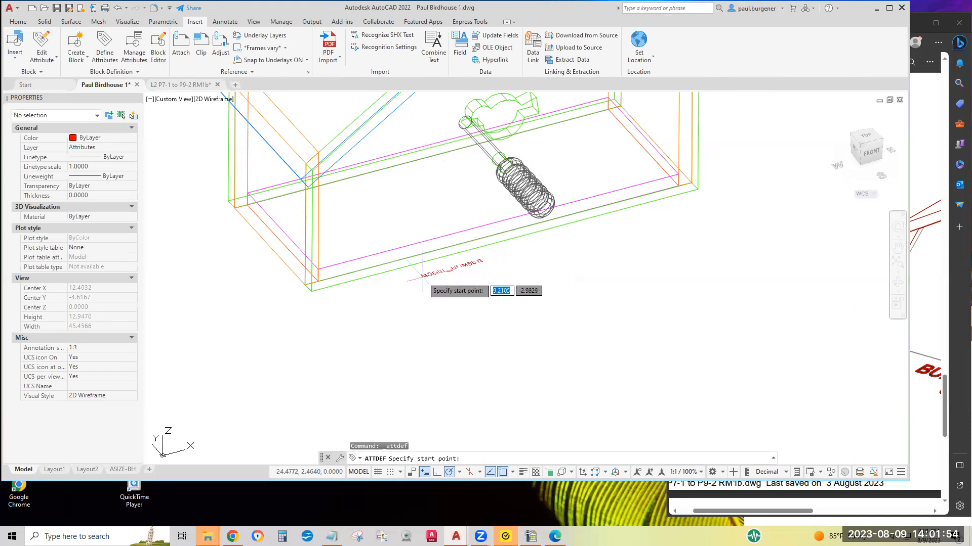
pyautogui.click(423, 274)
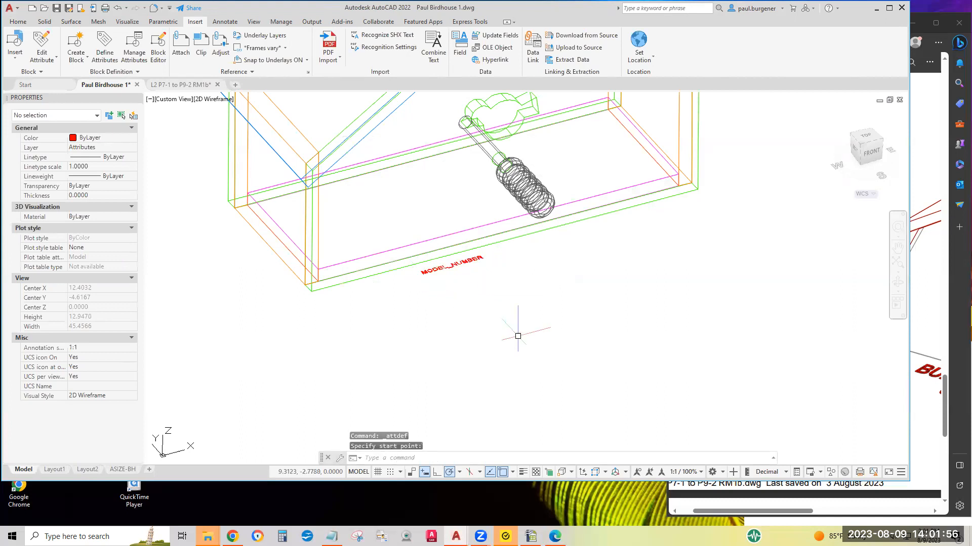
pyautogui.click(178, 85)
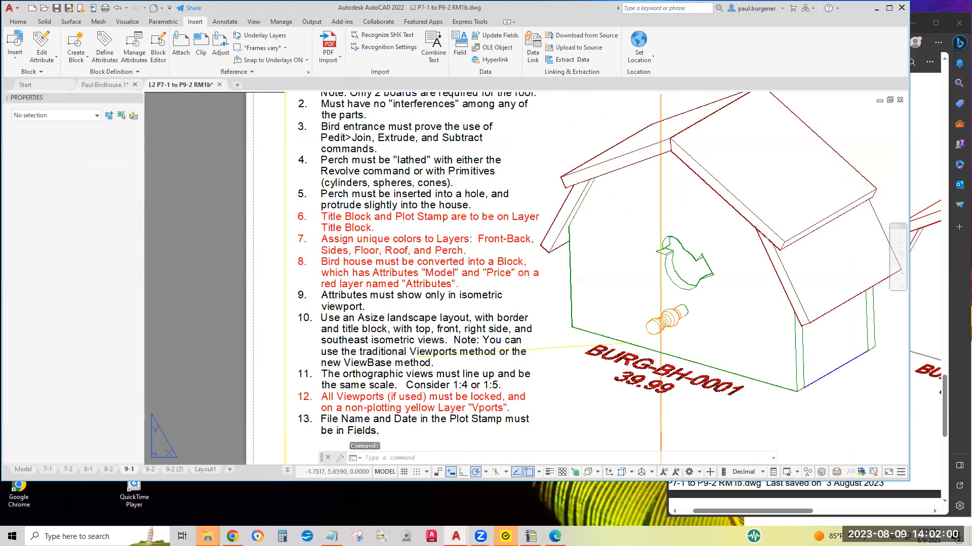
pyautogui.click(116, 85)
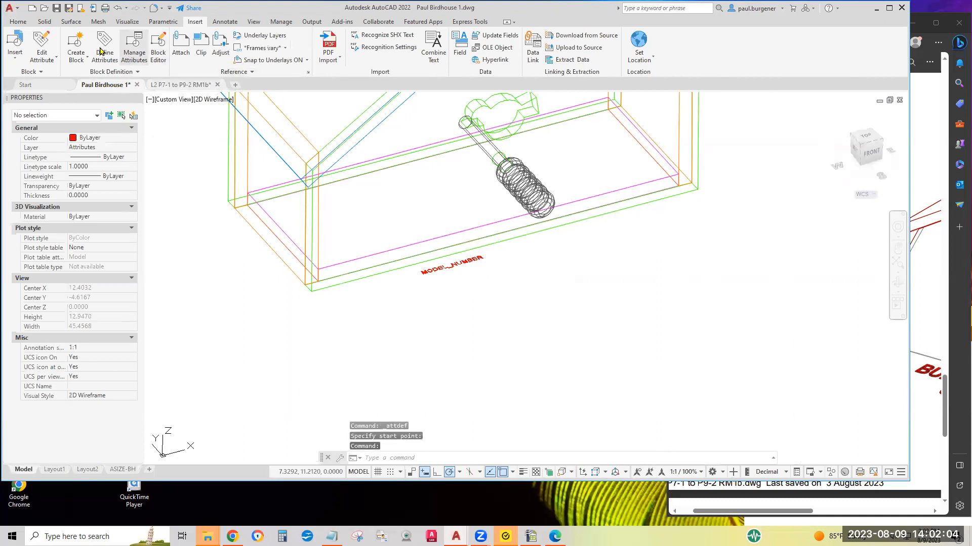
pyautogui.click(18, 22)
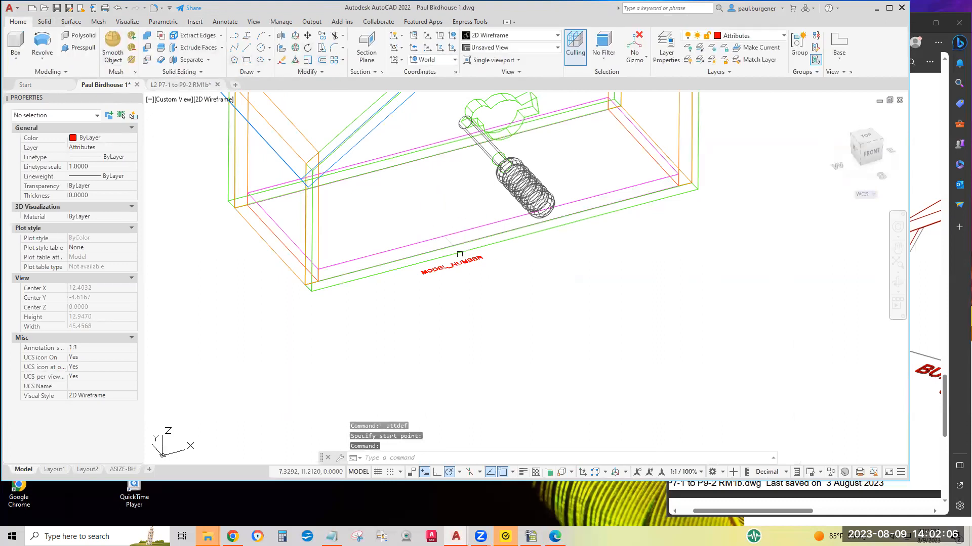
# Set the MODEL_NUMBER attribute definition's text height to 0.5
pyautogui.click(452, 265)
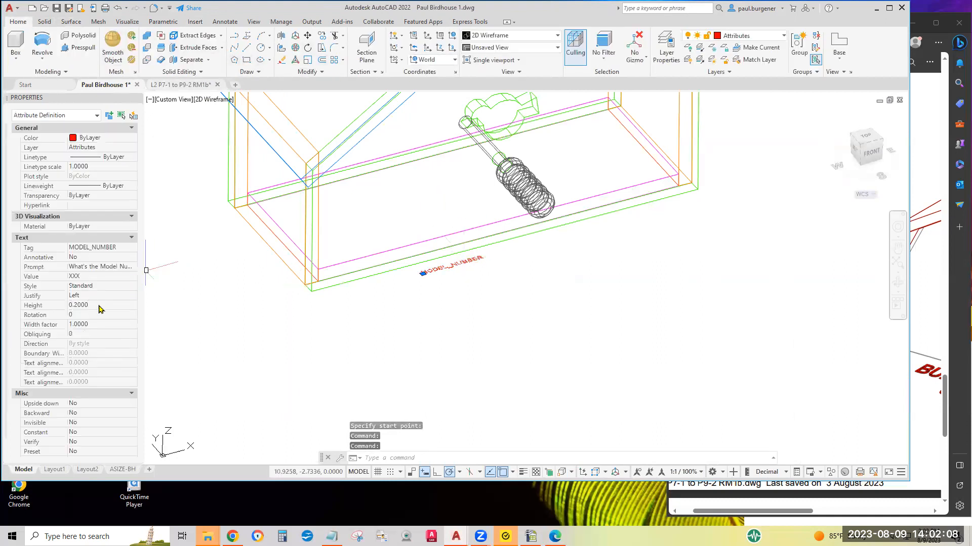
pyautogui.click(105, 305)
pyautogui.write('1')
pyautogui.press('Tab')
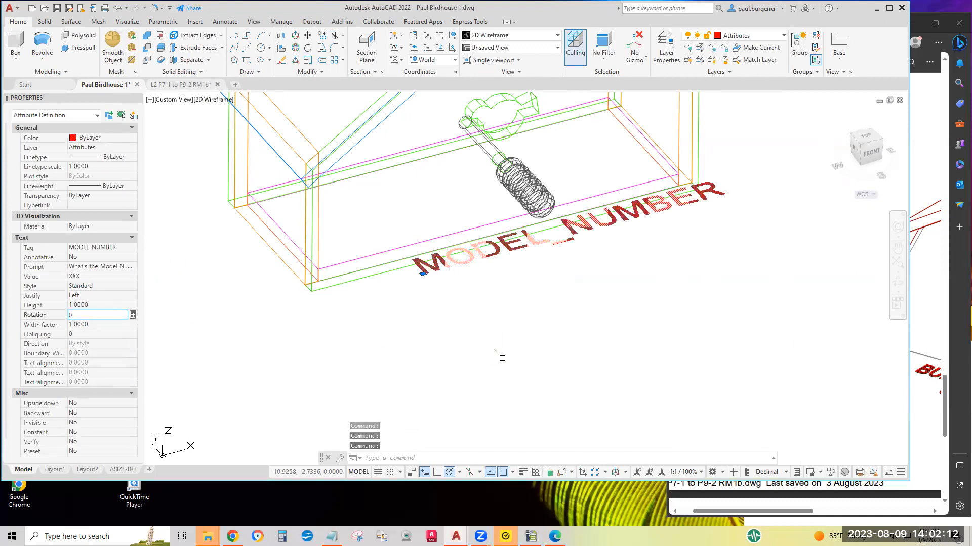
pyautogui.click(117, 304)
pyautogui.press('BackSpace')
pyautogui.write('.5')
pyautogui.press('Tab')
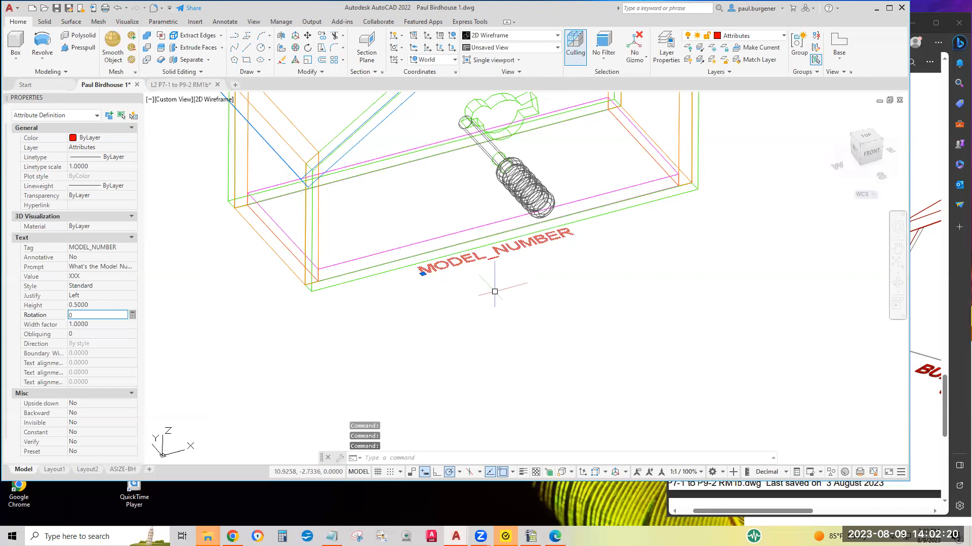
pyautogui.press('Escape')
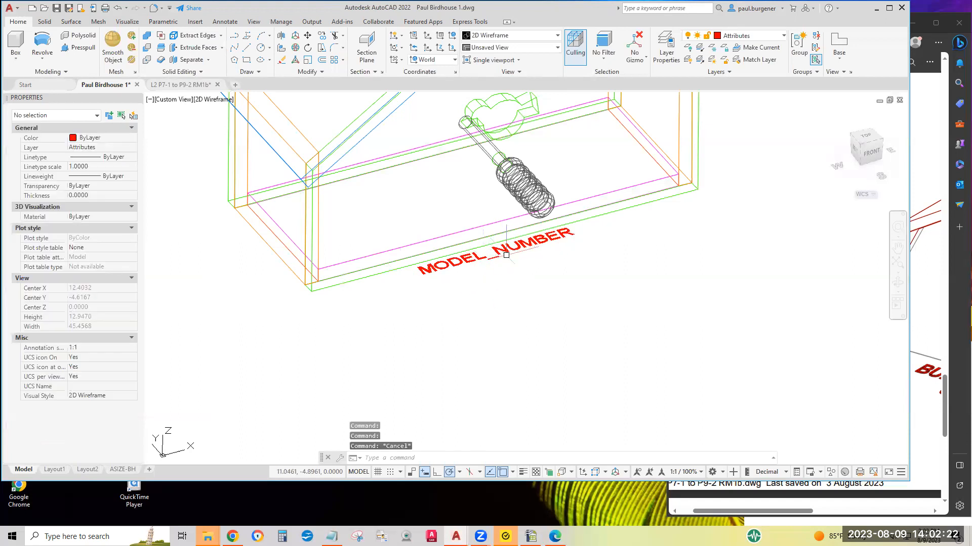
pyautogui.scroll(-3, 518, 248)
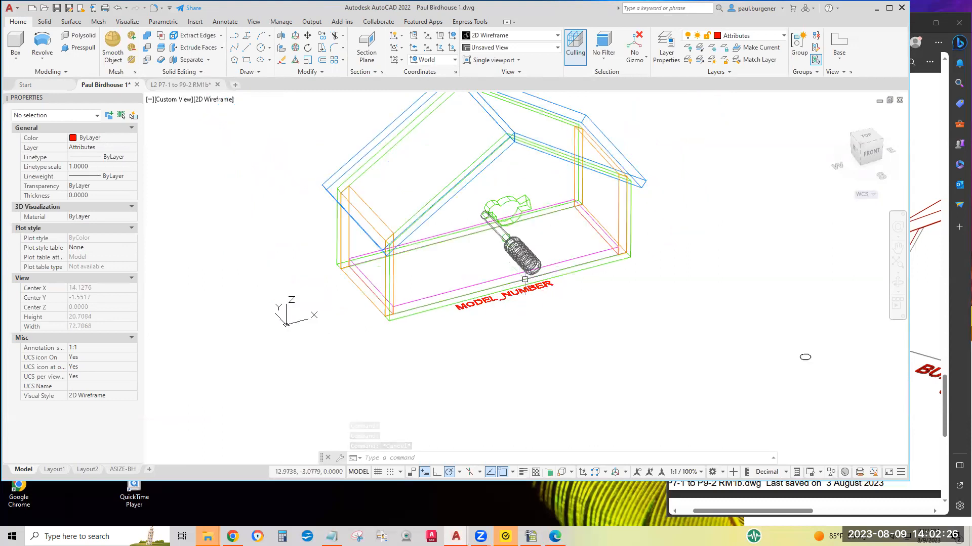
pyautogui.scroll(8, 529, 276)
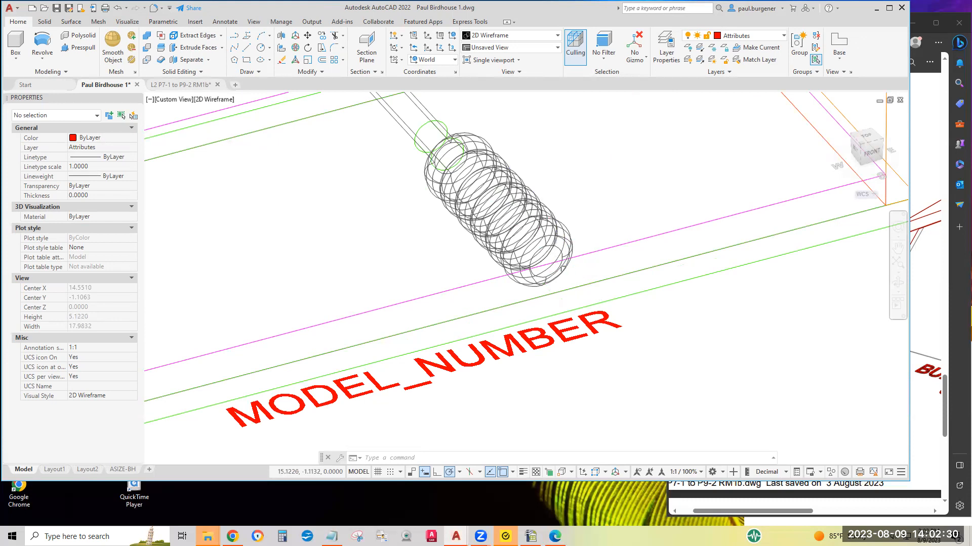
# Define a second attribute tagged PricE with prompt "What's the Price ?" and default XX.XX, aligned below the previous attribute definition
pyautogui.scroll(-2, 577, 264)
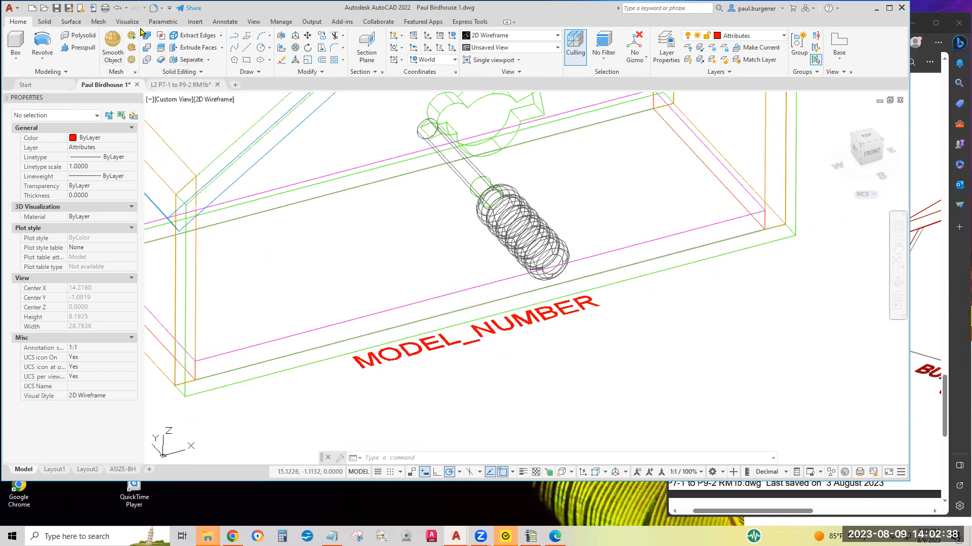
pyautogui.click(195, 23)
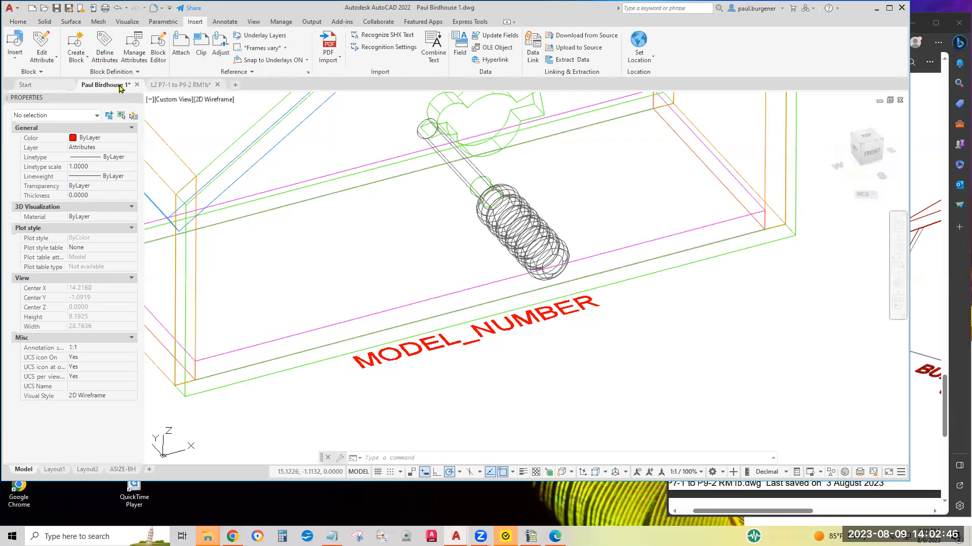
pyautogui.click(106, 57)
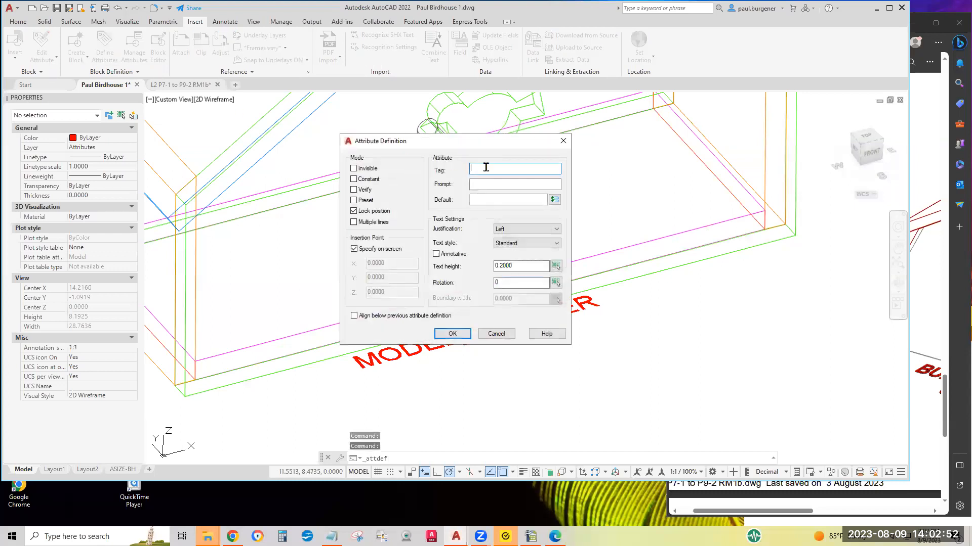
pyautogui.click(354, 317)
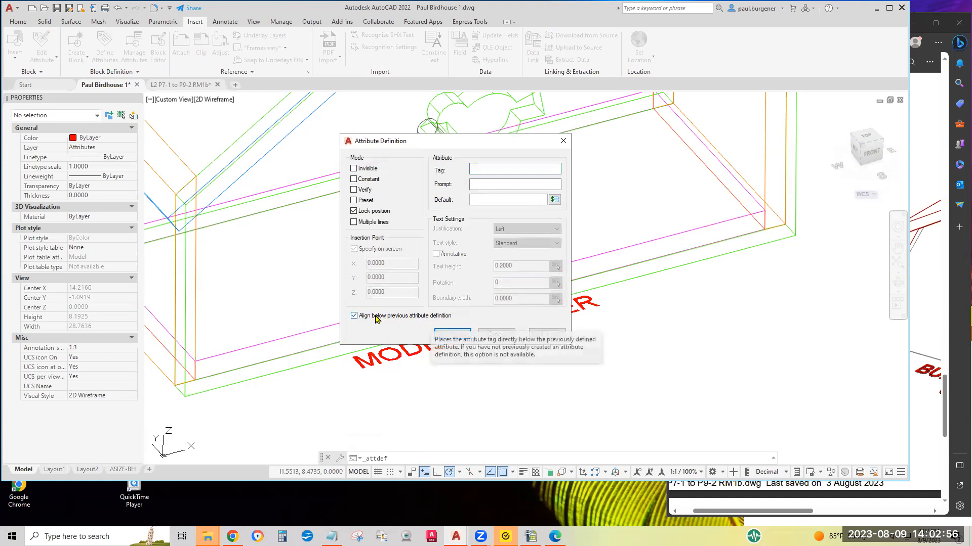
pyautogui.click(490, 168)
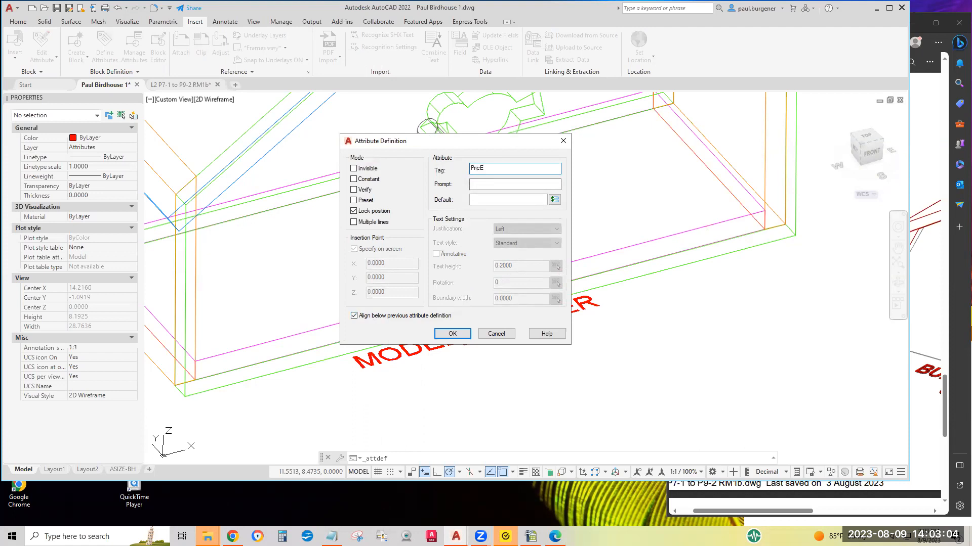
pyautogui.click(485, 184)
pyautogui.write("What's the Price ?")
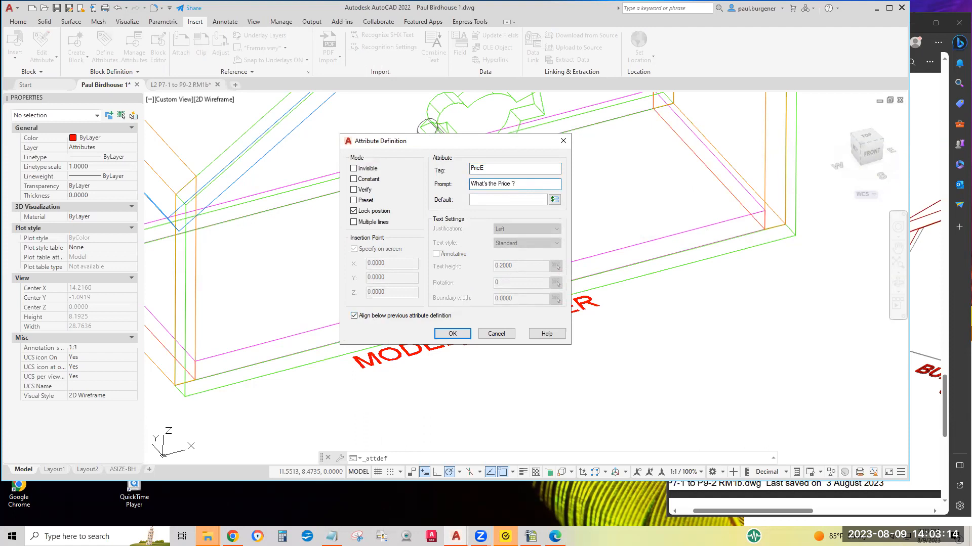
pyautogui.click(505, 201)
pyautogui.write('XX.XX')
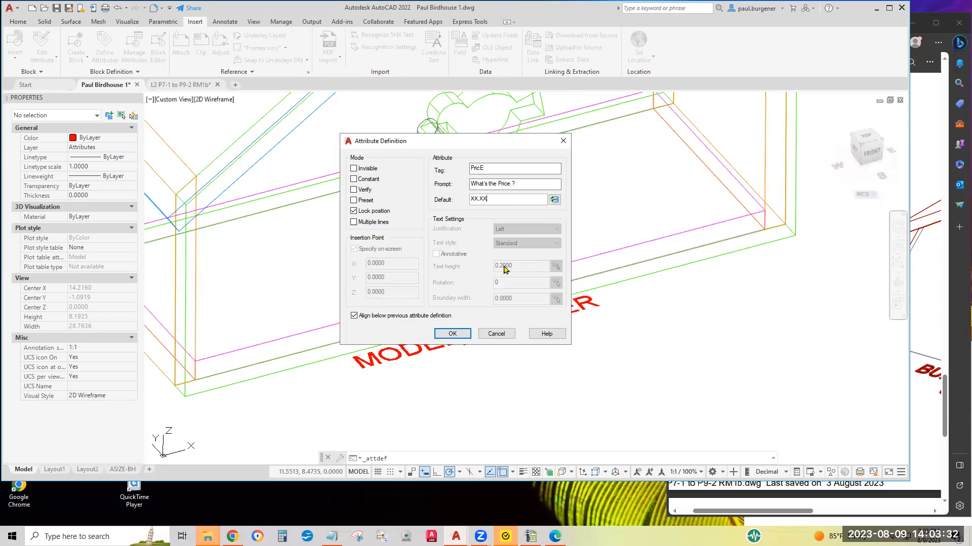
pyautogui.click(452, 334)
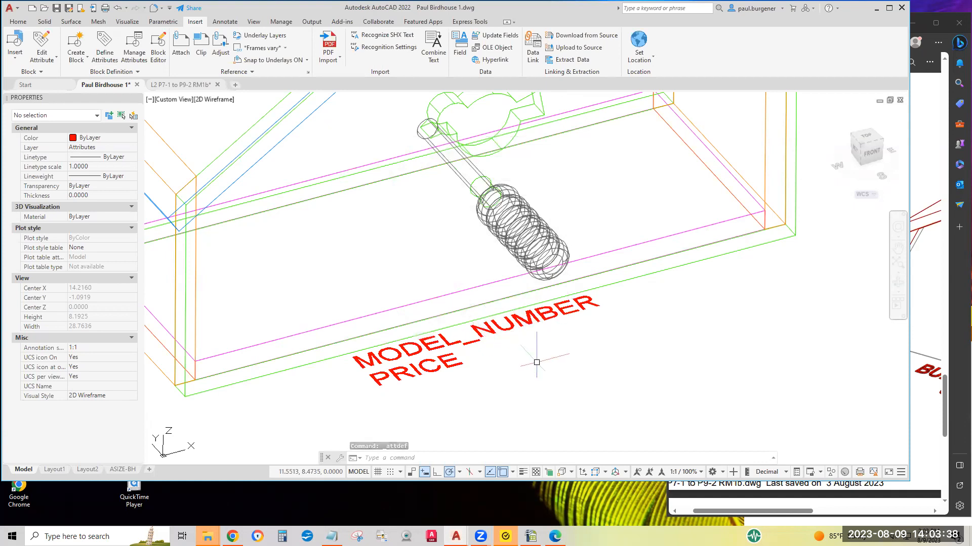
# Make layer 0 the current layer
pyautogui.scroll(-2, 536, 363)
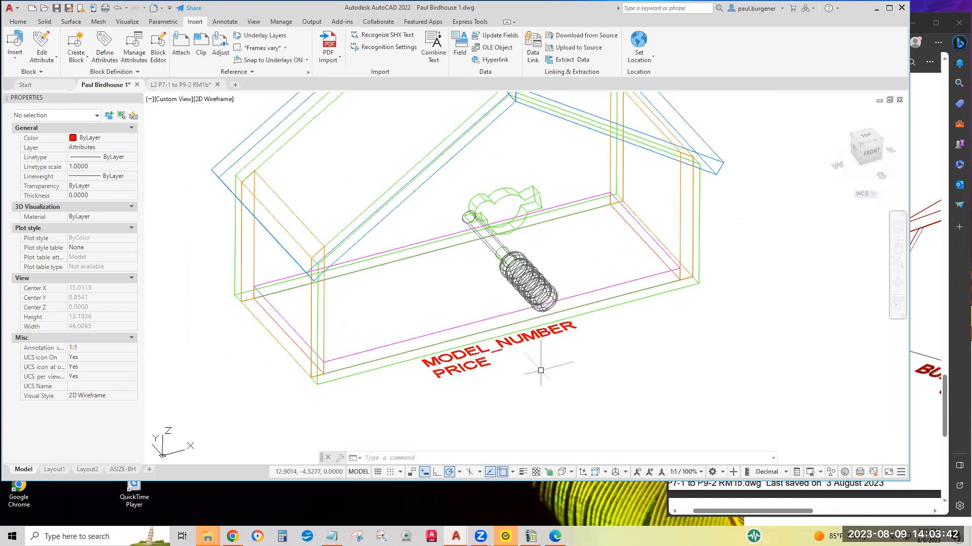
pyautogui.scroll(-2, 541, 371)
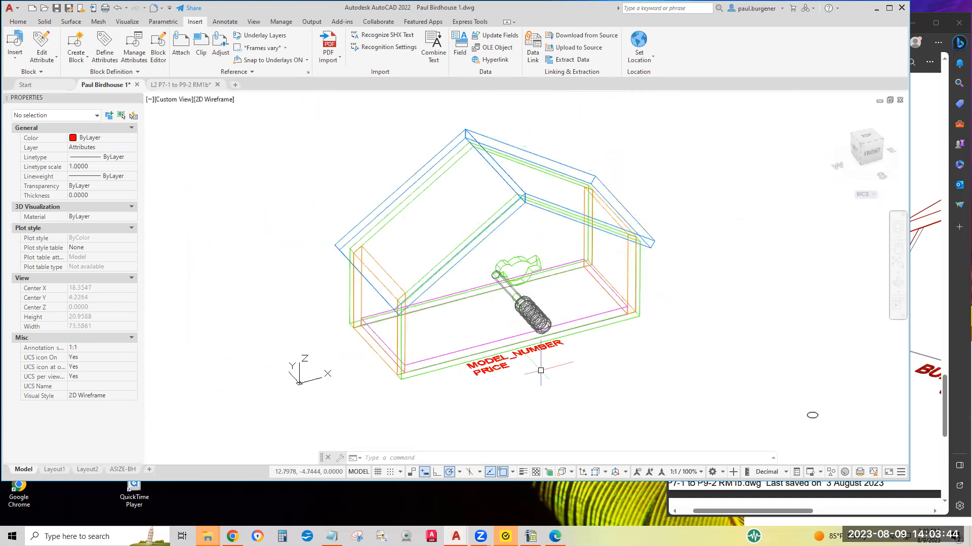
pyautogui.moveTo(531, 352)
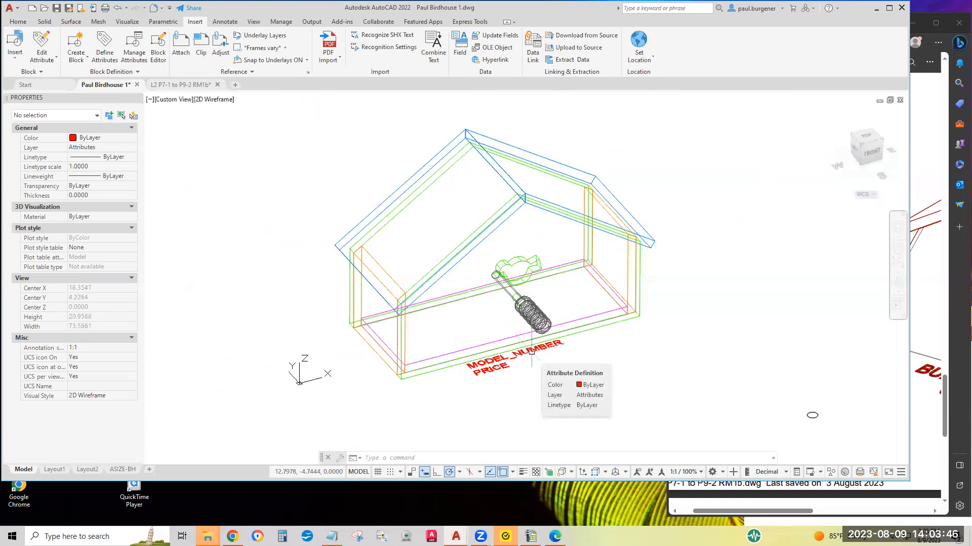
pyautogui.scroll(-2, 380, 362)
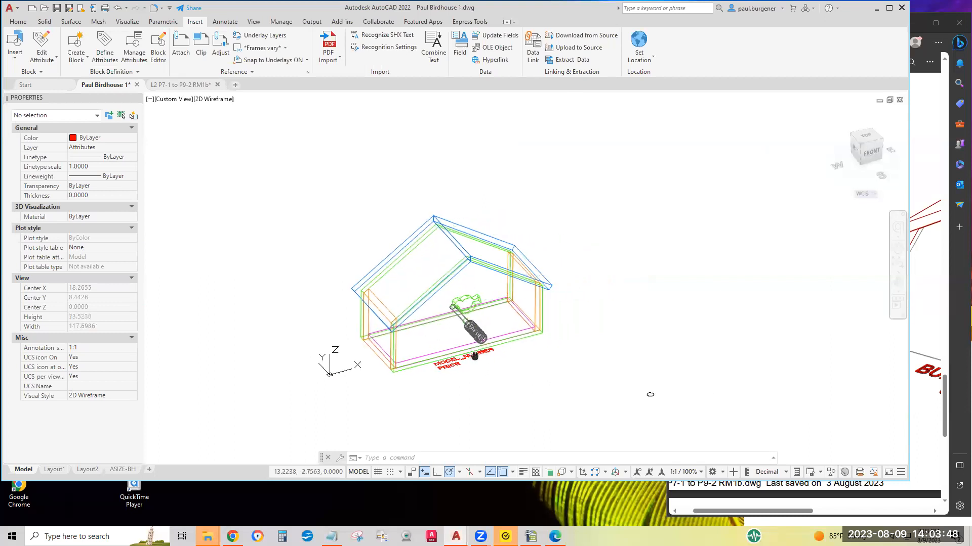
pyautogui.scroll(2, 465, 343)
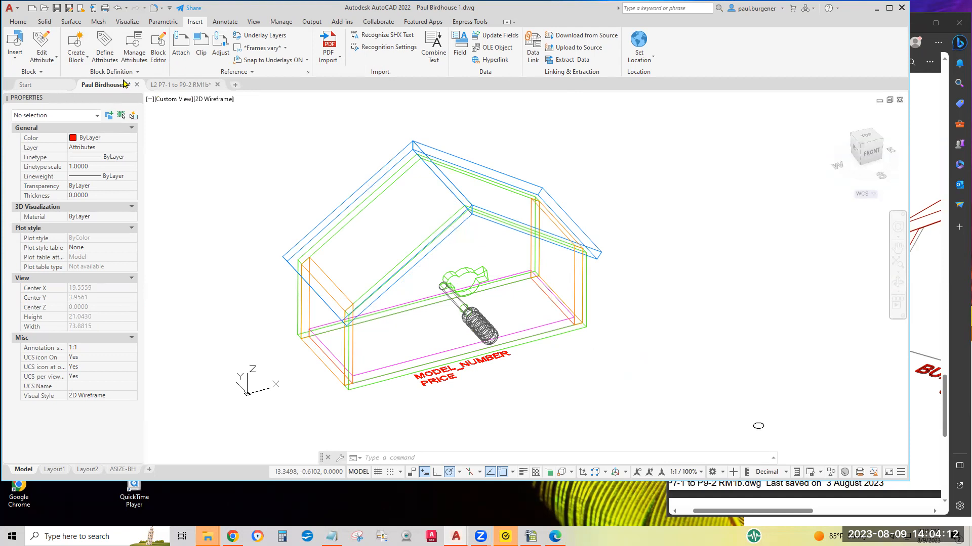
pyautogui.click(19, 21)
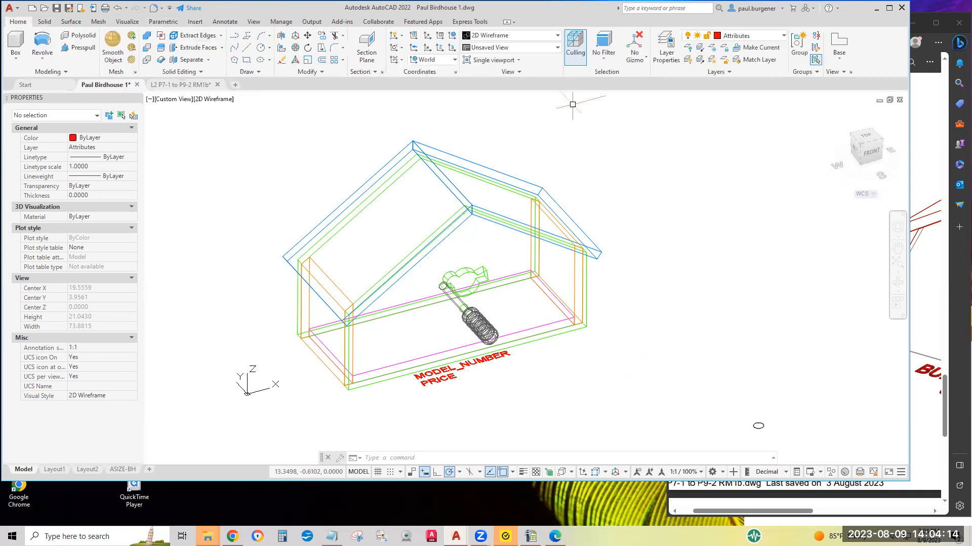
pyautogui.click(756, 36)
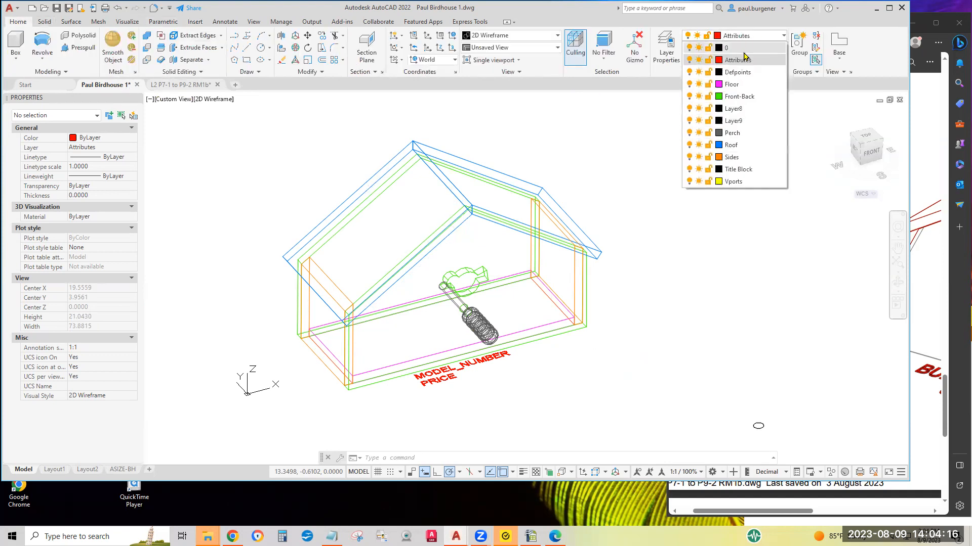
pyautogui.click(726, 48)
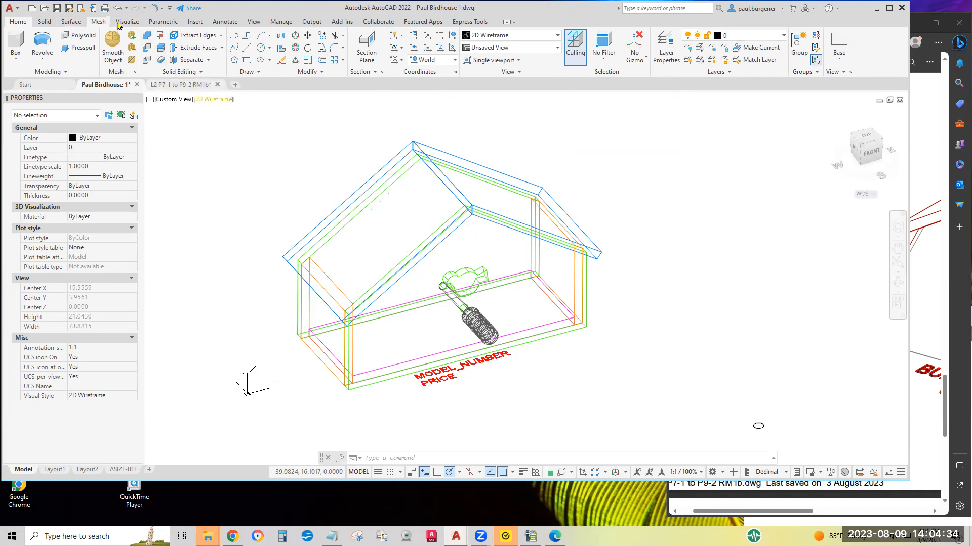
# Start a block named Bird House and pick its base point at the midpoint of the front floor edge
pyautogui.click(194, 22)
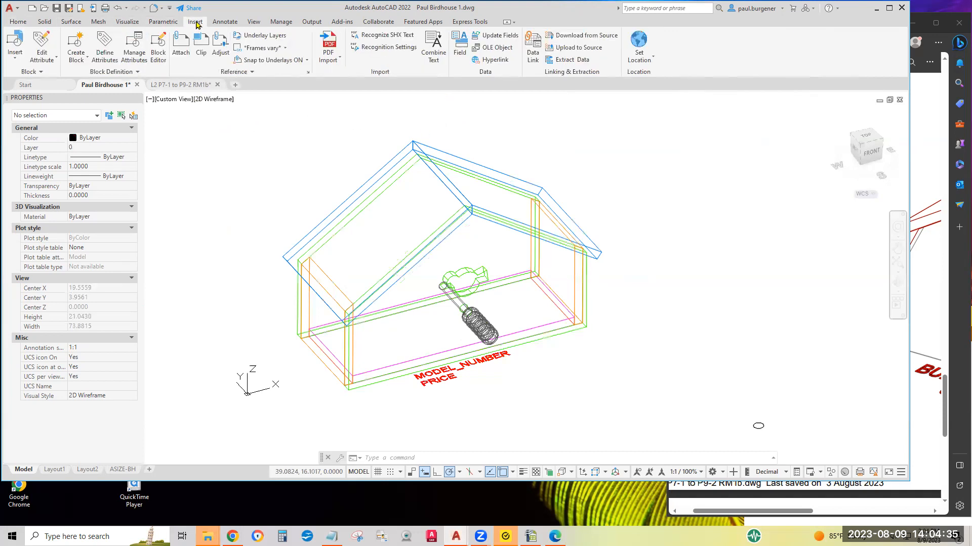
pyautogui.click(81, 54)
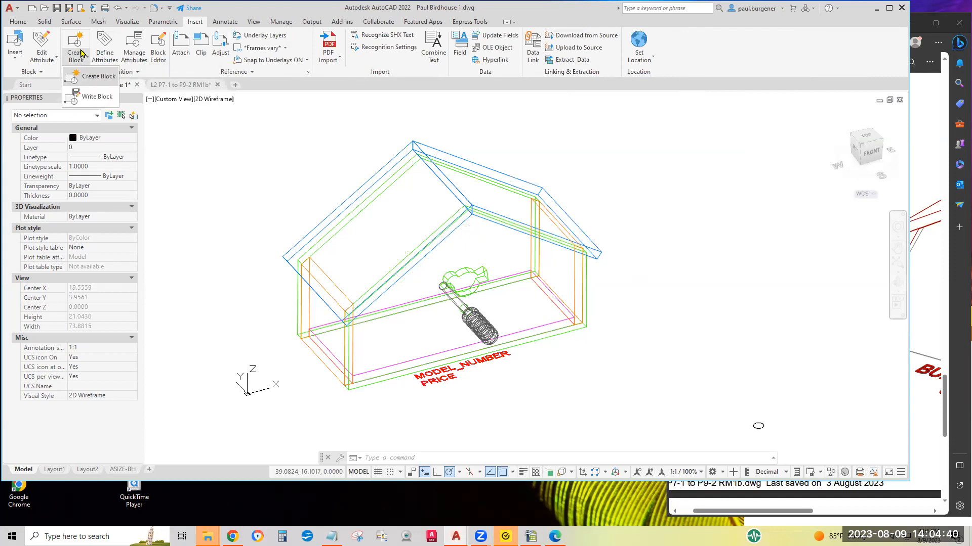
pyautogui.click(99, 77)
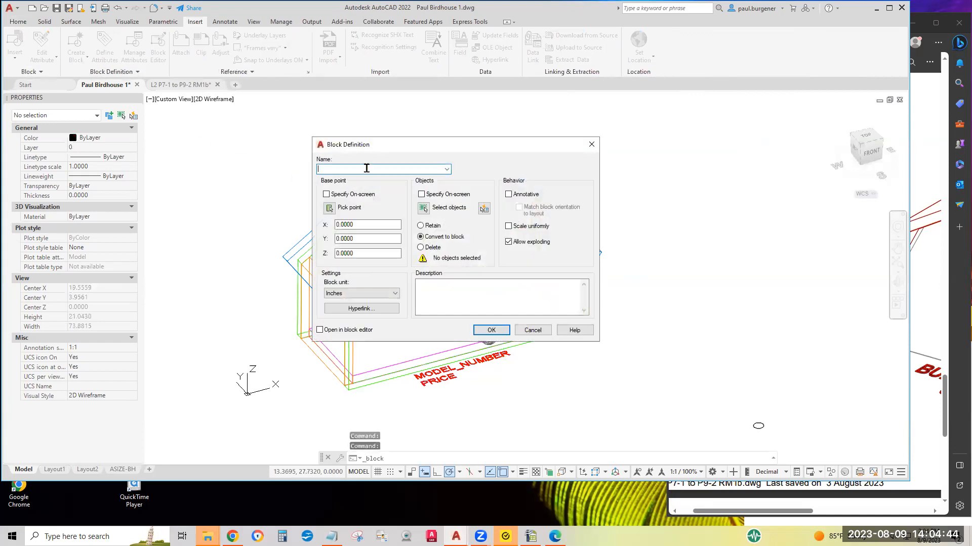
pyautogui.write('Bird Housxe')
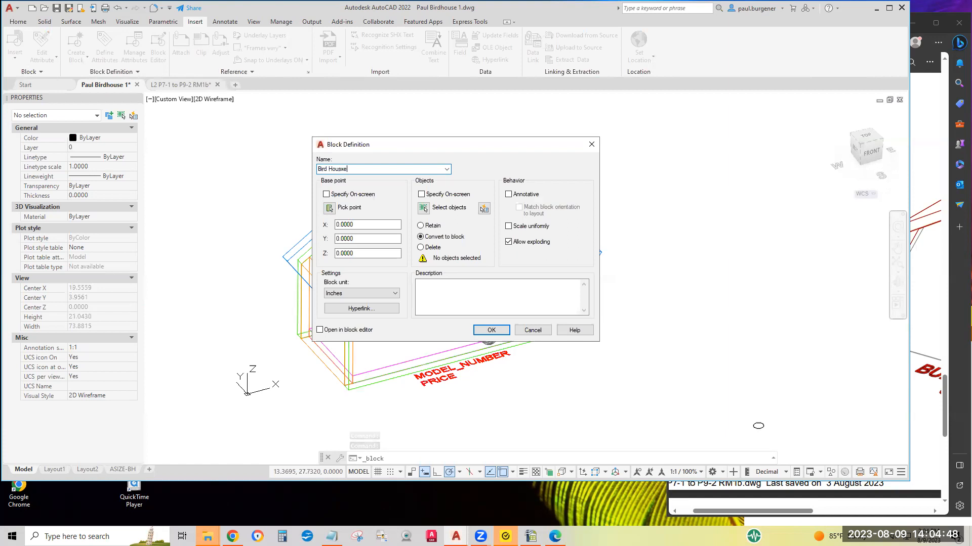
pyautogui.press('BackSpace')
pyautogui.press('BackSpace')
pyautogui.write('e')
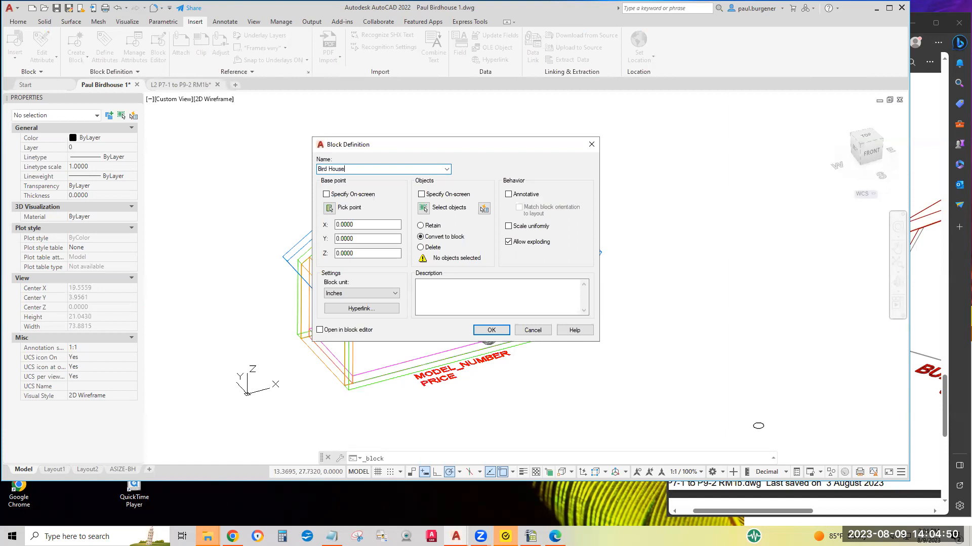
pyautogui.click(329, 209)
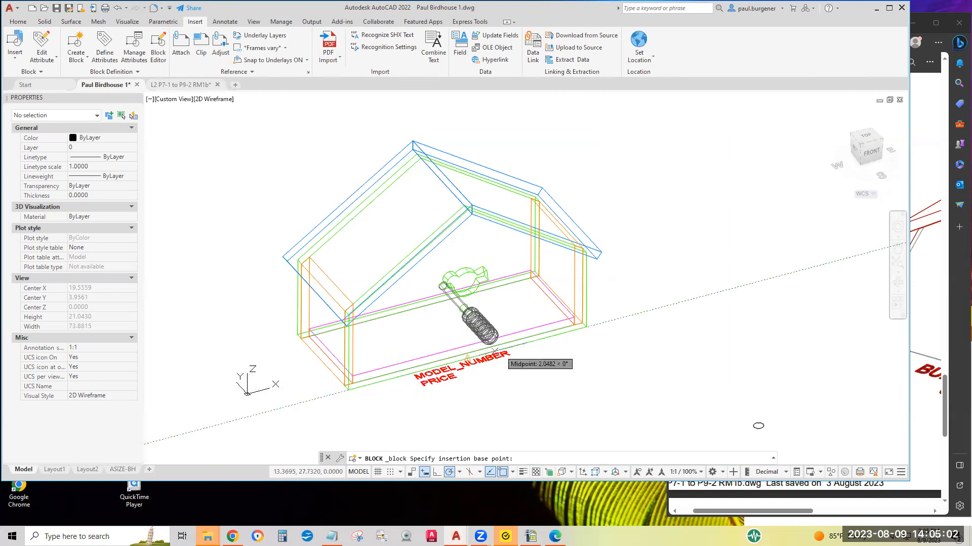
pyautogui.click(467, 358)
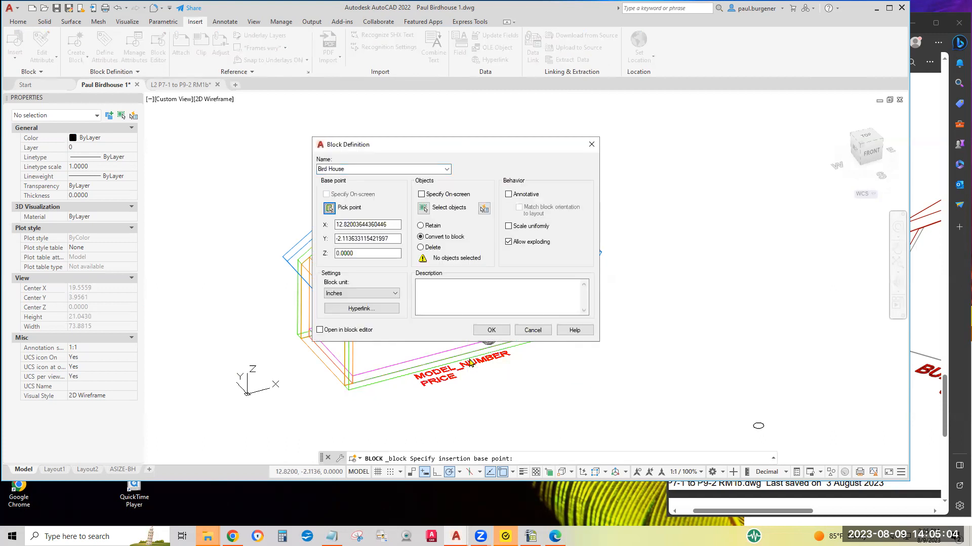
# Select the birdhouse geometry plus both attribute definitions as the block's objects and confirm the block definition
pyautogui.click(423, 209)
pyautogui.click(610, 332)
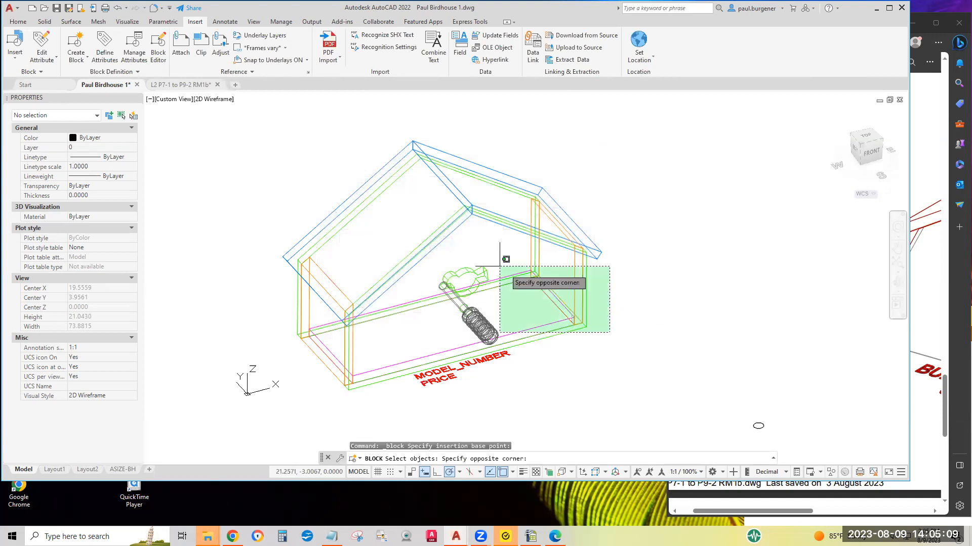
pyautogui.click(263, 128)
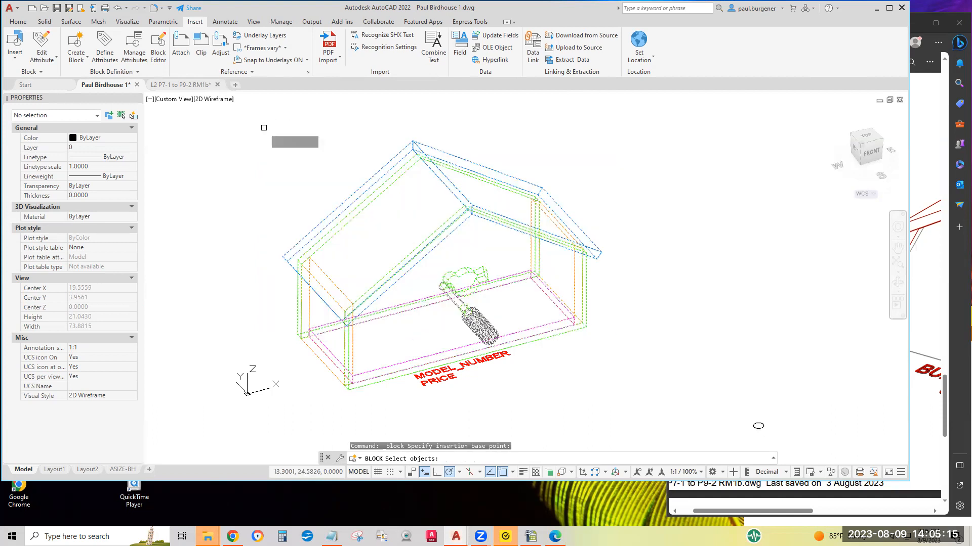
pyautogui.click(474, 361)
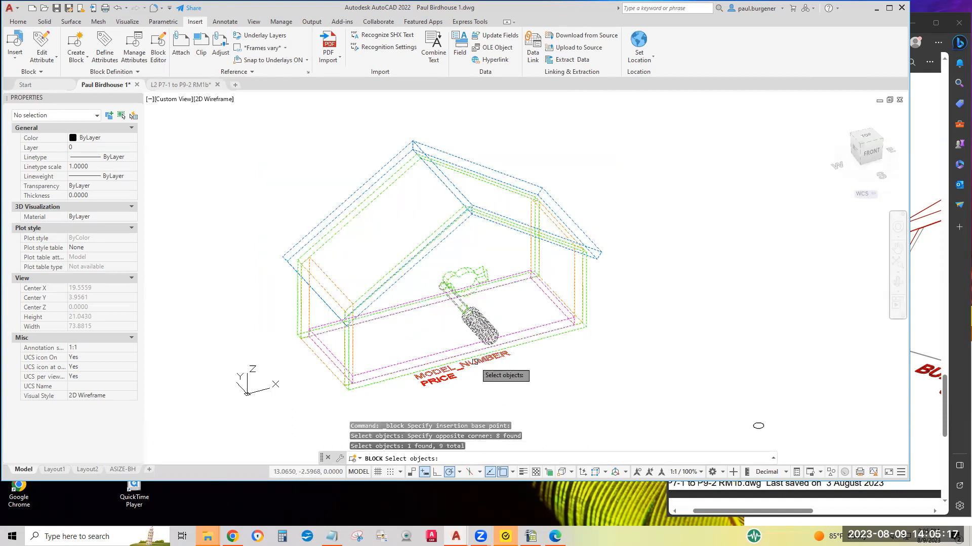
pyautogui.click(444, 380)
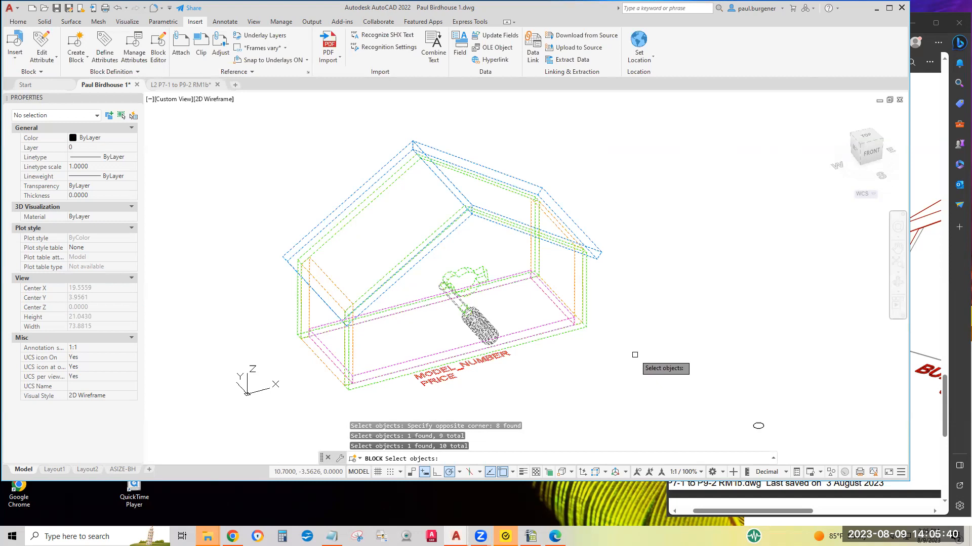
pyautogui.press('Return')
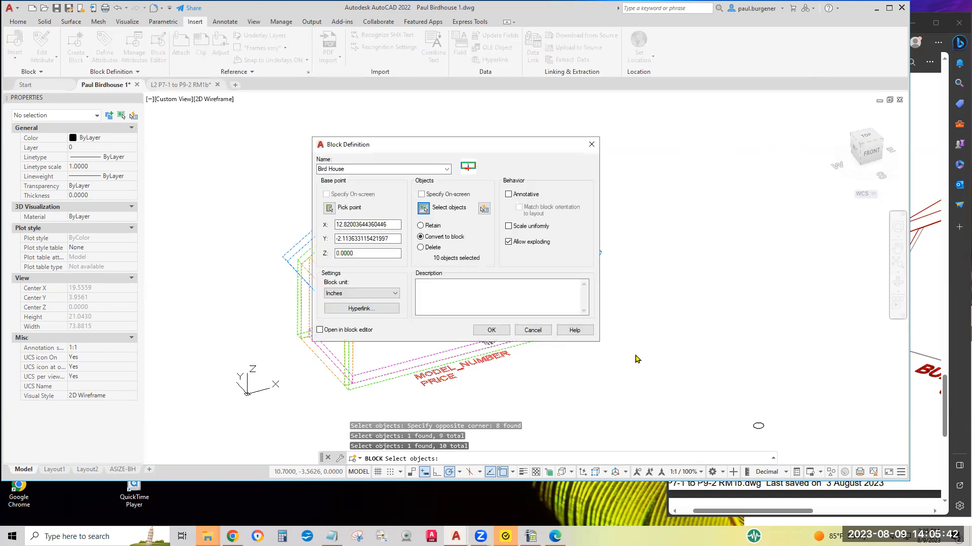
pyautogui.click(491, 332)
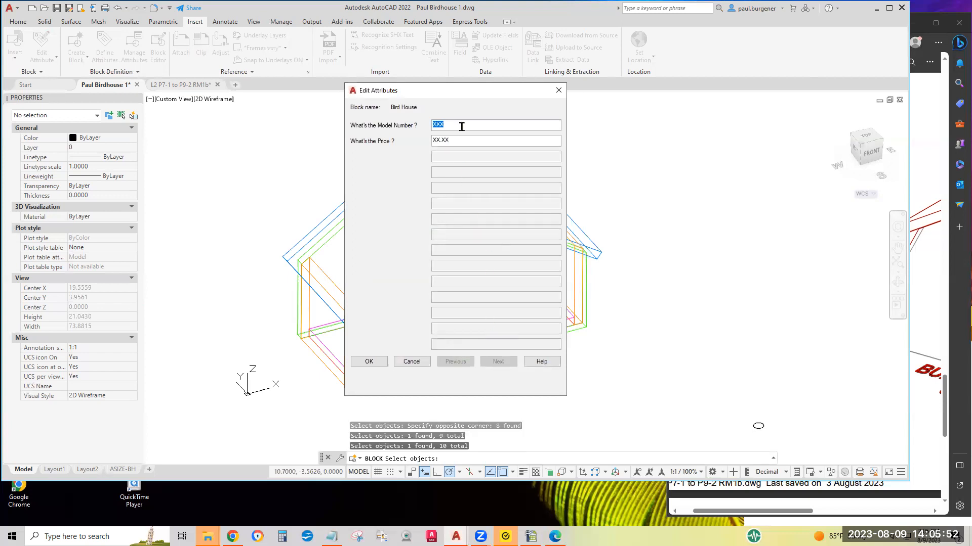
# Enter the attribute values BURG-BH-001 for the model number and 42.98 for the price
pyautogui.write('BURG-BH-001')
pyautogui.moveTo(447, 140); pyautogui.dragTo(393, 141)
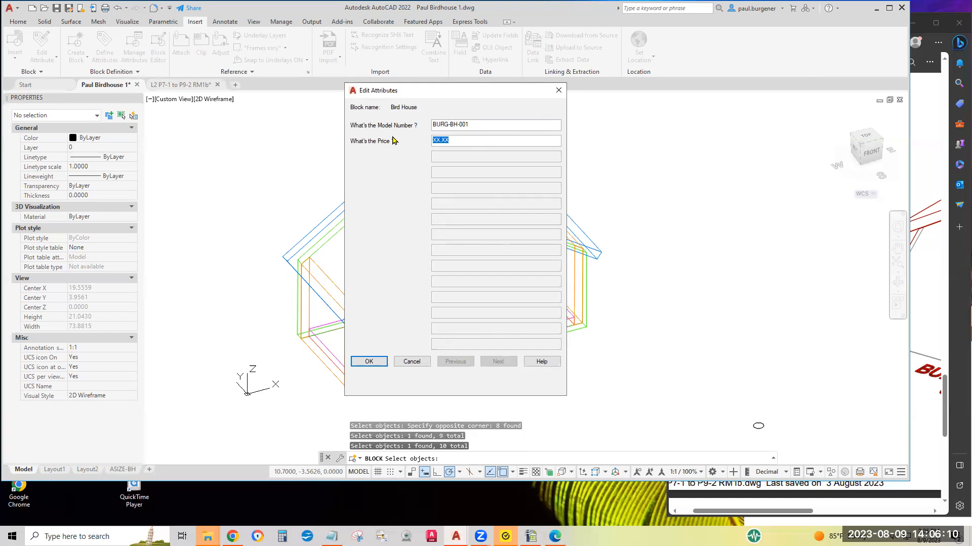
pyautogui.write('42.98')
pyautogui.click(369, 363)
pyautogui.scroll(4, 446, 357)
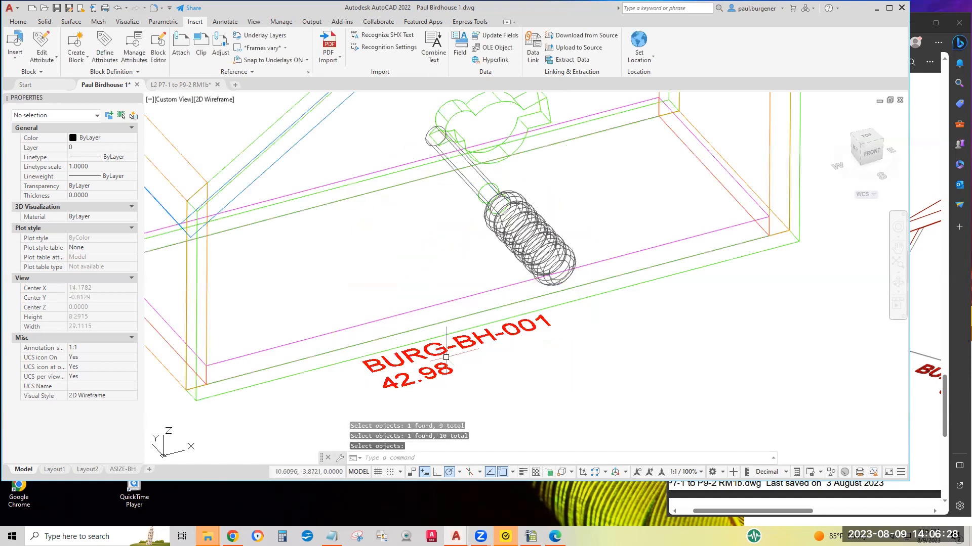
pyautogui.scroll(-2, 440, 371)
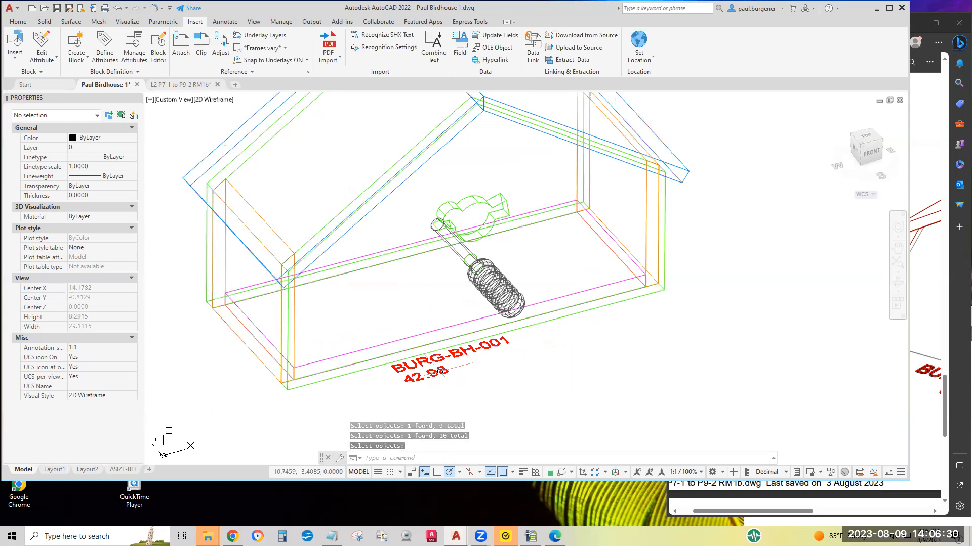
pyautogui.scroll(-3, 440, 370)
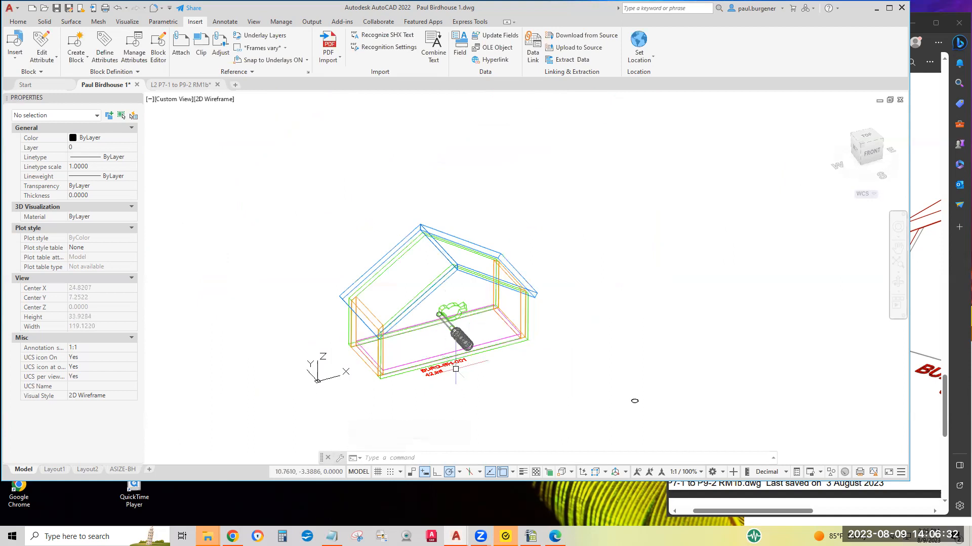
# Switch to the ASIZE-BH layout and make Vports the current layer
pyautogui.click(123, 469)
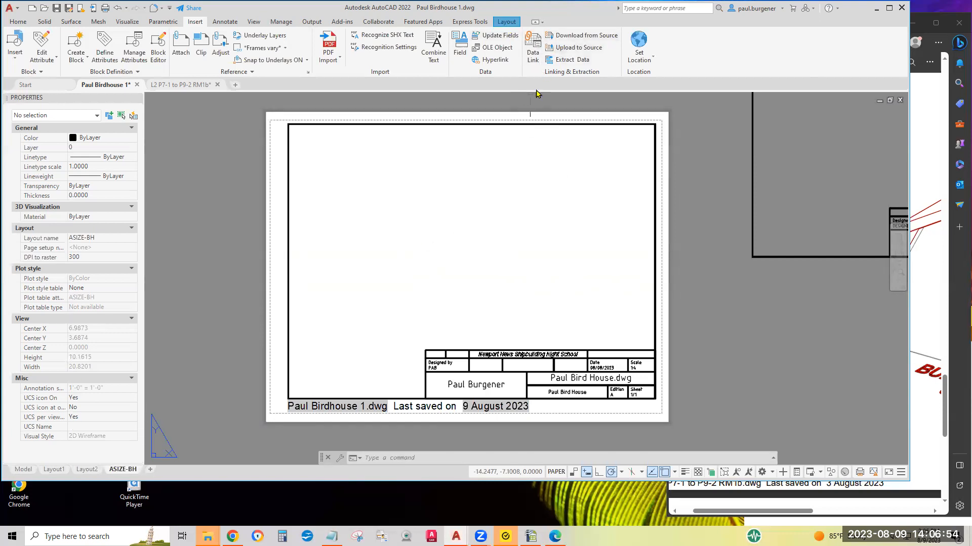
pyautogui.click(18, 22)
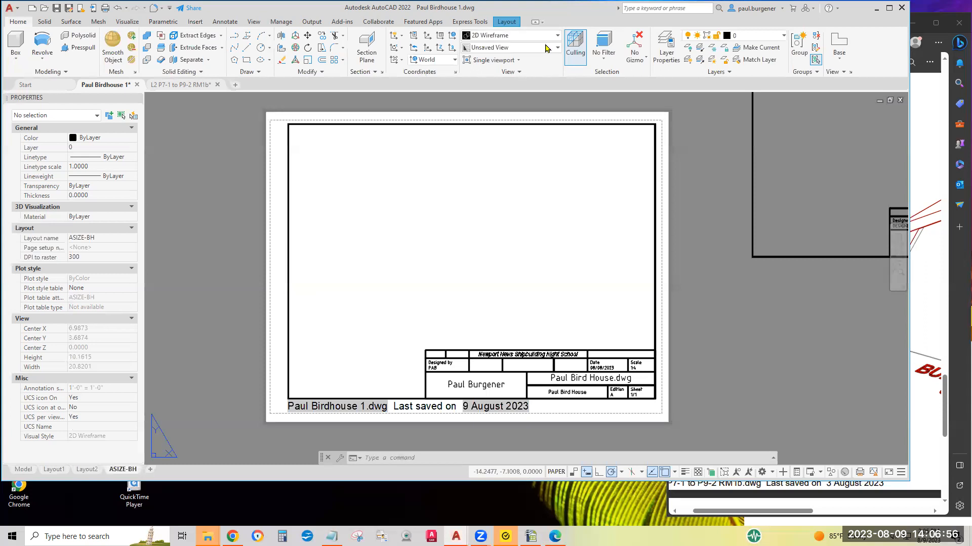
pyautogui.click(761, 36)
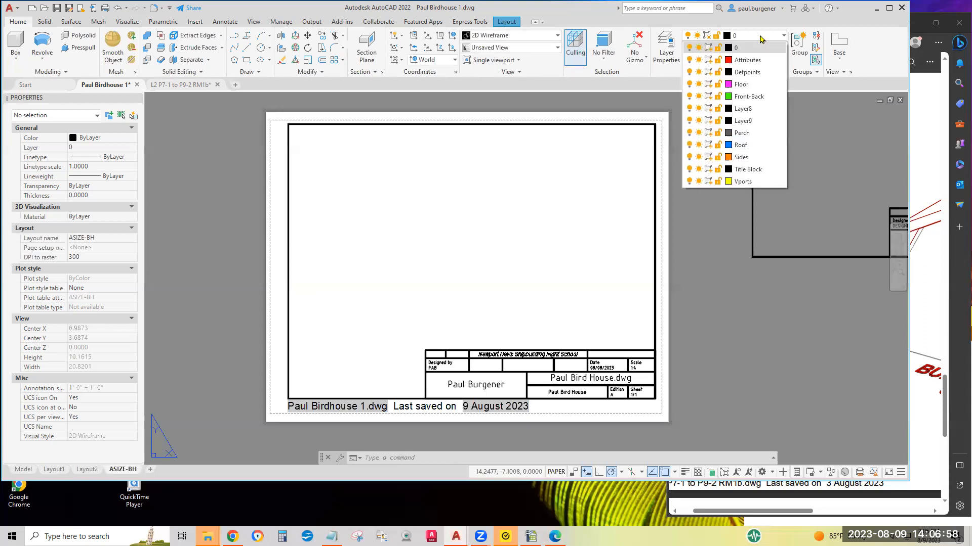
pyautogui.click(742, 182)
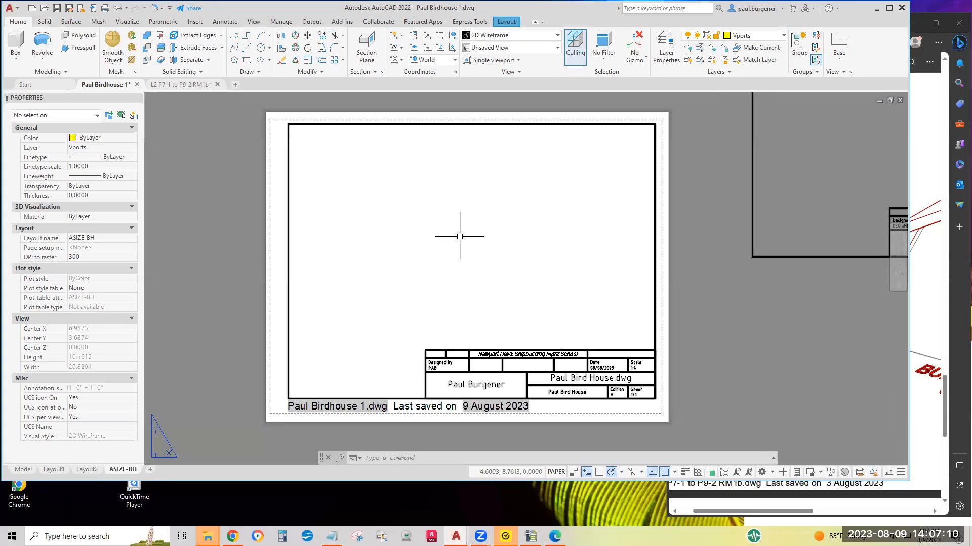
# Create two rectangular viewports inside the title-block border, one in the upper-left area and one below it in the lower-left area
pyautogui.click(505, 23)
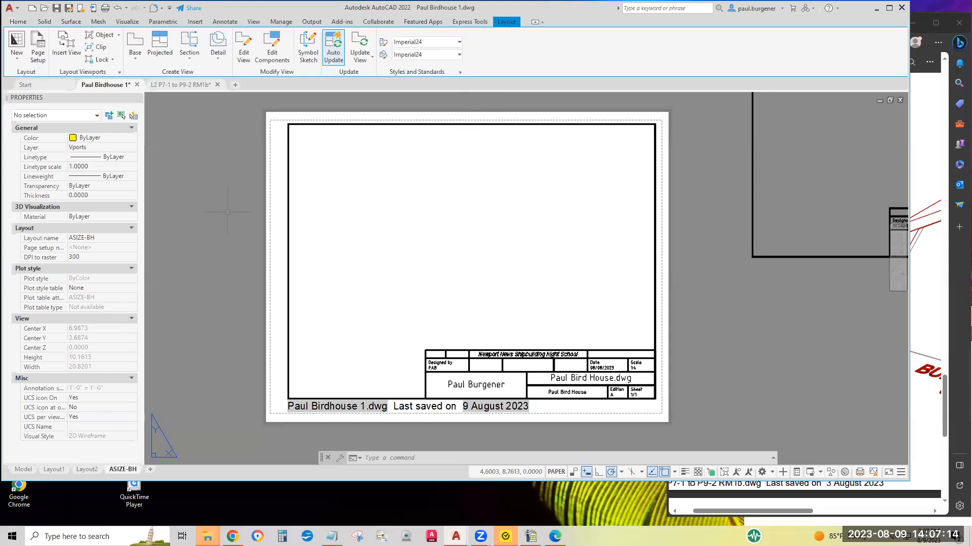
pyautogui.click(118, 35)
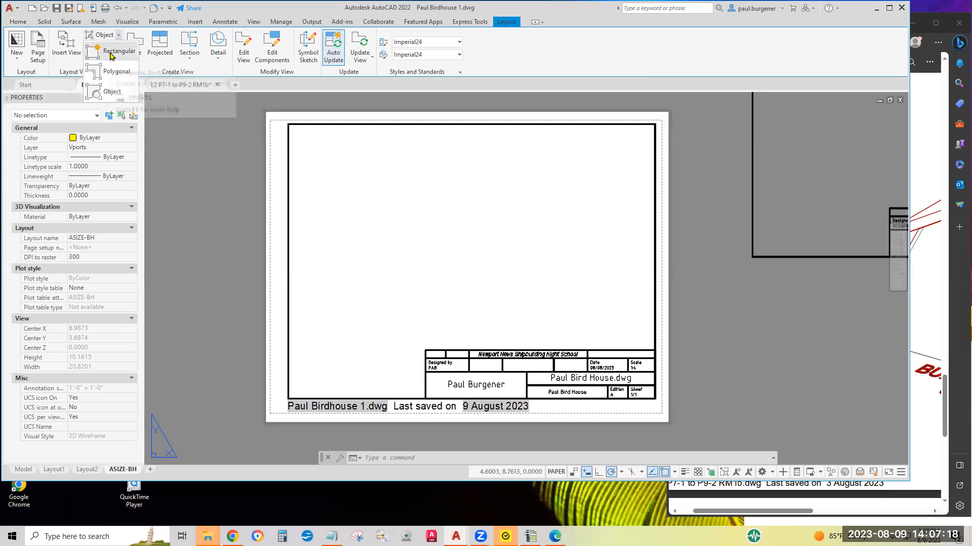
pyautogui.click(110, 52)
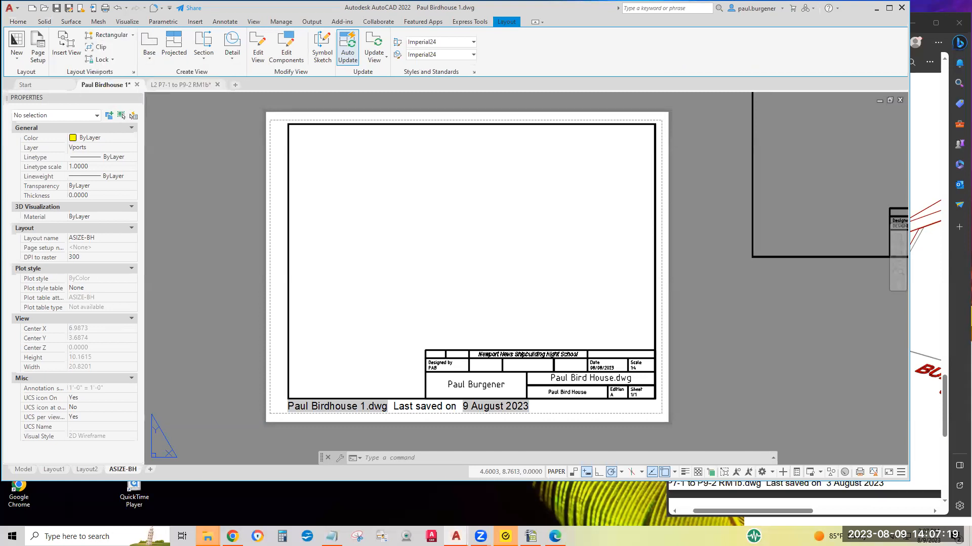
pyautogui.click(314, 142)
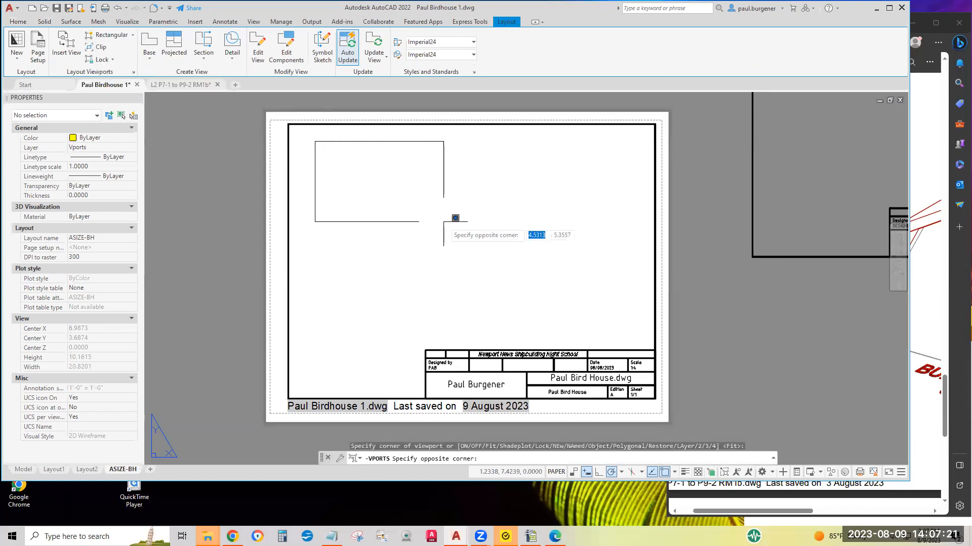
pyautogui.click(475, 245)
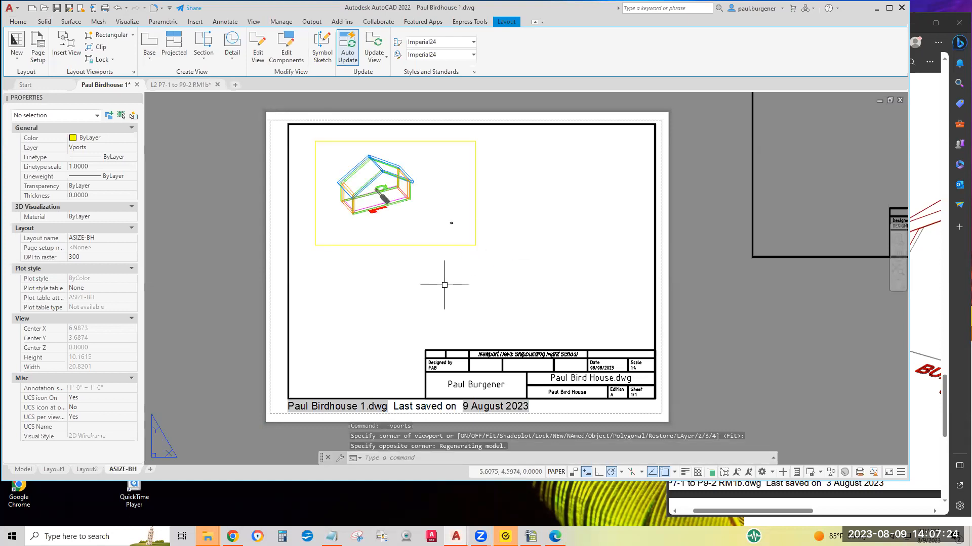
pyautogui.press('Return')
pyautogui.click(322, 253)
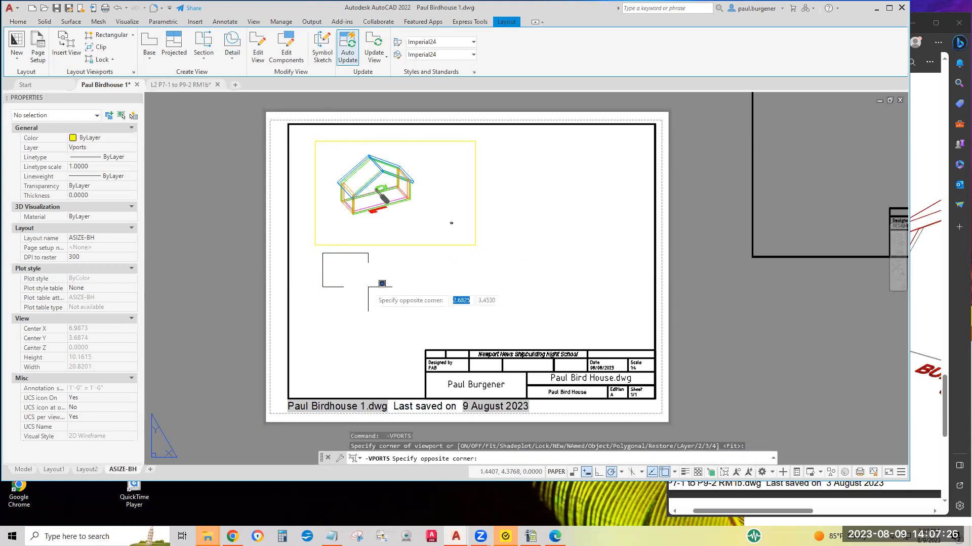
pyautogui.click(491, 344)
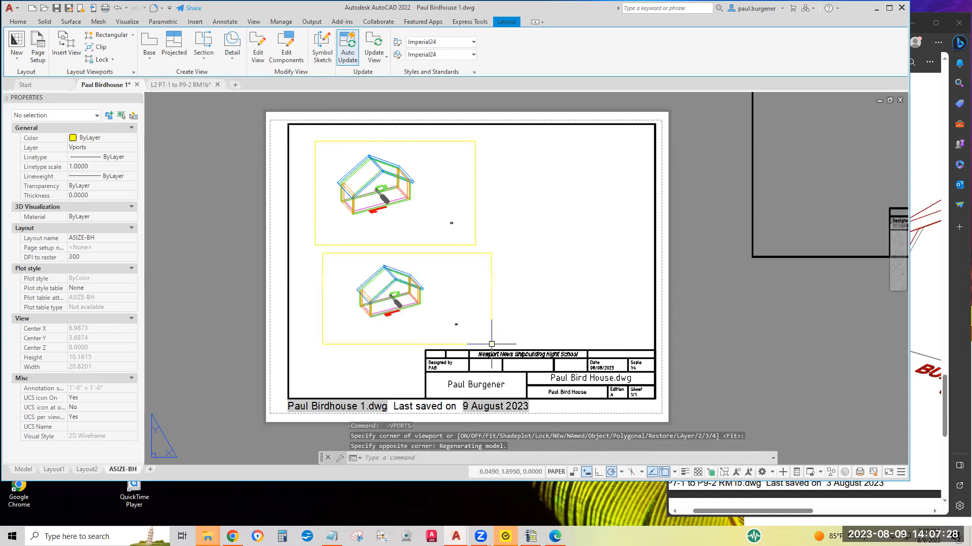
# Add two more rectangular viewports, one in the lower-right area above the title block and one in the upper-right area
pyautogui.press('Return')
pyautogui.click(498, 243)
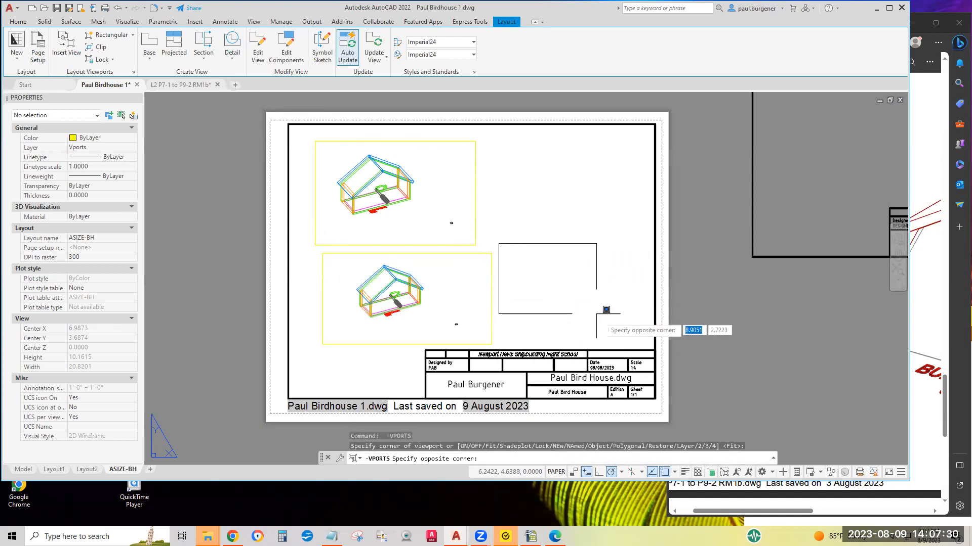
pyautogui.click(641, 331)
pyautogui.press('Return')
pyautogui.click(490, 135)
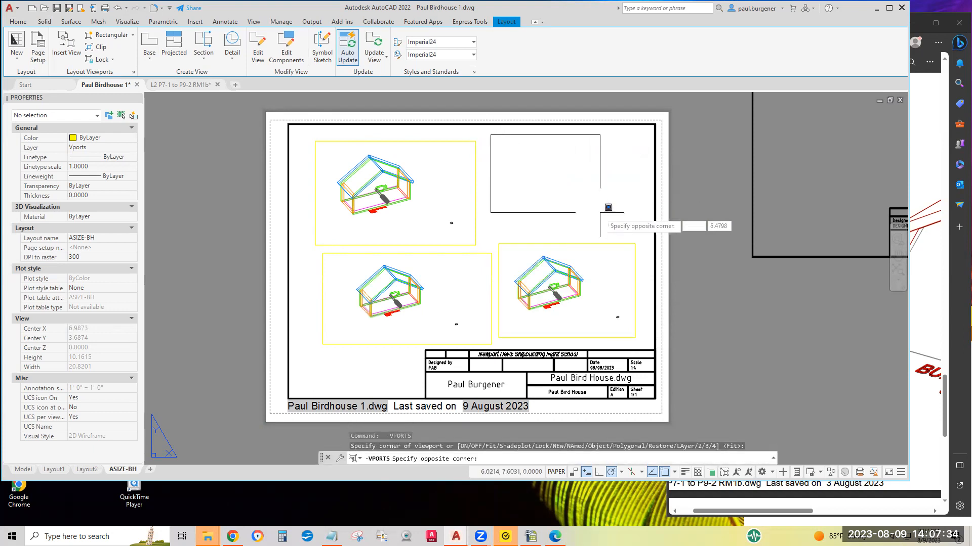
pyautogui.click(640, 237)
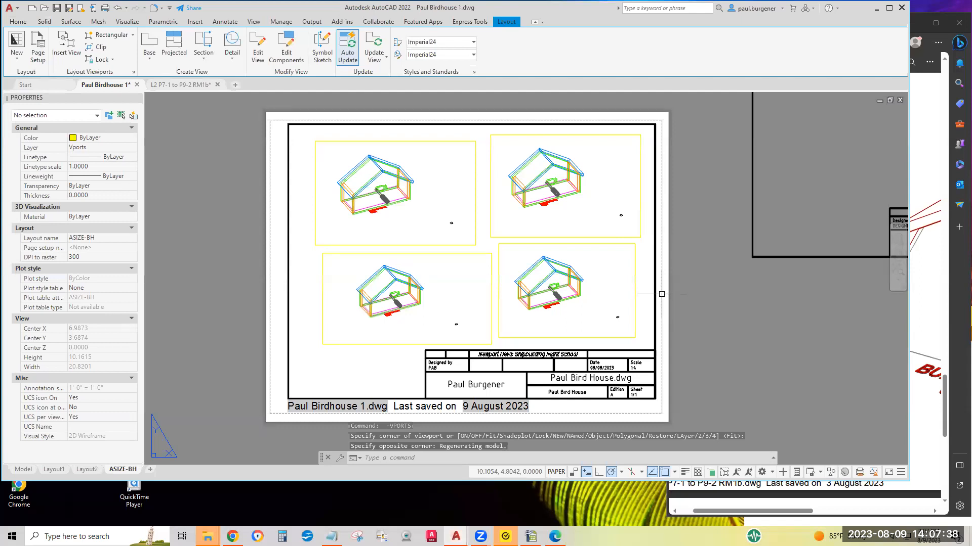
# Set the upper-left viewport to the Top view
pyautogui.doubleClick(407, 213)
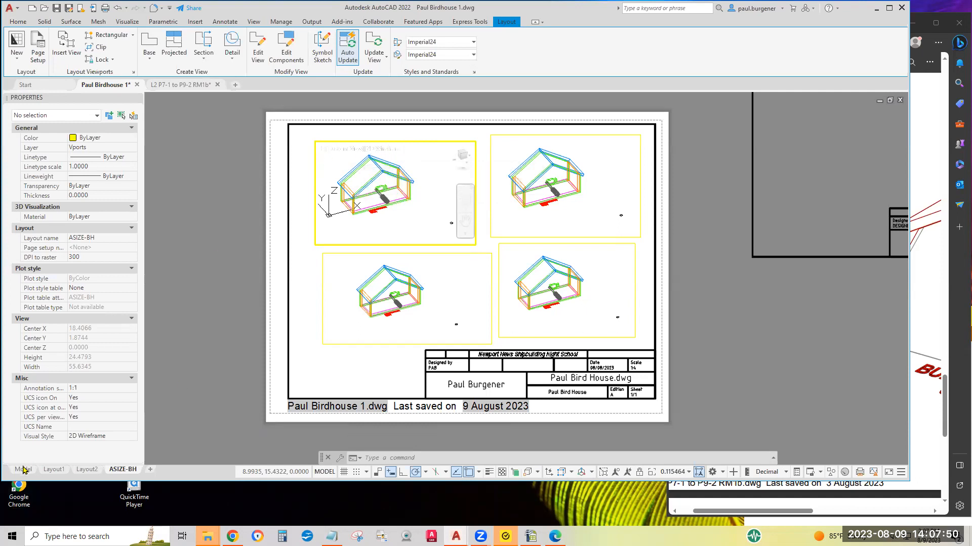
pyautogui.click(351, 152)
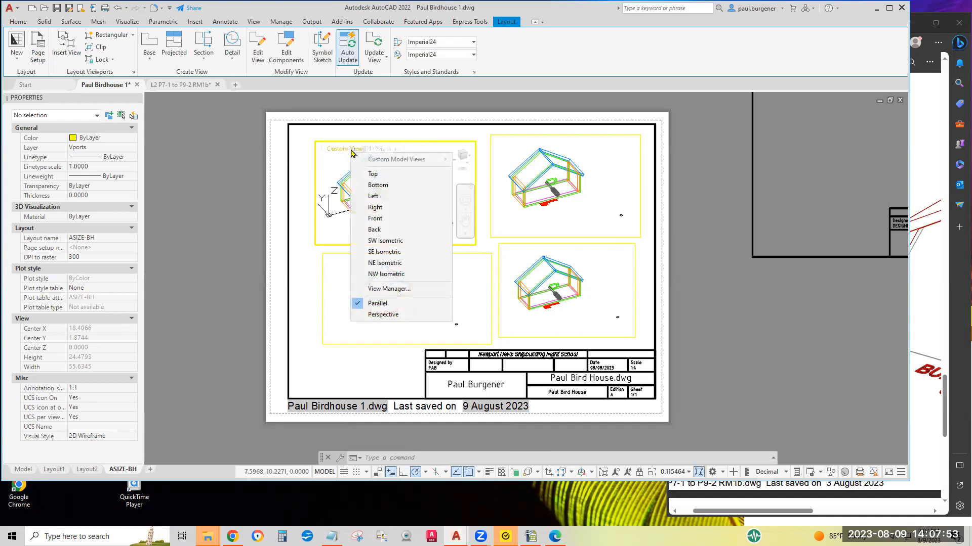
pyautogui.click(373, 175)
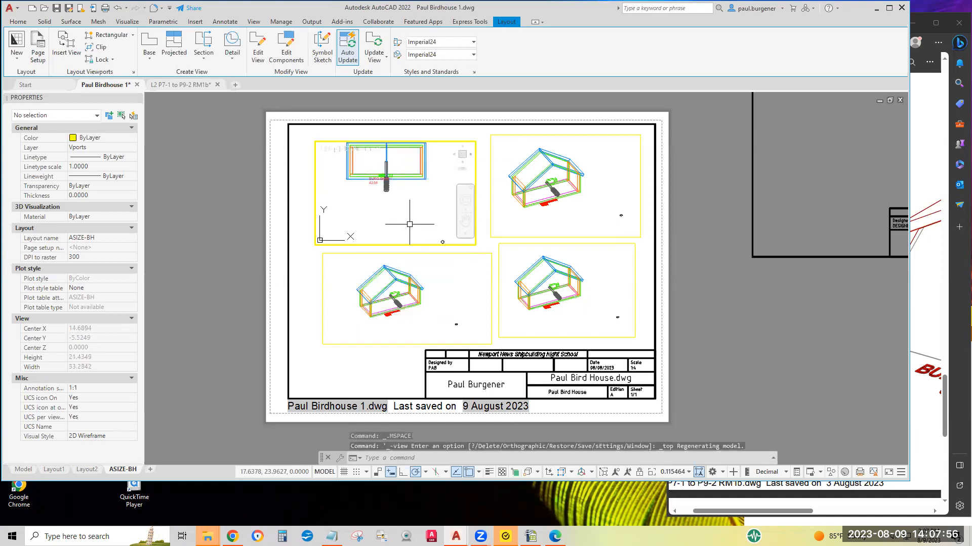
# Set the lower-left viewport to the Front view
pyautogui.click(444, 290)
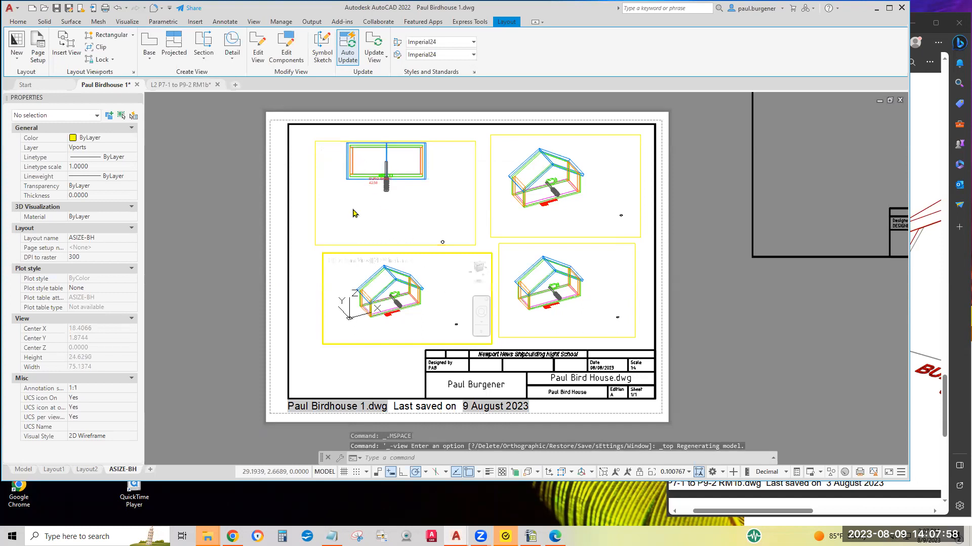
pyautogui.click(349, 261)
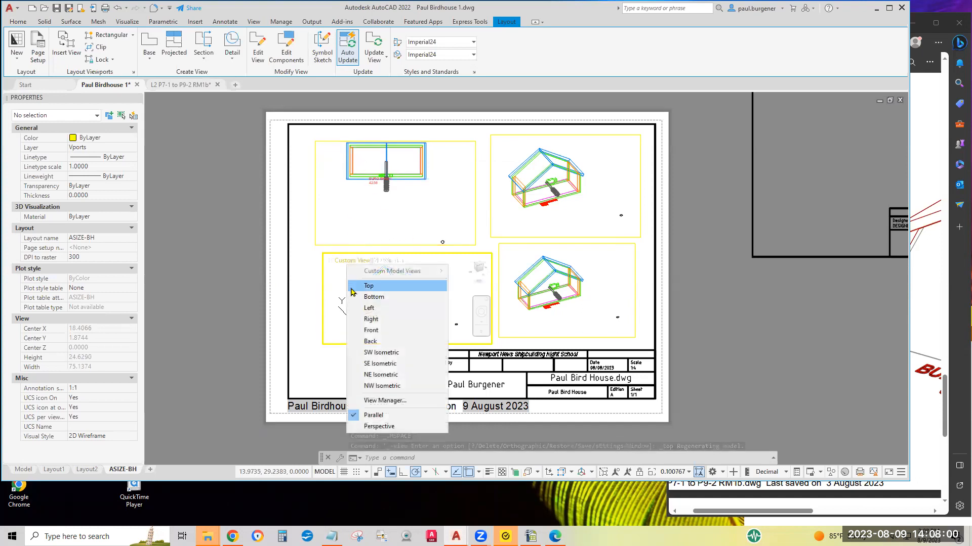
pyautogui.click(370, 330)
# Set the lower-right viewport to the Right view
pyautogui.click(624, 315)
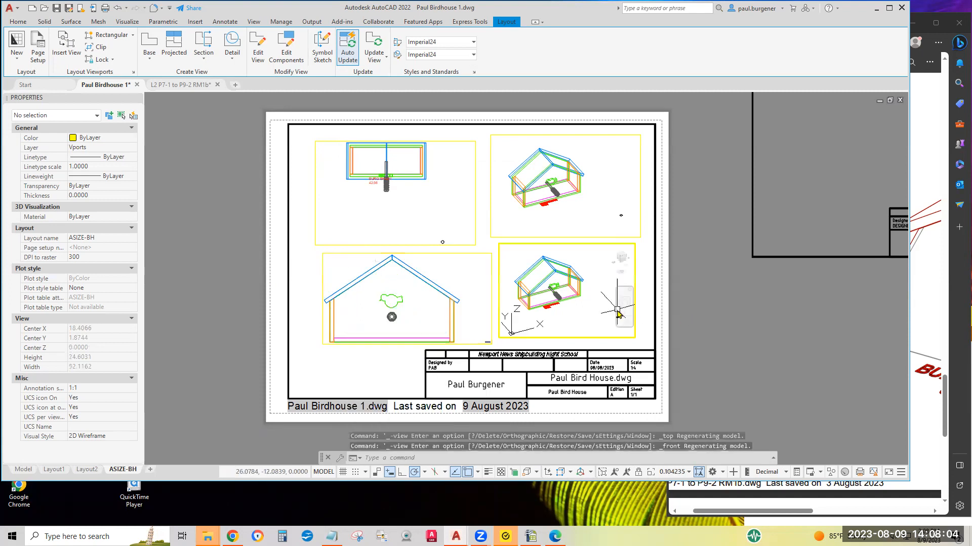
pyautogui.click(524, 252)
pyautogui.click(551, 310)
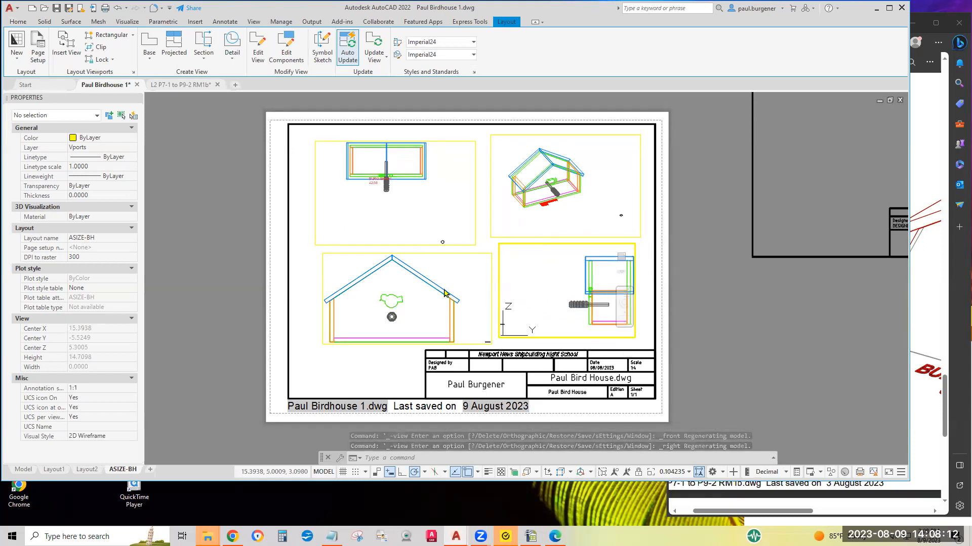
# Set the upper-right viewport to SE Isometric, then center and enlarge the birdhouse within it
pyautogui.click(575, 213)
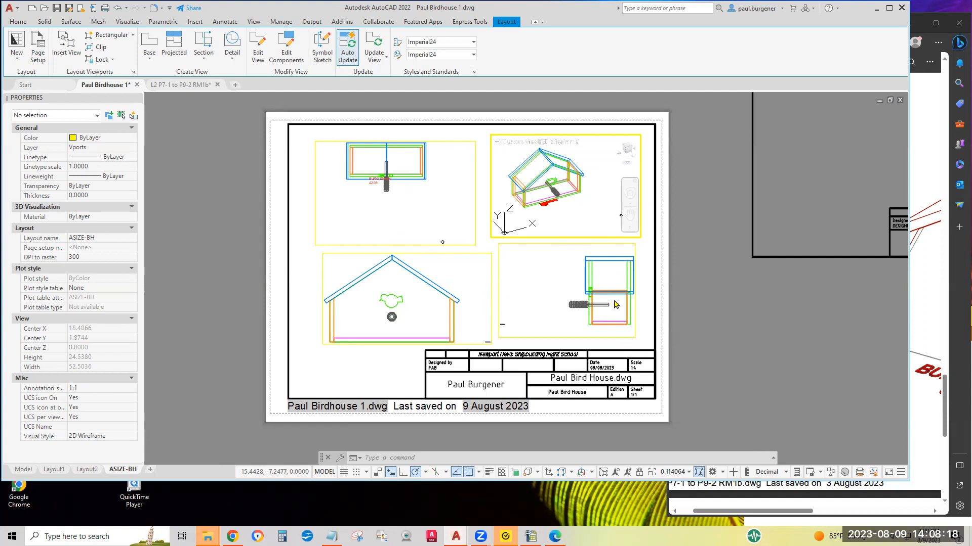
pyautogui.click(522, 146)
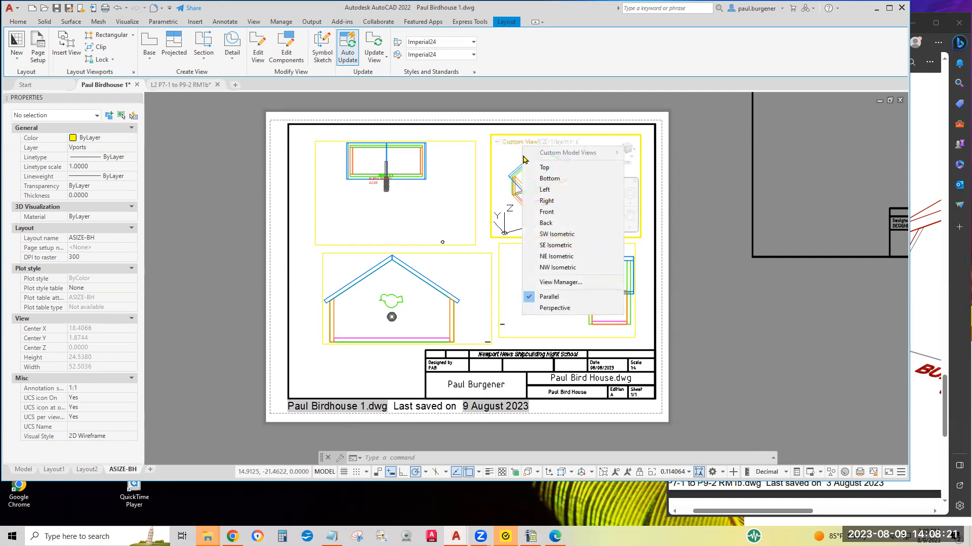
pyautogui.click(557, 245)
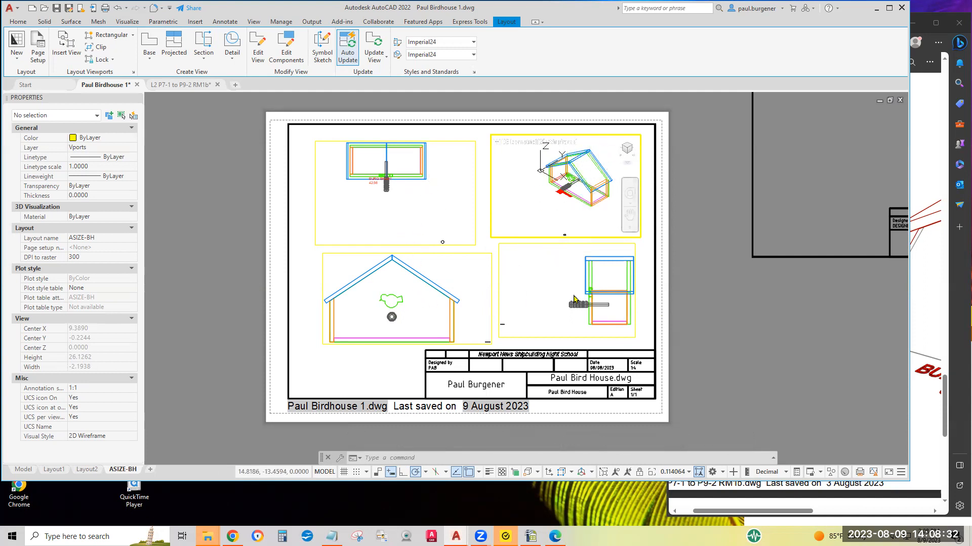
pyautogui.moveTo(575, 179); pyautogui.dragTo(554, 193, button='middle')
pyautogui.scroll(2, 557, 191)
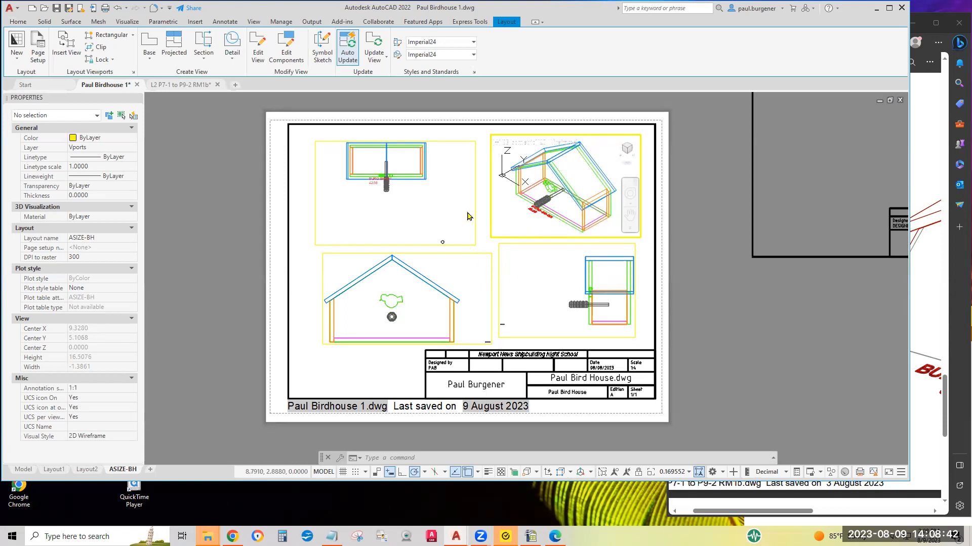
# Center the top view in the upper-left viewport and set that viewport's standard scale to 1:4
pyautogui.click(406, 209)
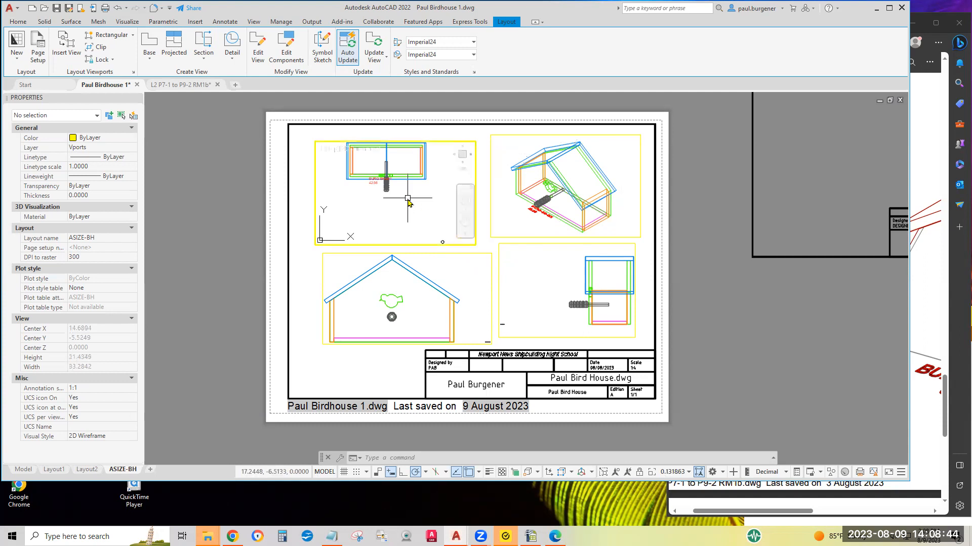
pyautogui.moveTo(408, 198); pyautogui.dragTo(418, 224, button='middle')
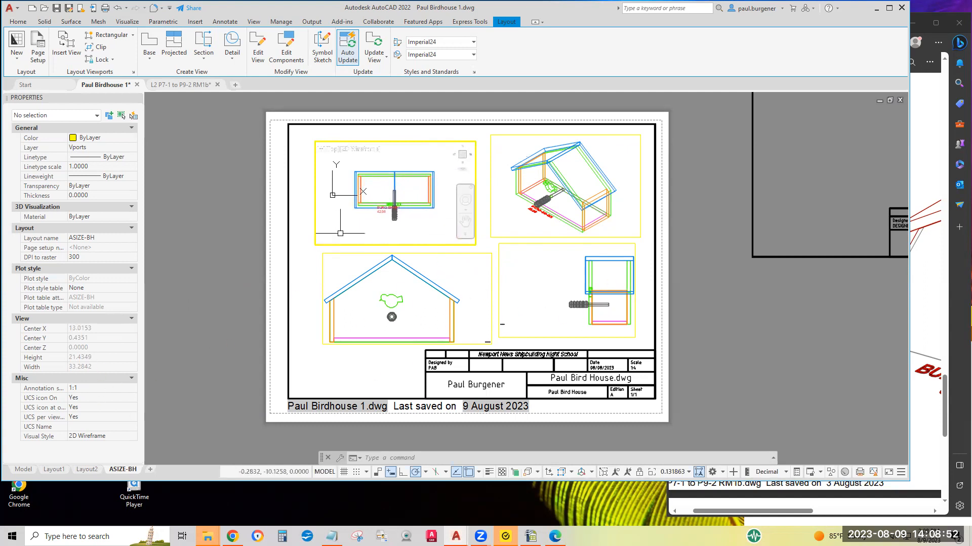
pyautogui.doubleClick(304, 292)
pyautogui.click(316, 244)
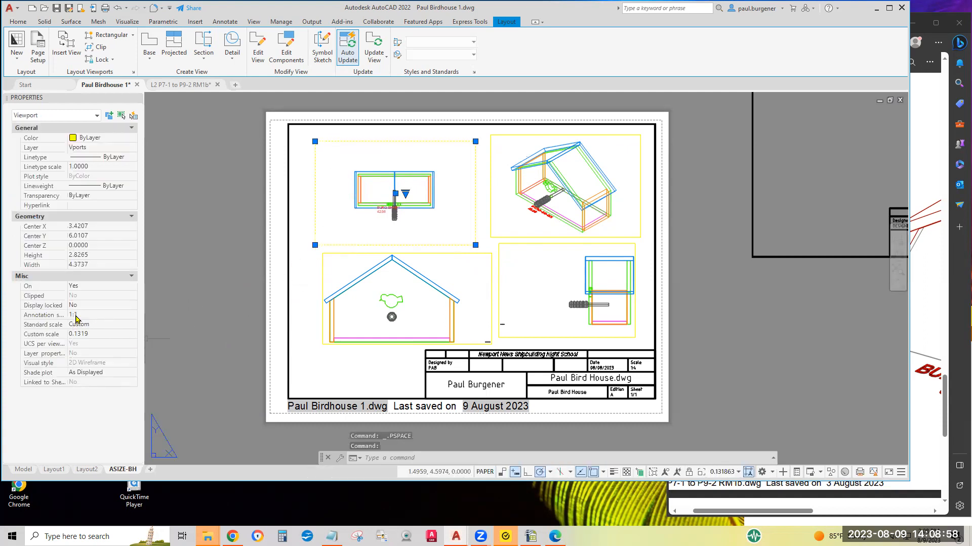
pyautogui.click(98, 325)
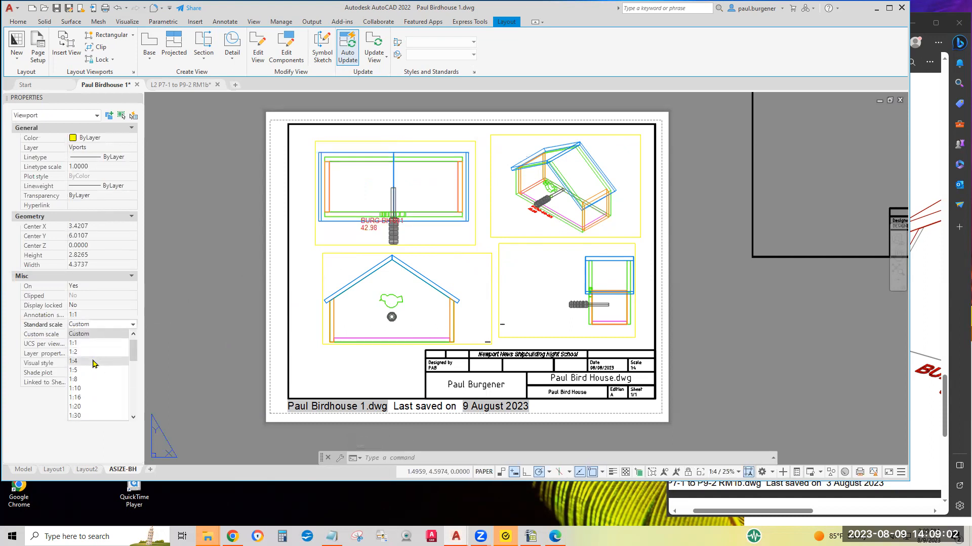
pyautogui.click(94, 362)
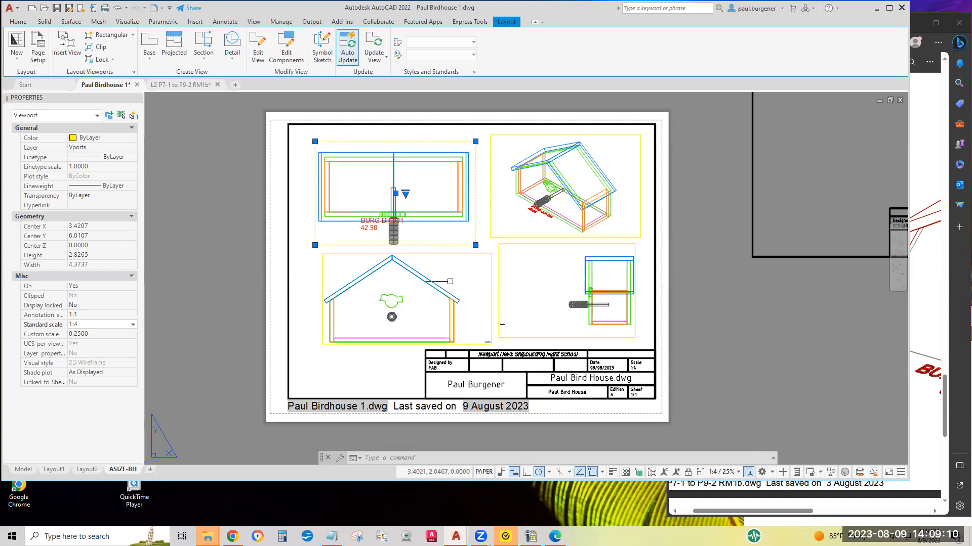
# Set the standard scale of the front and right view viewports to 1:4 as well
pyautogui.click(323, 278)
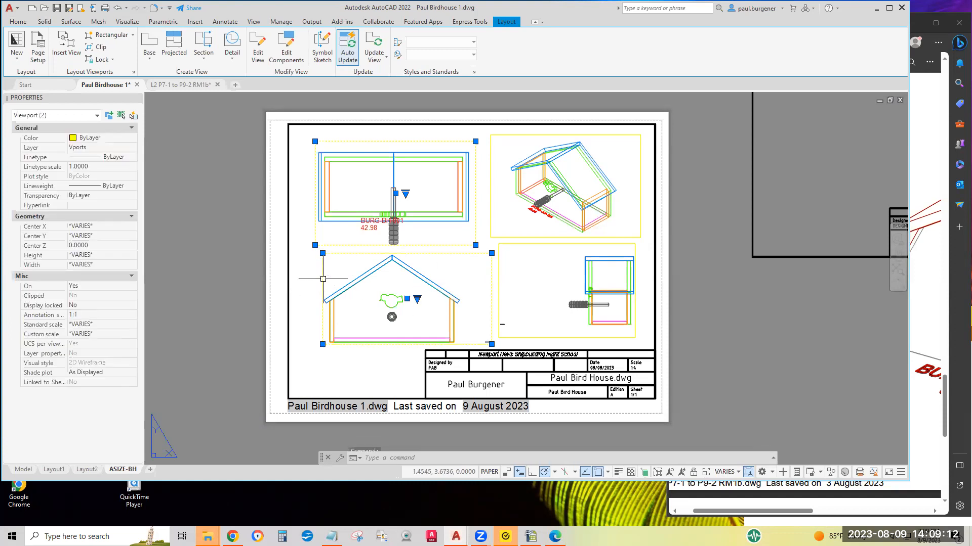
pyautogui.click(499, 262)
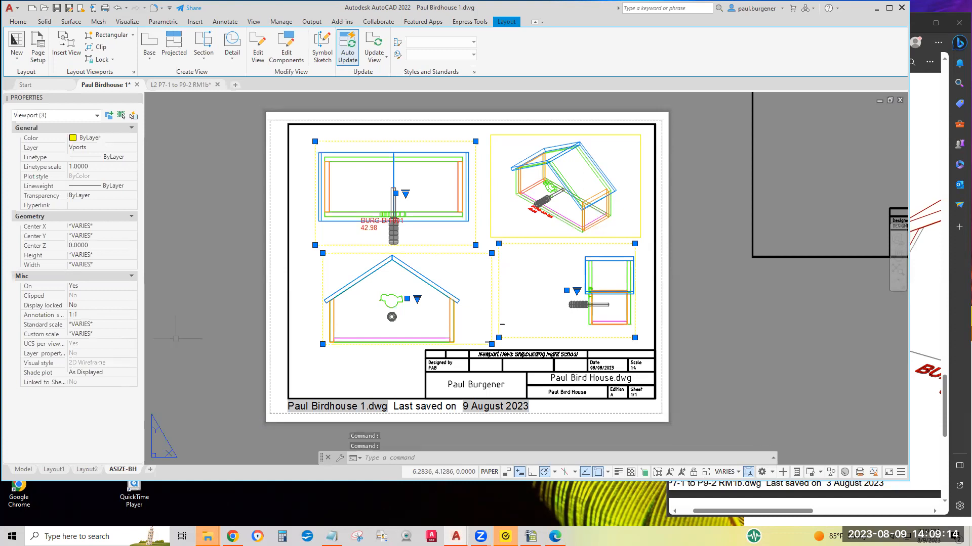
pyautogui.click(97, 327)
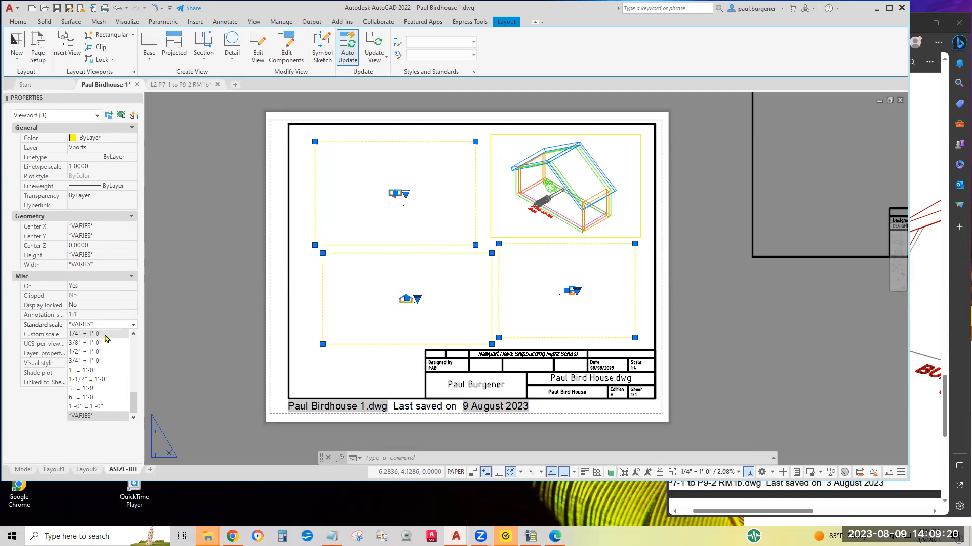
pyautogui.moveTo(134, 402); pyautogui.dragTo(143, 338)
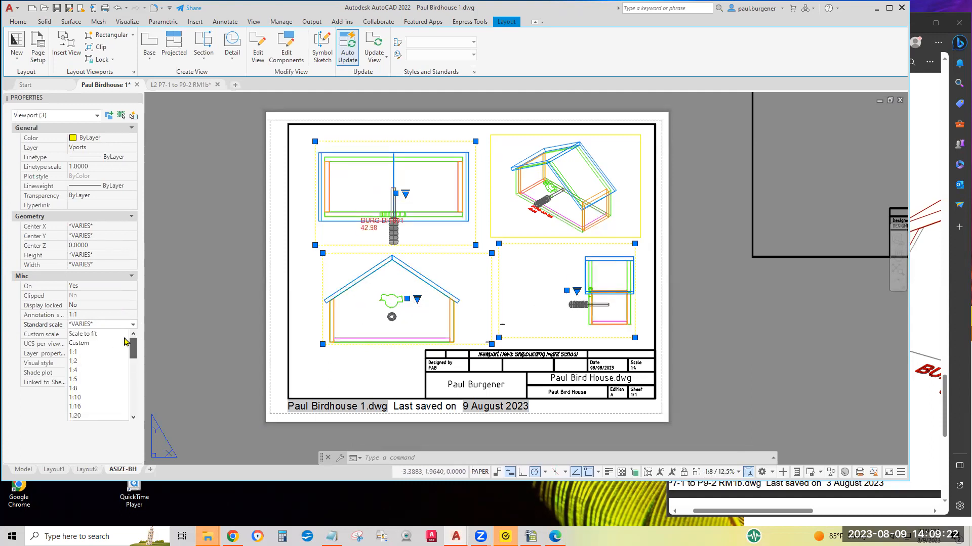
pyautogui.click(78, 373)
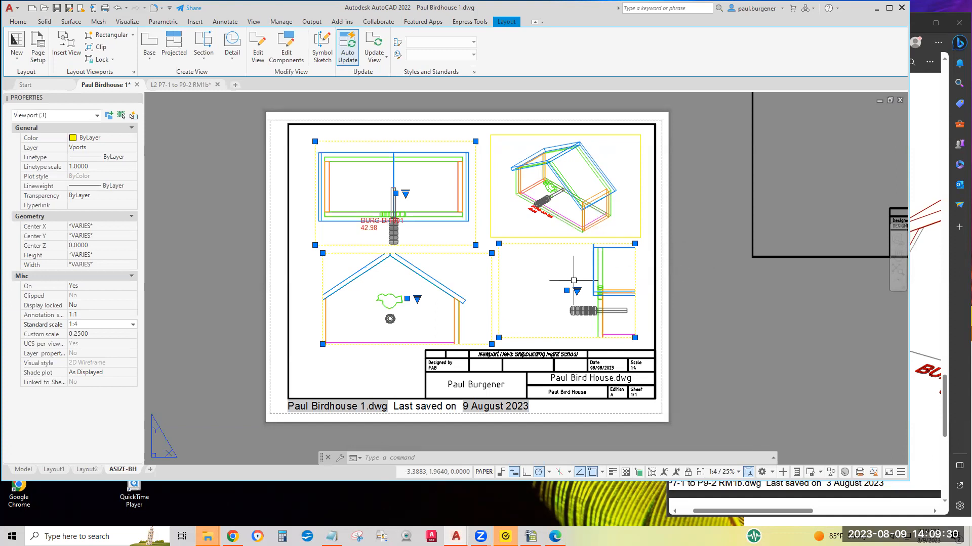
# Activate the lower-right viewport and pan to center the right view of the birdhouse within it
pyautogui.click(549, 281)
pyautogui.press('Escape')
pyautogui.doubleClick(550, 281)
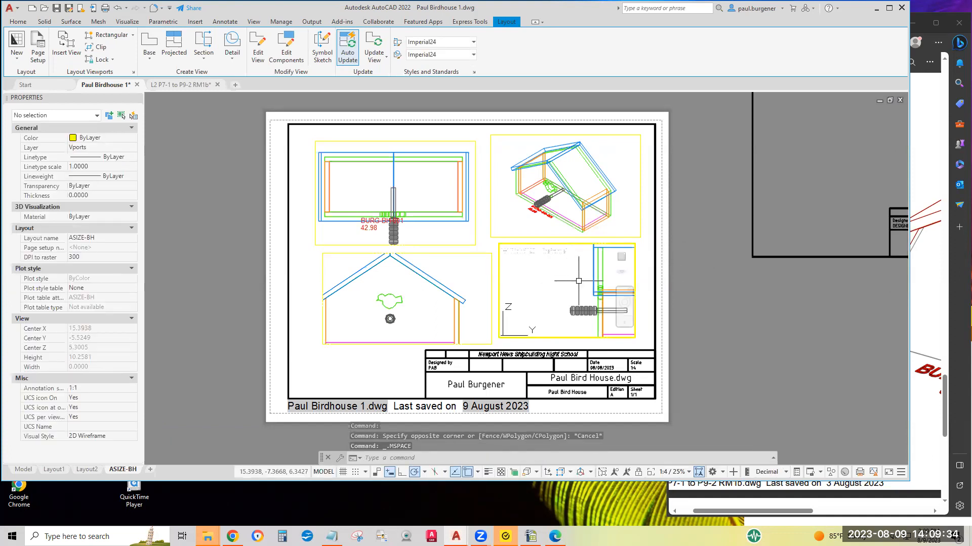
pyautogui.moveTo(578, 281); pyautogui.dragTo(520, 289, button='middle')
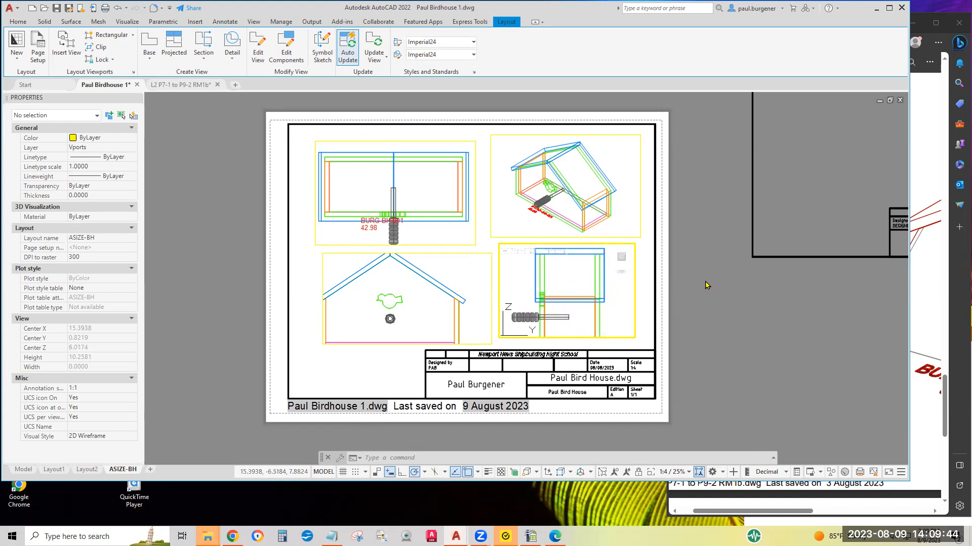
# Return to paper space, select all four viewports and set their display to locked
pyautogui.doubleClick(649, 271)
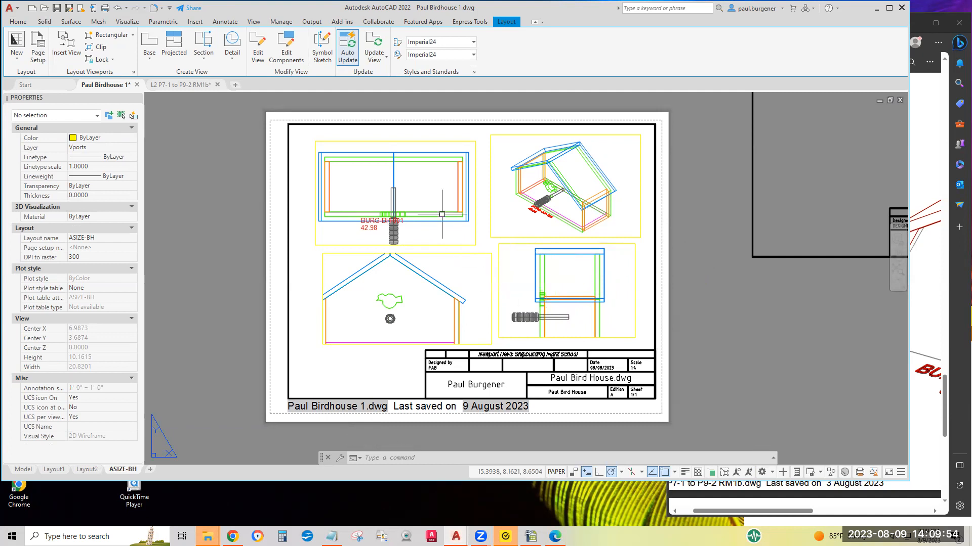
pyautogui.click(509, 270)
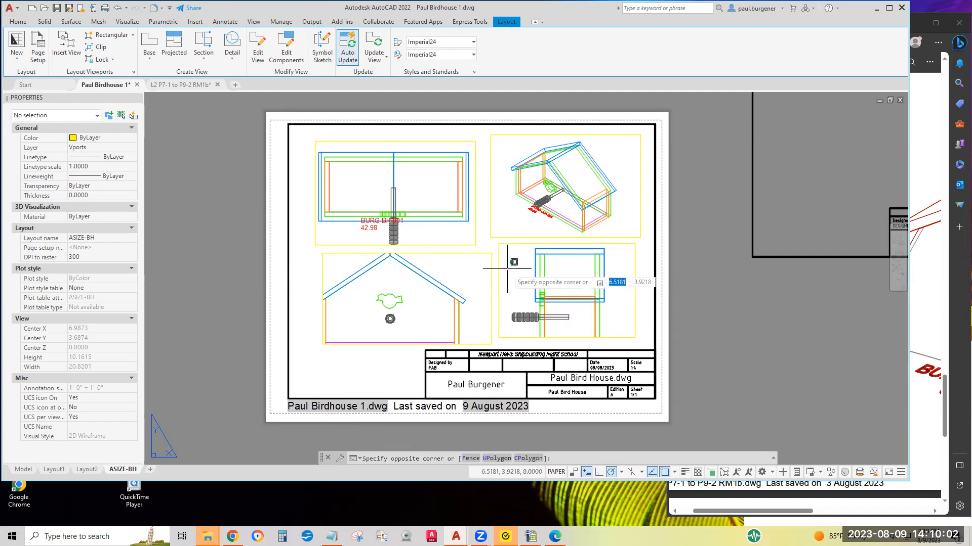
pyautogui.click(462, 239)
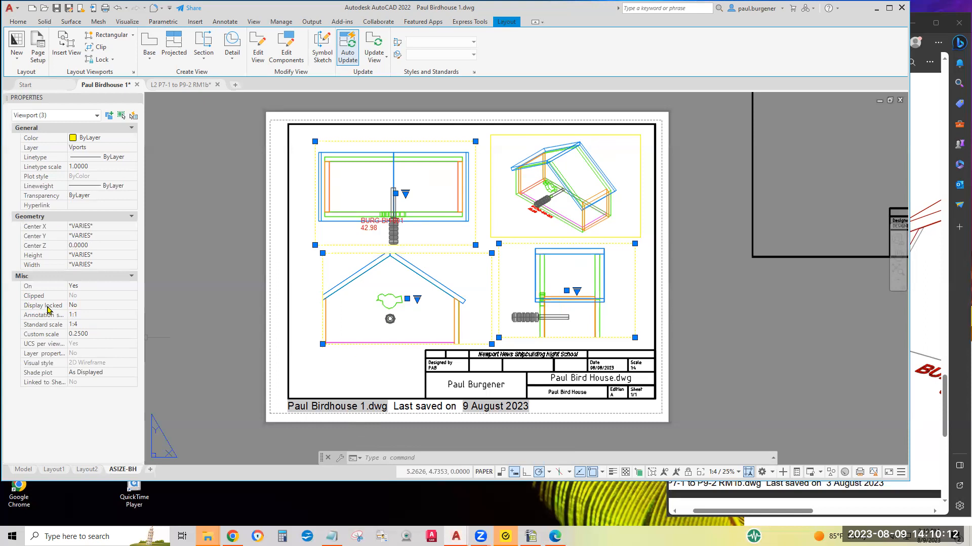
pyautogui.click(81, 305)
pyautogui.click(82, 306)
pyautogui.click(81, 315)
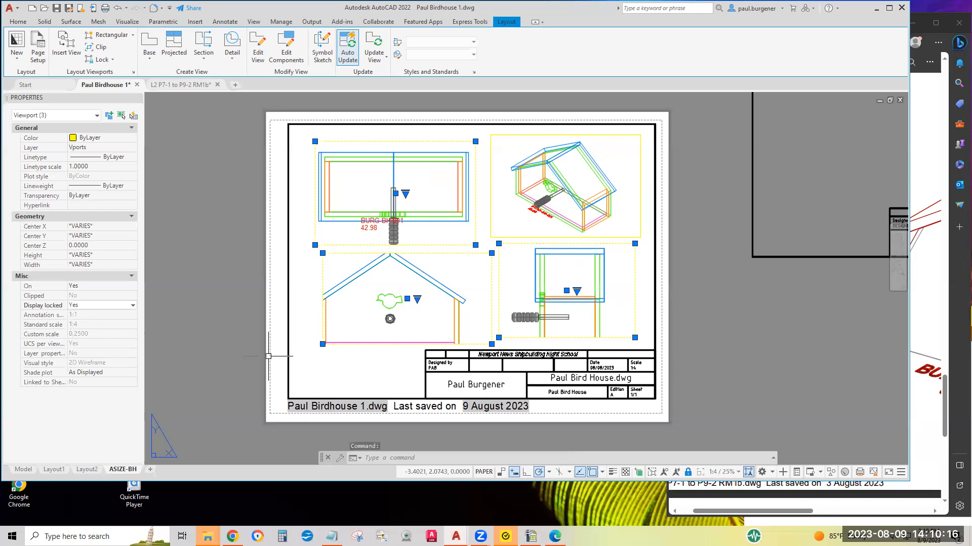
# Stretch the outer lower corners of the two lower viewports outward toward the border and title block
pyautogui.click(322, 344)
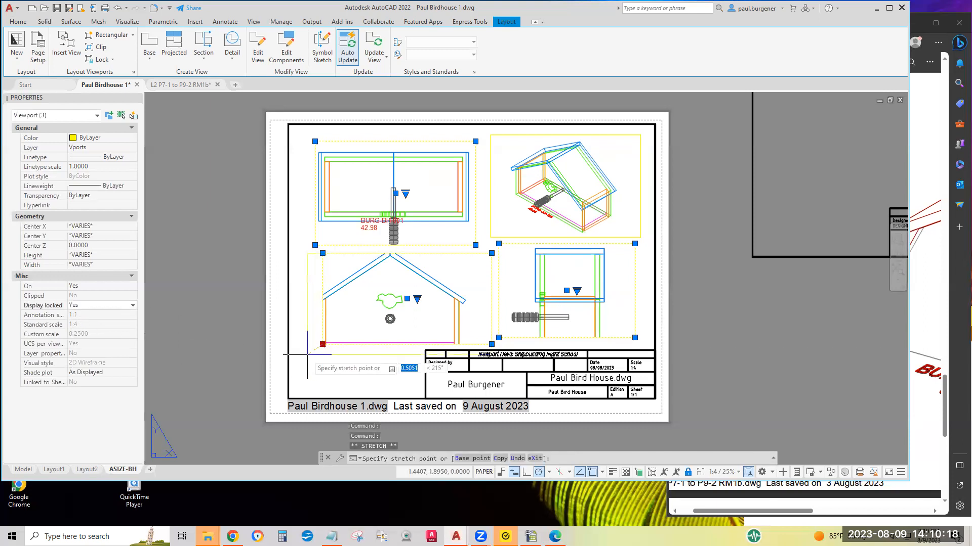
pyautogui.click(308, 355)
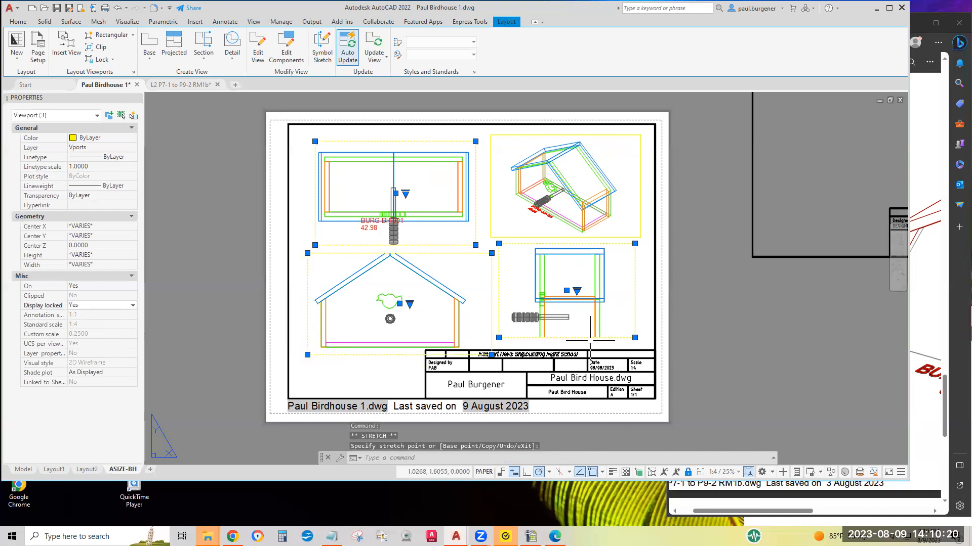
pyautogui.click(635, 337)
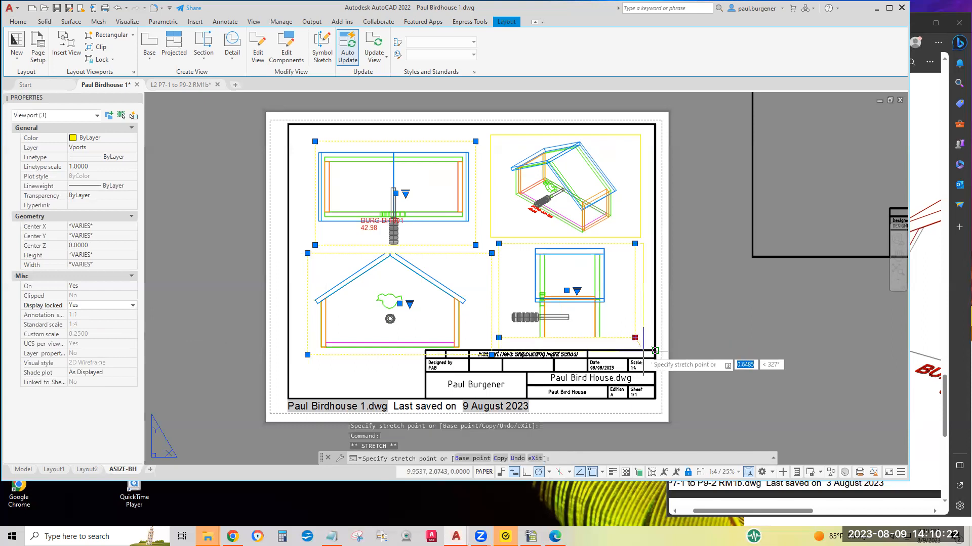
pyautogui.click(655, 350)
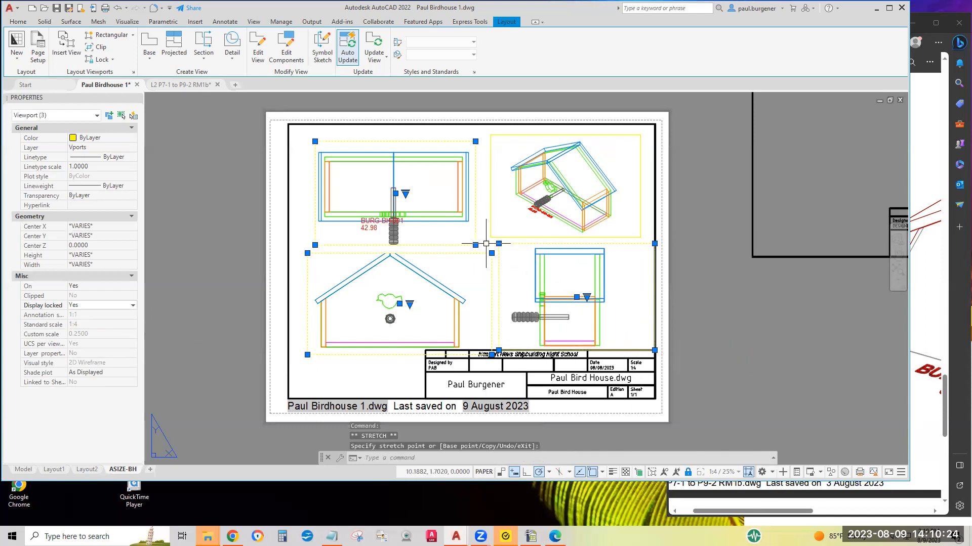
# Stretch the inner corners of the lower viewports so their edges meet between the front and right views
pyautogui.scroll(2, 472, 241)
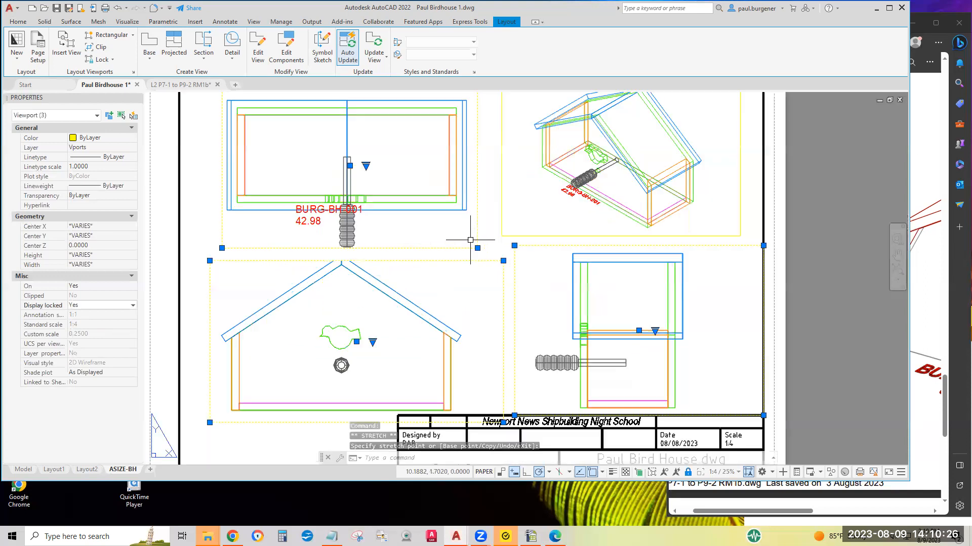
pyautogui.scroll(2, 470, 240)
pyautogui.click(478, 248)
pyautogui.click(481, 263)
pyautogui.click(522, 272)
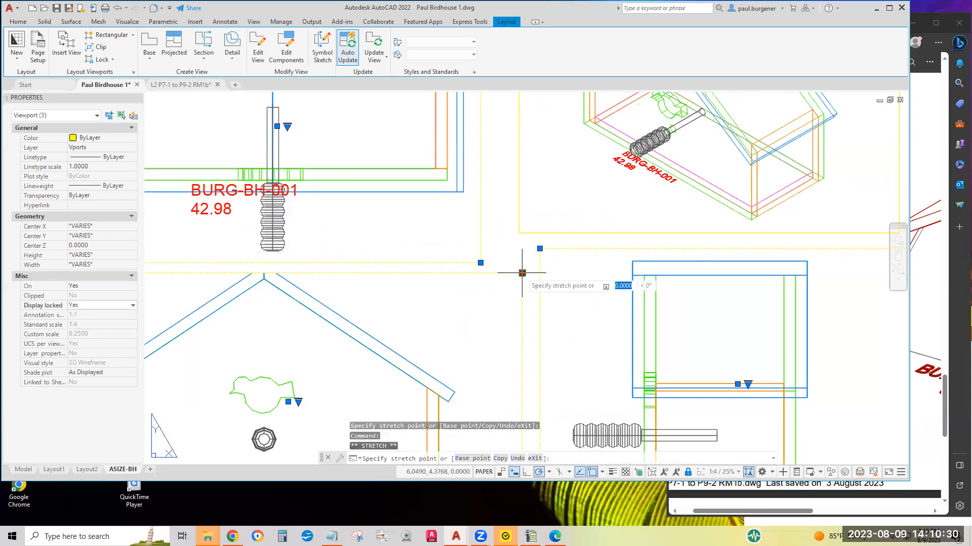
pyautogui.click(518, 260)
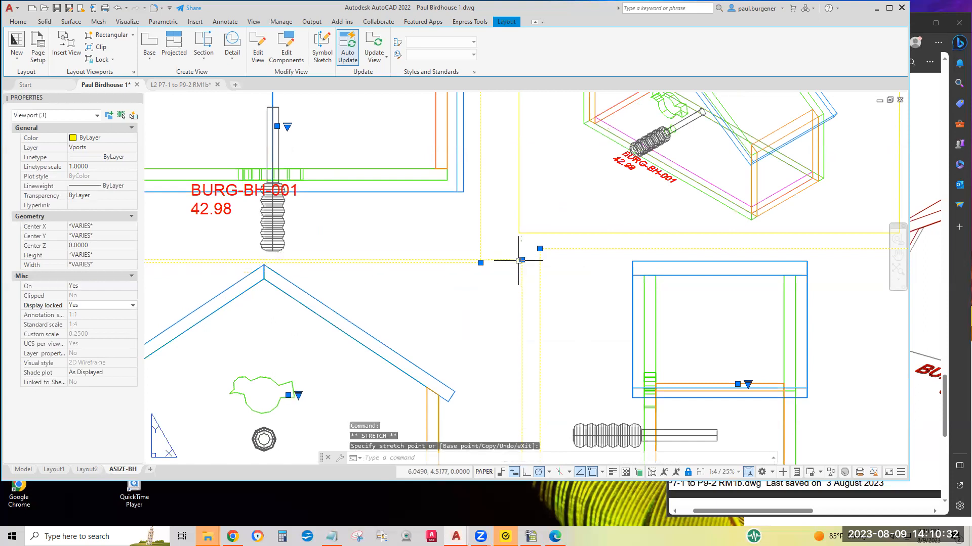
pyautogui.scroll(-4, 518, 261)
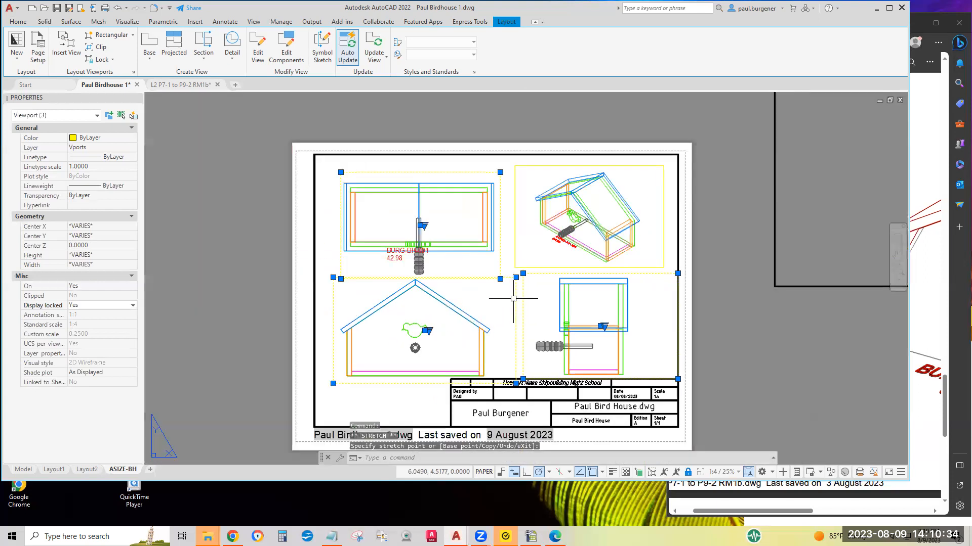
pyautogui.moveTo(513, 295); pyautogui.dragTo(514, 267, button='middle')
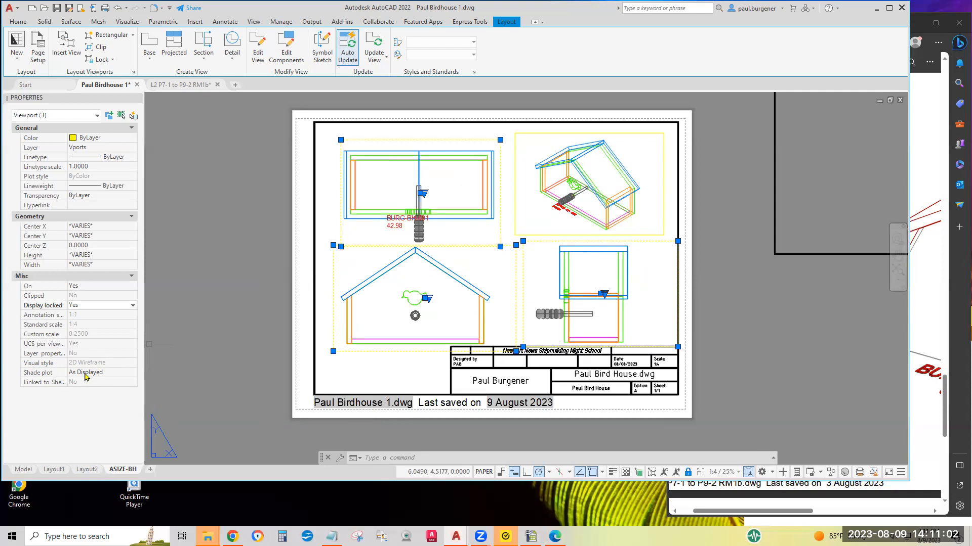
# Activate the right-view viewport and set its visual style to Hidden
pyautogui.click(539, 270)
pyautogui.press('Escape')
pyautogui.doubleClick(539, 271)
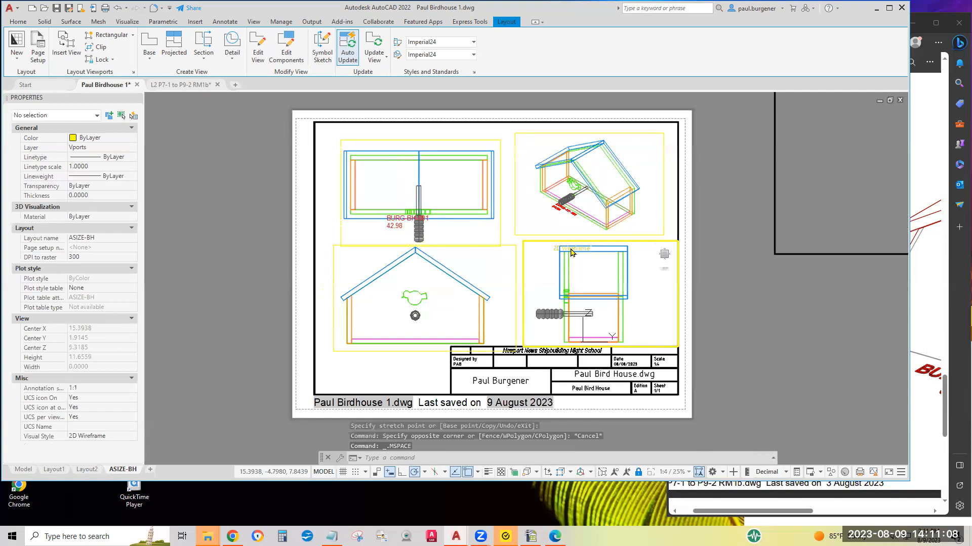
pyautogui.click(571, 251)
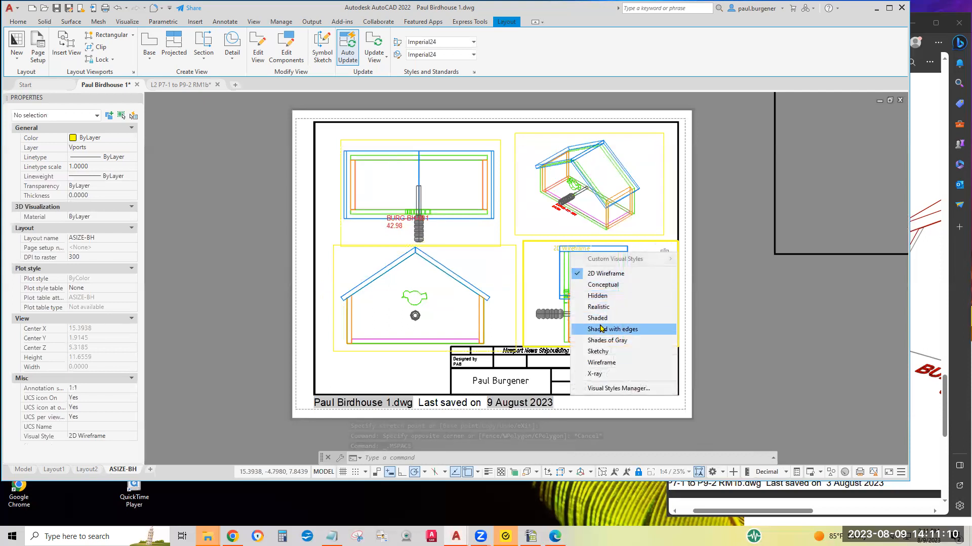
pyautogui.click(602, 296)
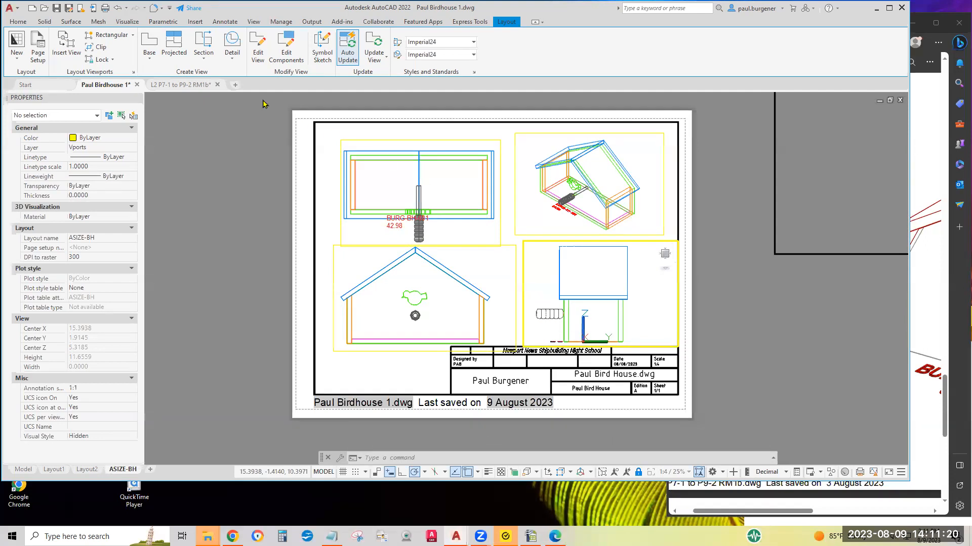
# Freeze the birdhouse's layer in the right-view viewport, then undo the freeze
pyautogui.click(17, 21)
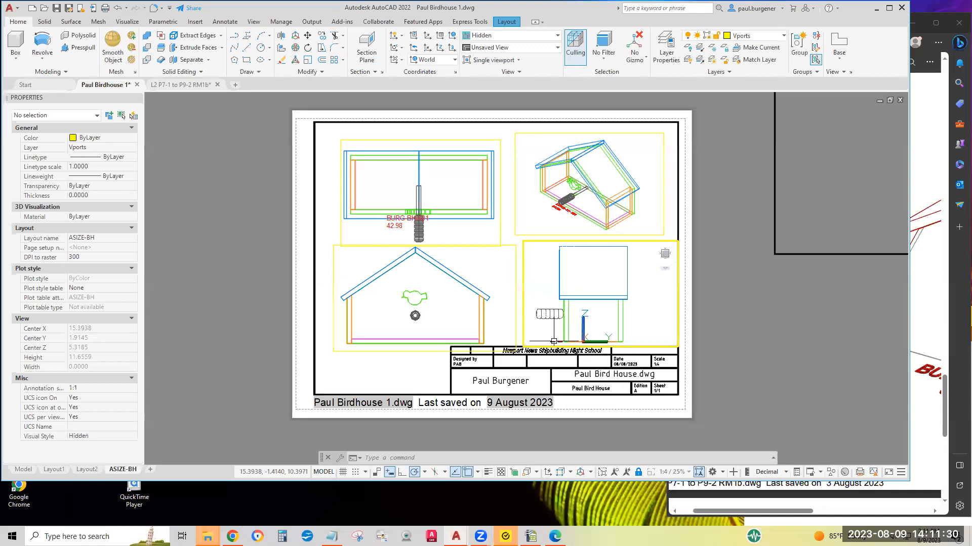
pyautogui.click(713, 50)
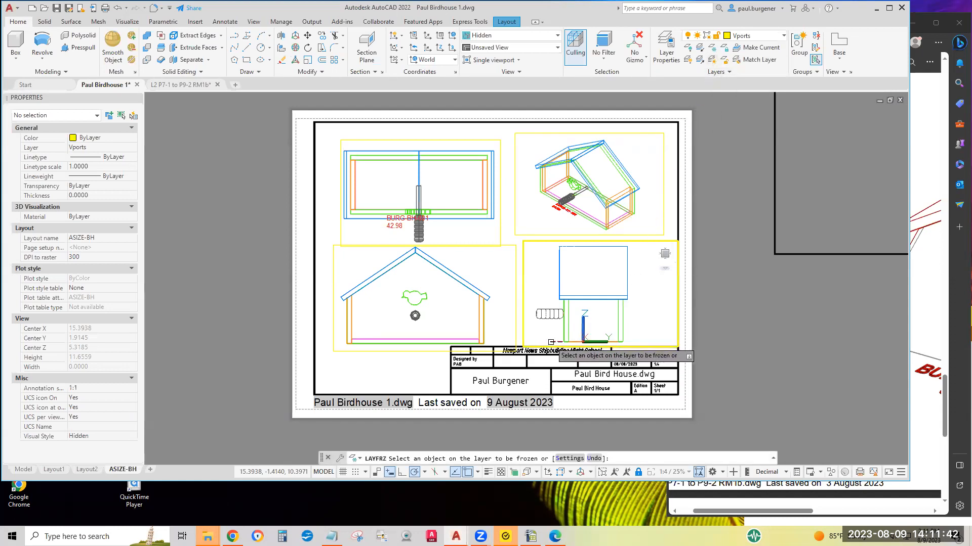
pyautogui.click(553, 342)
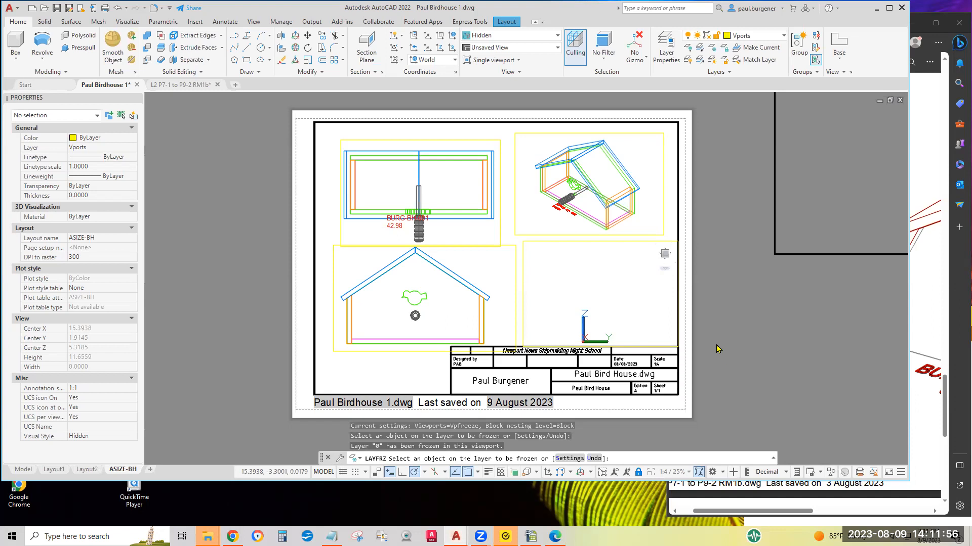
pyautogui.click(116, 8)
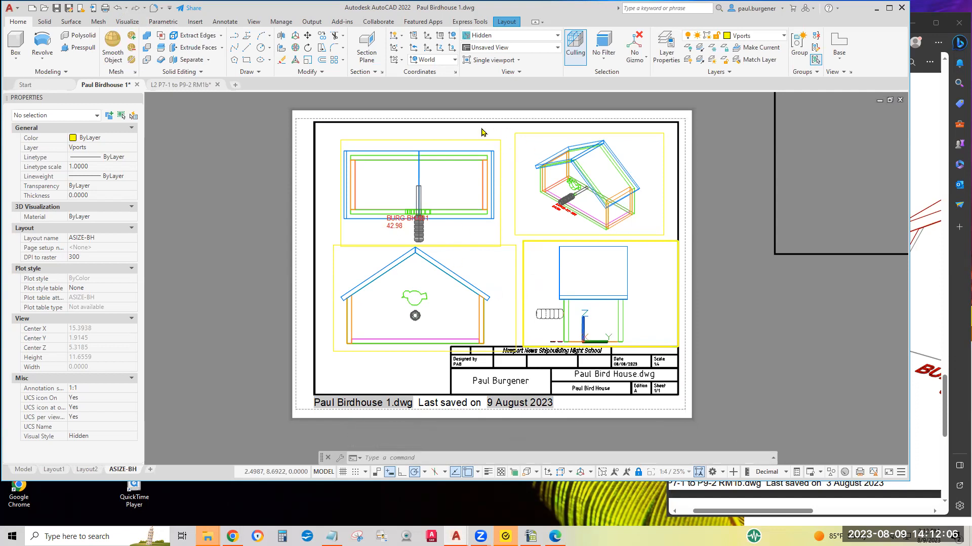
# Activate the front-view viewport and set its visual style to Hidden
pyautogui.click(377, 262)
pyautogui.click(380, 253)
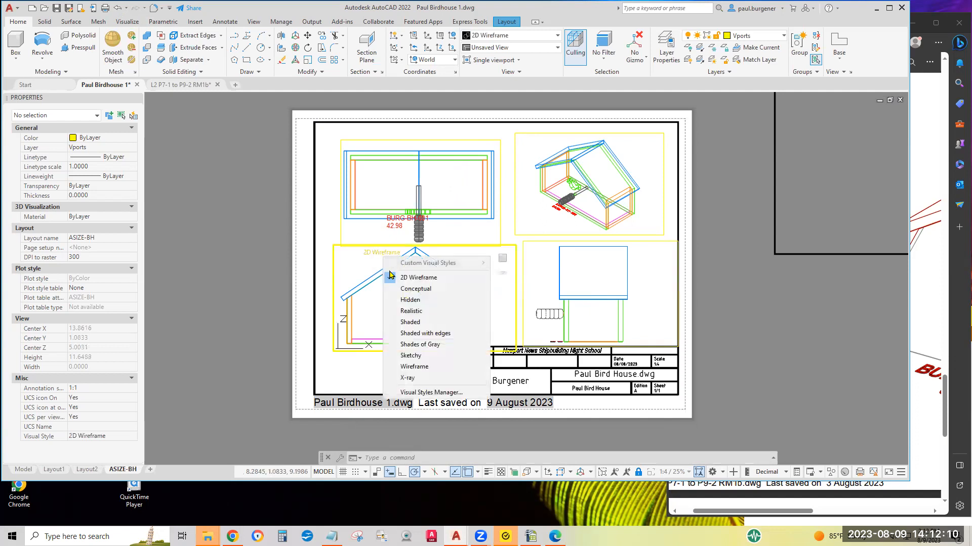
pyautogui.click(420, 299)
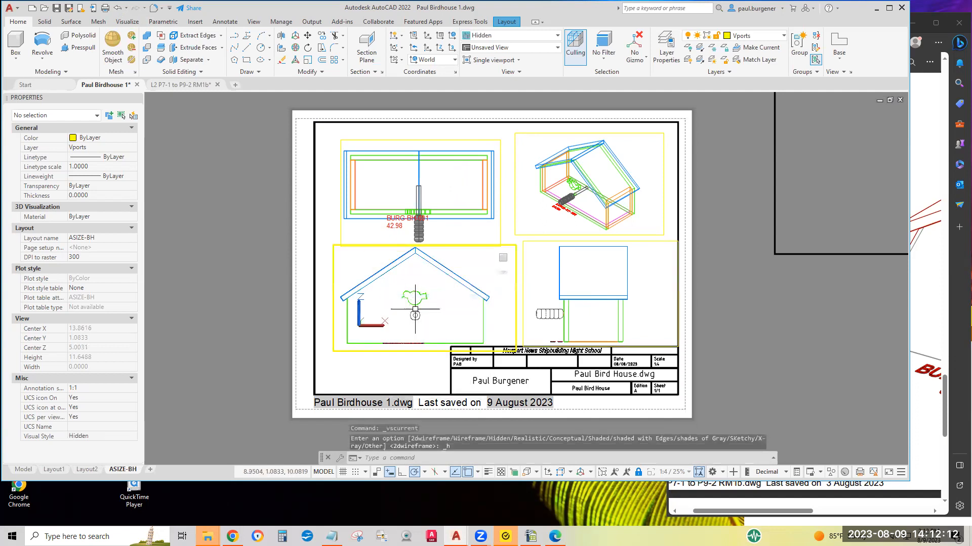
# Activate the top-view viewport and set its visual style to Hidden
pyautogui.click(376, 184)
pyautogui.click(396, 151)
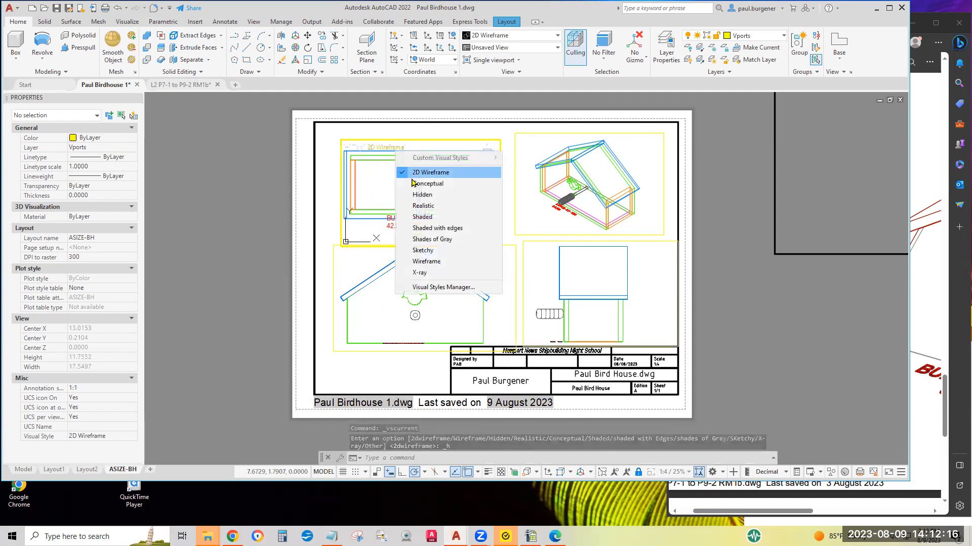
pyautogui.click(426, 196)
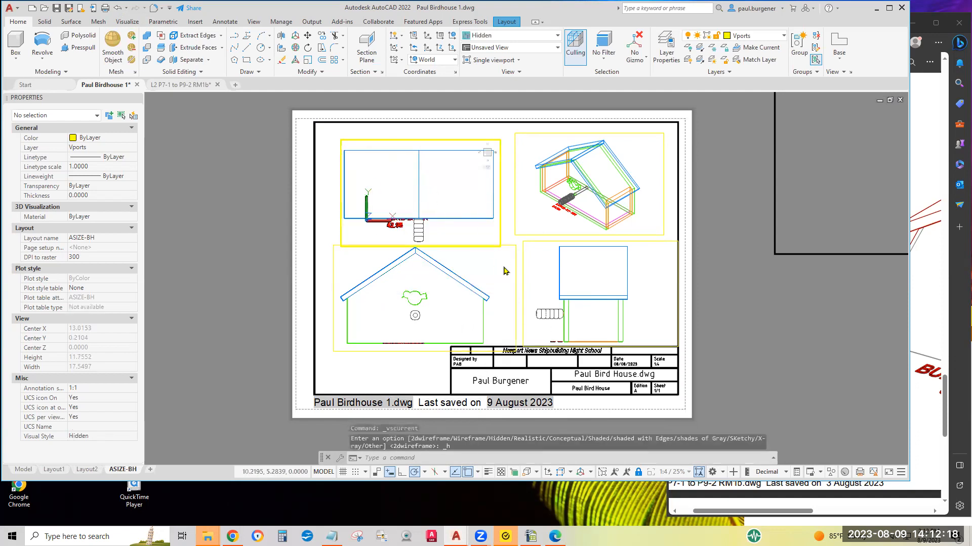
# Return to paper space and move the top-view viewport slightly up and to the right
pyautogui.doubleClick(513, 232)
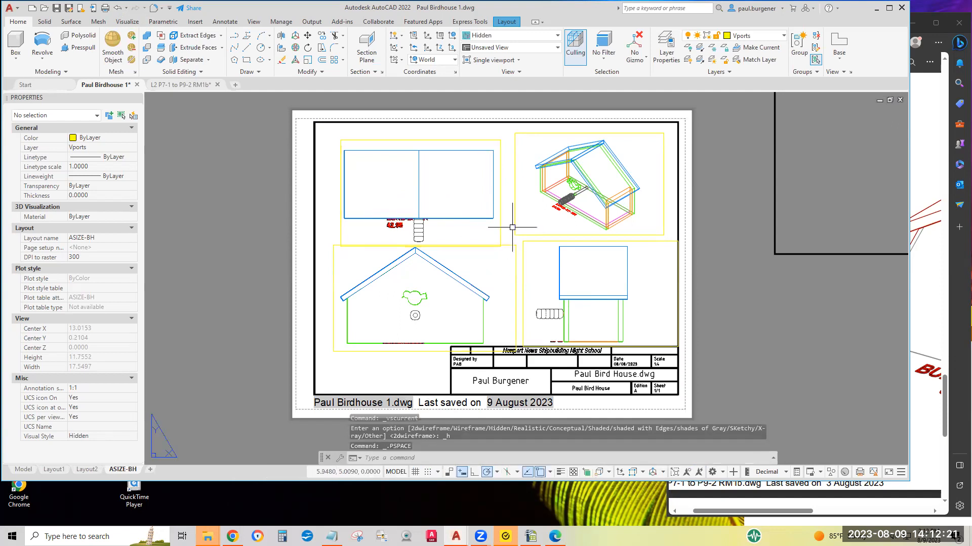
pyautogui.click(372, 384)
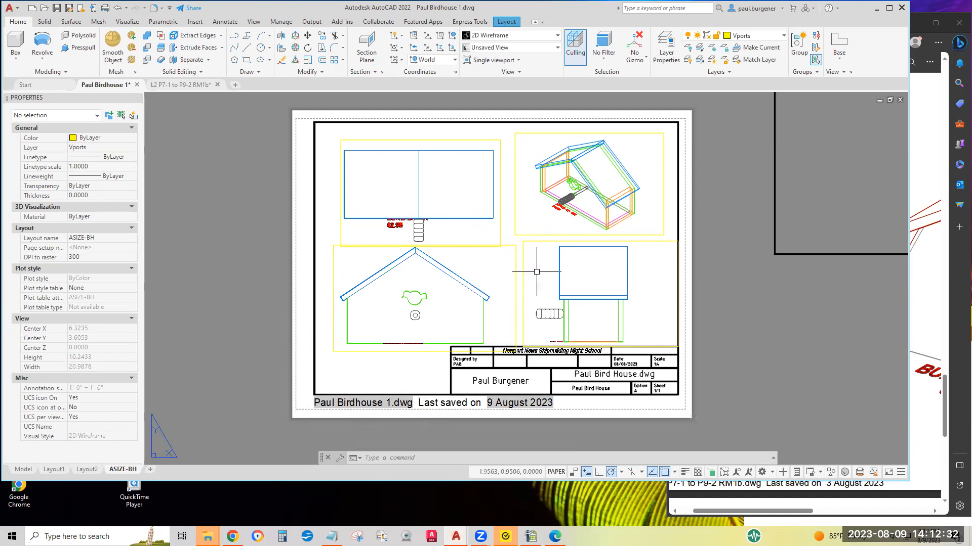
pyautogui.write('m')
pyautogui.press('Return')
pyautogui.click(501, 222)
pyautogui.press('Return')
pyautogui.click(710, 206)
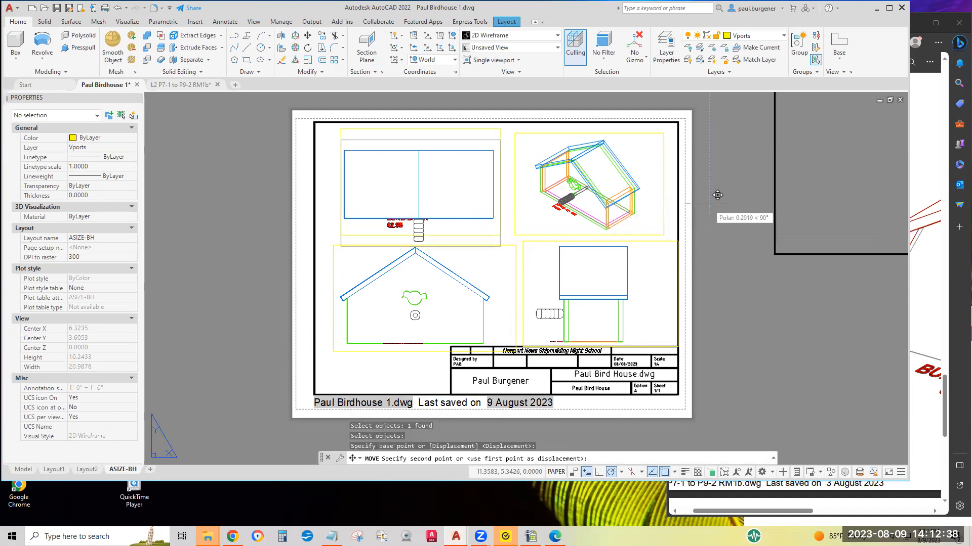
pyautogui.click(714, 199)
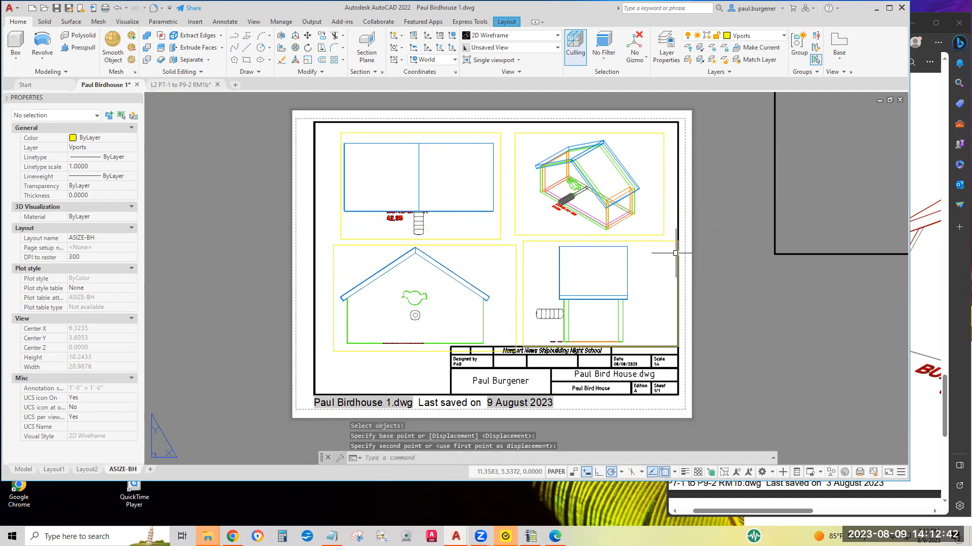
# Select the viewports with a crossing window and move them slightly upward
pyautogui.press('Return')
pyautogui.click(645, 311)
pyautogui.click(477, 238)
pyautogui.press('Return')
pyautogui.click(500, 277)
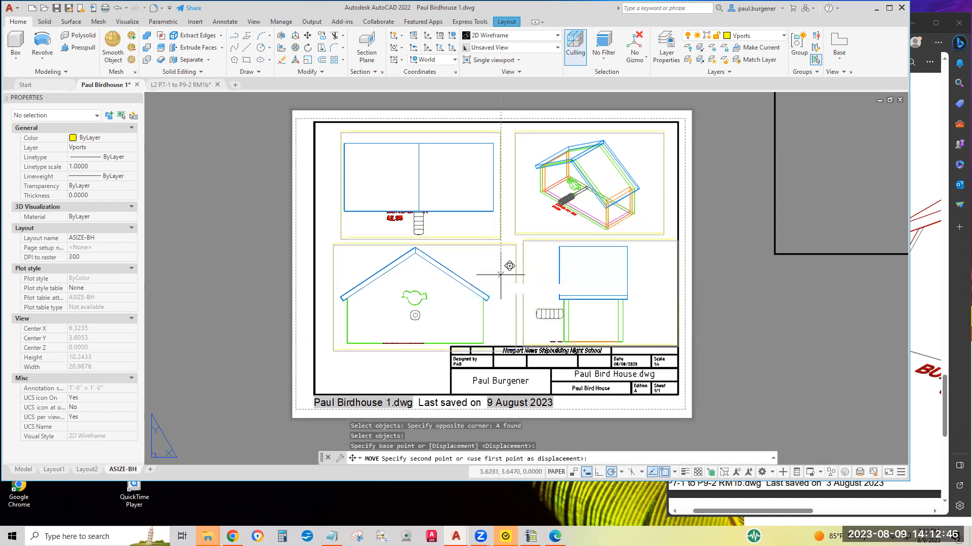
pyautogui.click(501, 271)
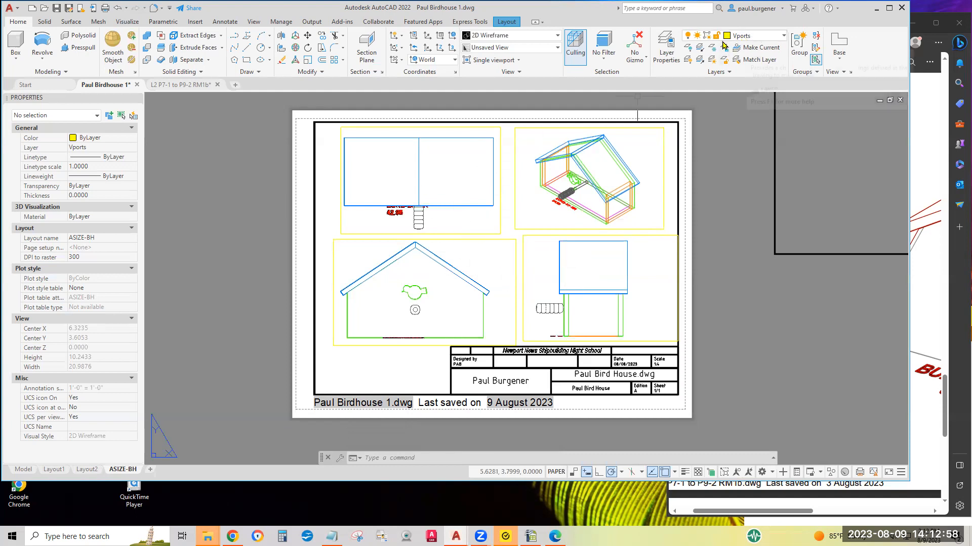
# Draw a vertical line between the left and right viewport columns
pyautogui.click(252, 48)
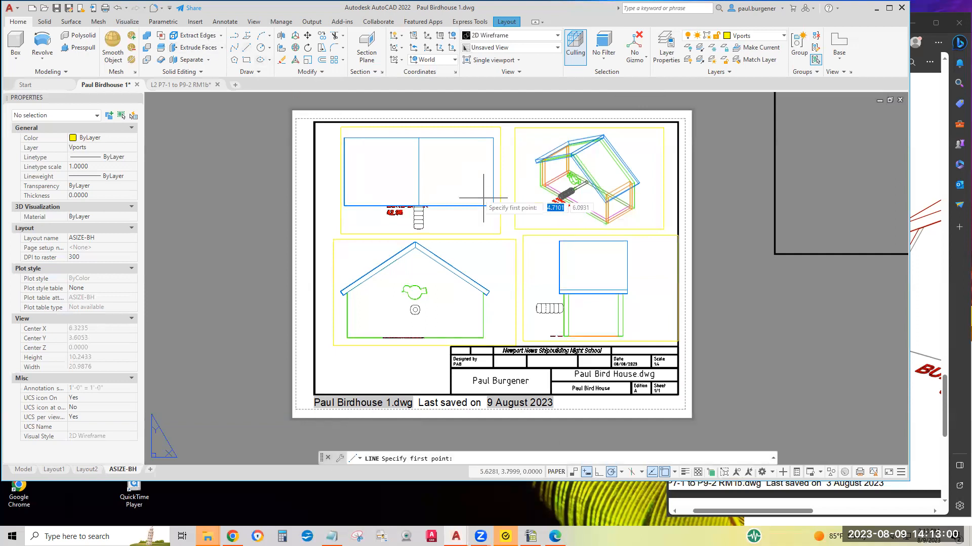
pyautogui.click(493, 206)
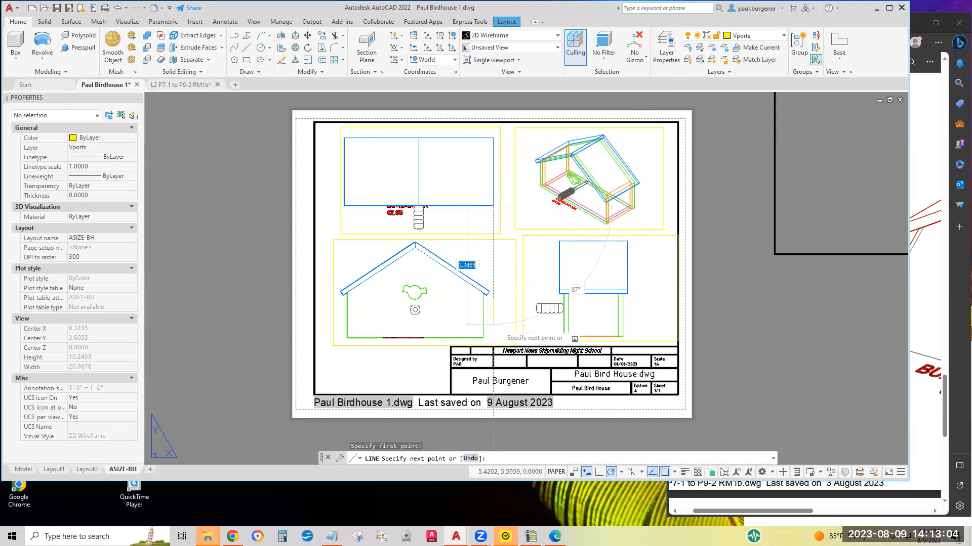
pyautogui.click(493, 324)
pyautogui.press('Return')
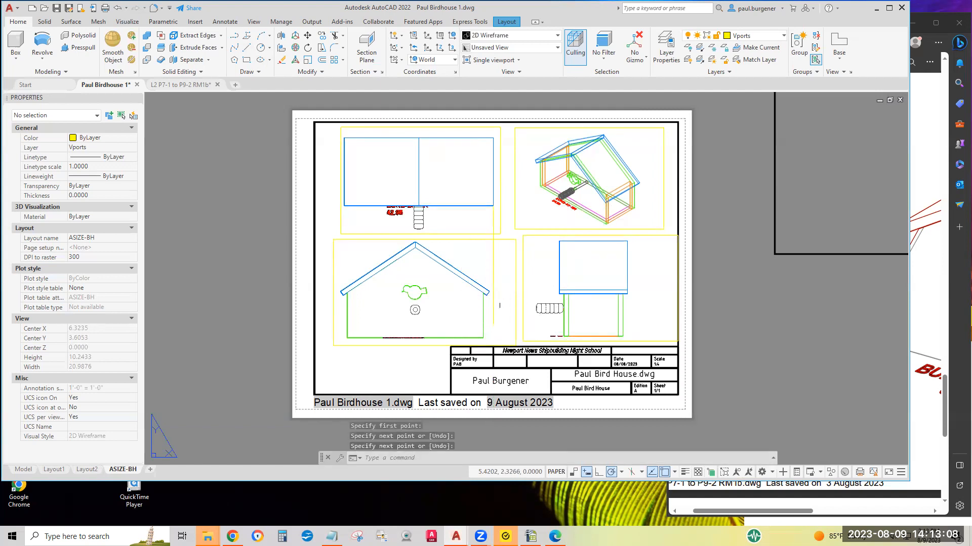
# Draw a horizontal guide line across the lower viewports from the front view to the right-side view
pyautogui.press('Return')
pyautogui.click(490, 292)
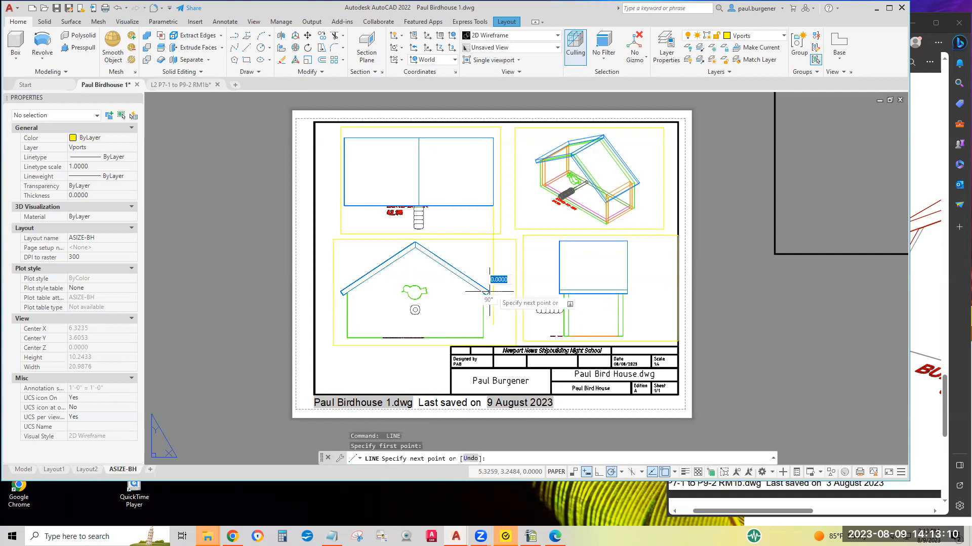
pyautogui.click(658, 291)
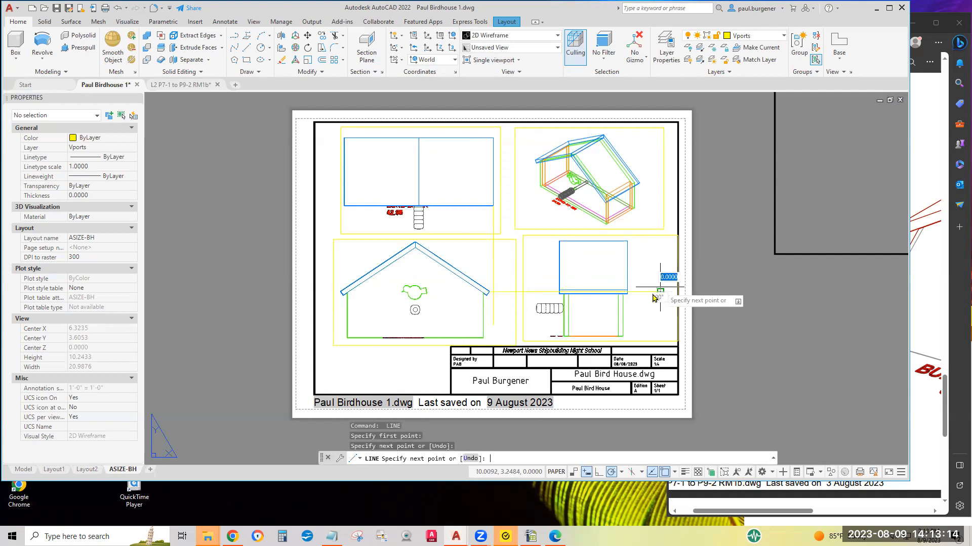
pyautogui.press('Return')
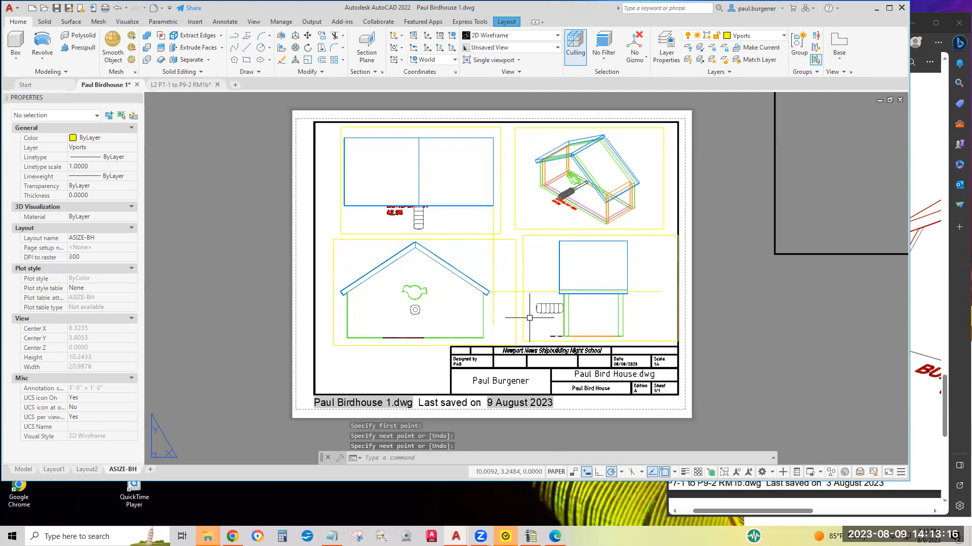
# Move the front-view viewport right so its roof eave corner snaps to the intersection of the two guide lines
pyautogui.scroll(4, 526, 316)
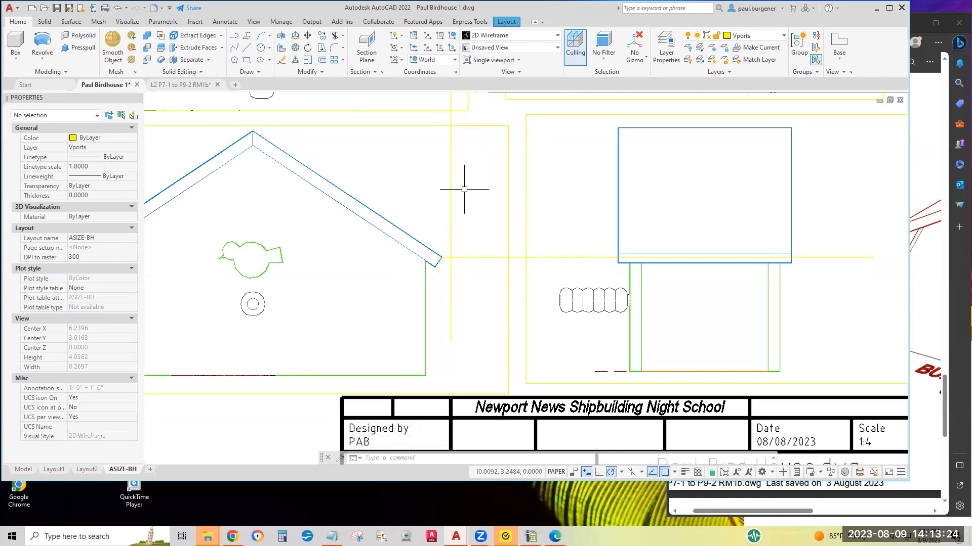
pyautogui.scroll(-2, 458, 172)
pyautogui.scroll(1, 446, 148)
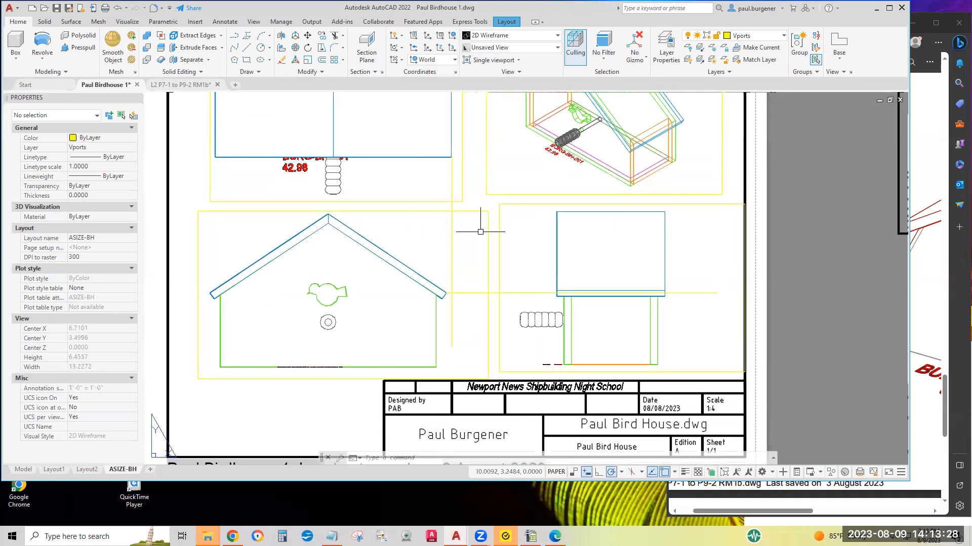
pyautogui.click(307, 37)
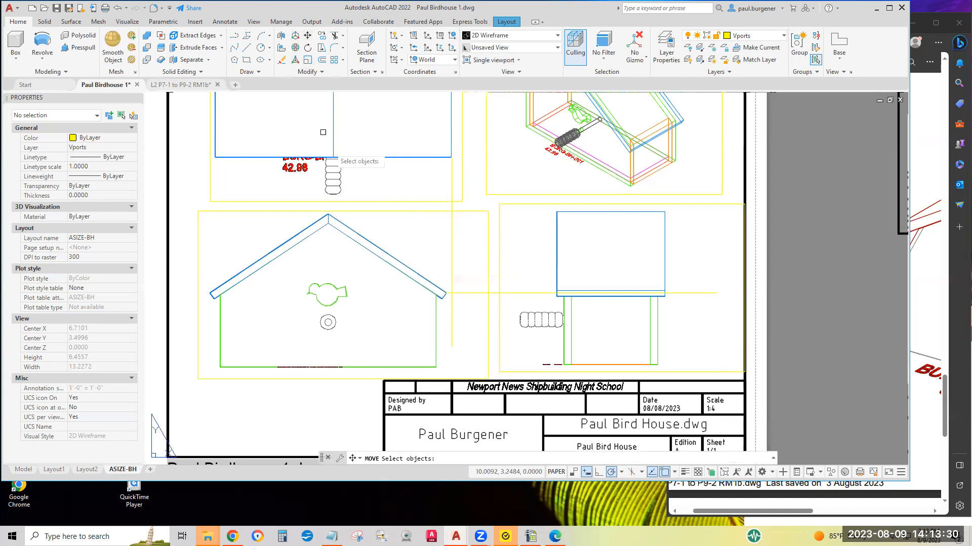
pyautogui.click(488, 242)
pyautogui.press('Return')
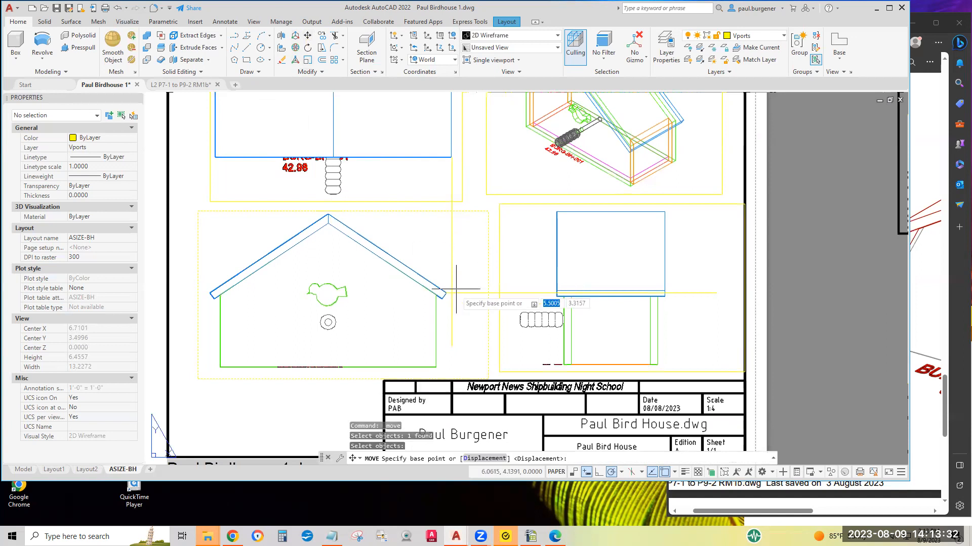
pyautogui.scroll(6, 440, 279)
pyautogui.click(429, 266)
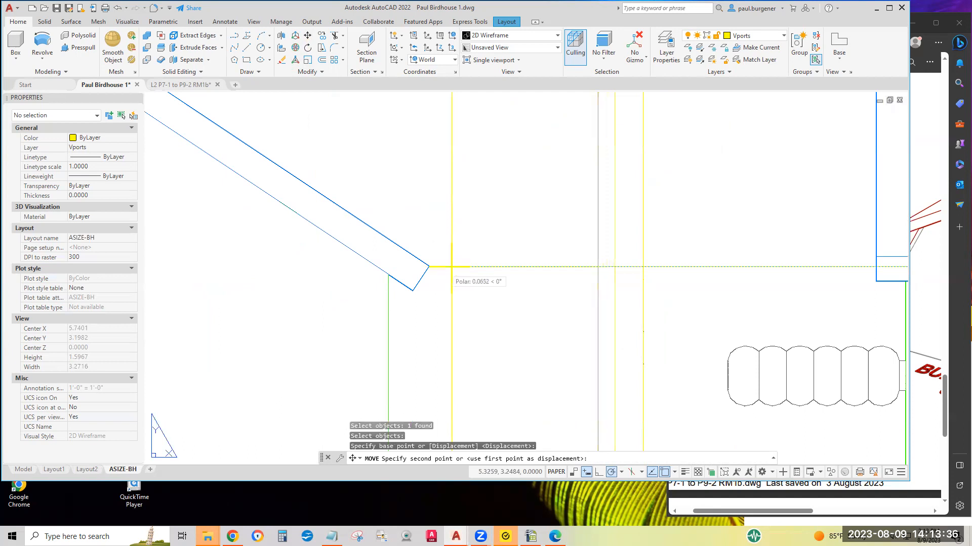
pyautogui.click(451, 267)
pyautogui.scroll(8, 441, 253)
pyautogui.scroll(-13, 441, 249)
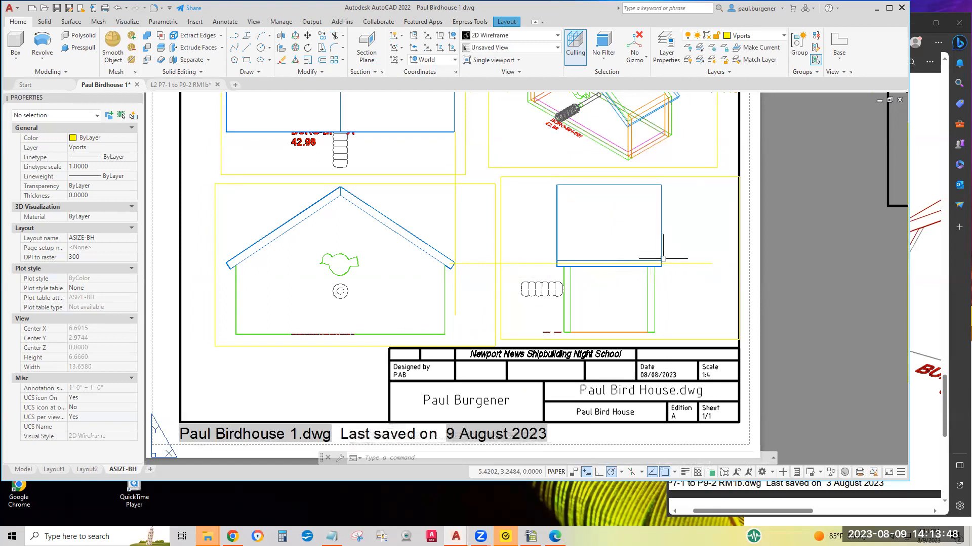
# Move the right-view viewport so the roof's lower edge endpoint snaps onto the horizontal guide line
pyautogui.click(308, 36)
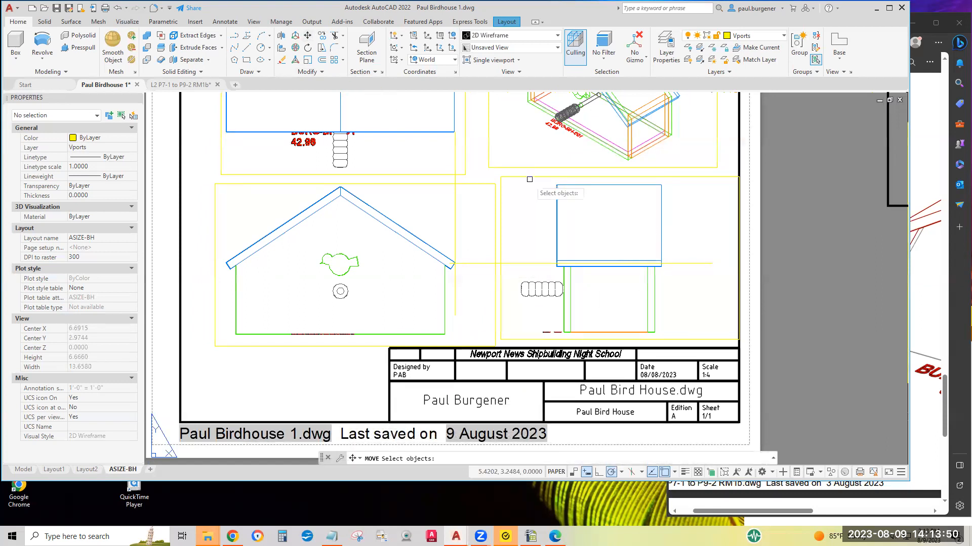
pyautogui.click(562, 190)
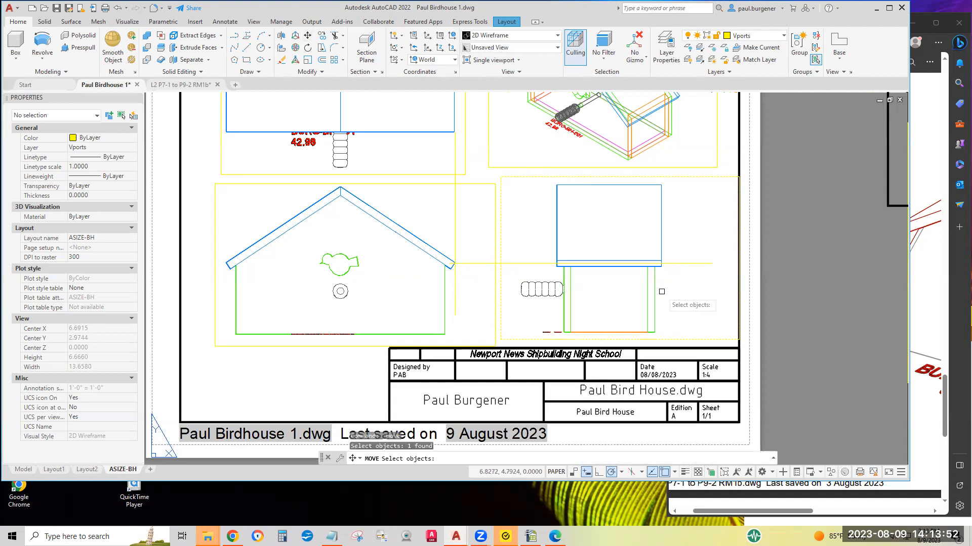
pyautogui.scroll(5, 662, 288)
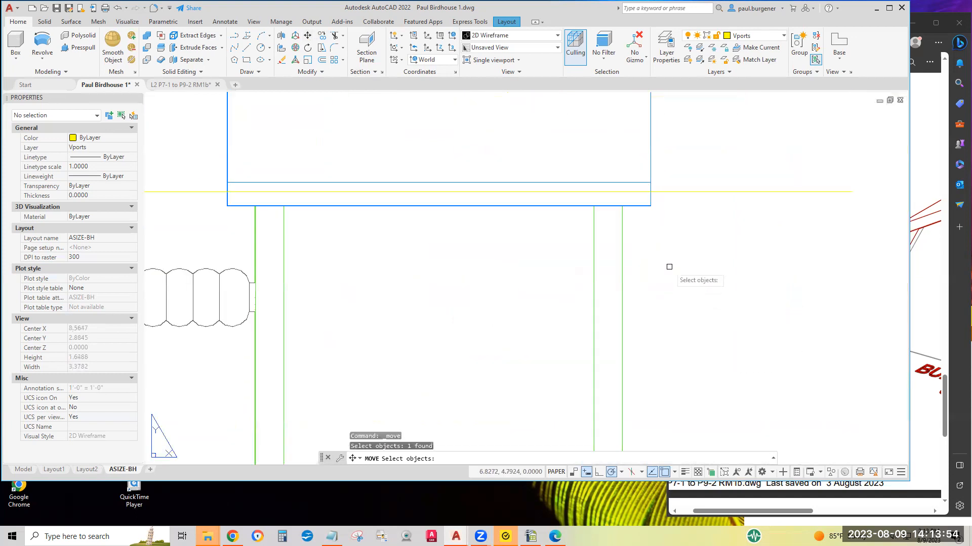
pyautogui.press('Return')
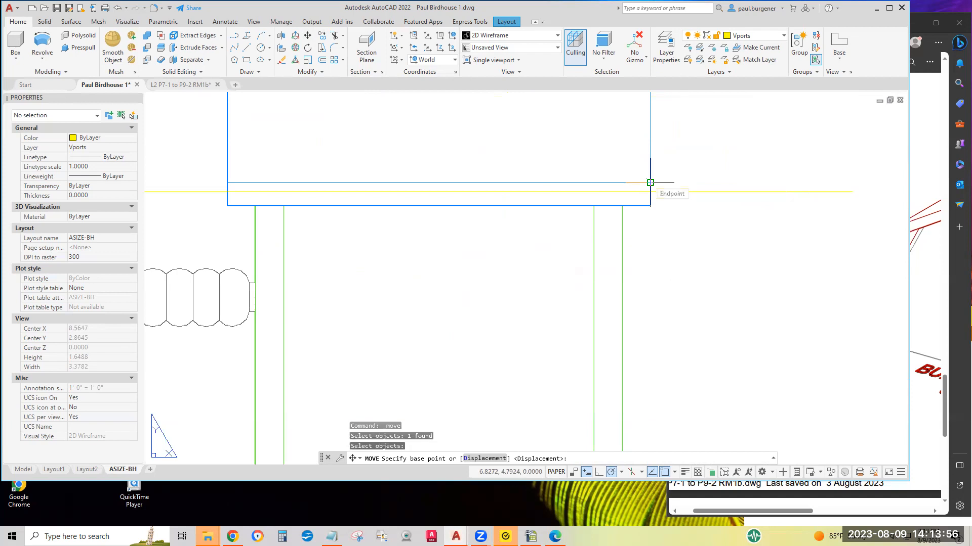
pyautogui.click(651, 182)
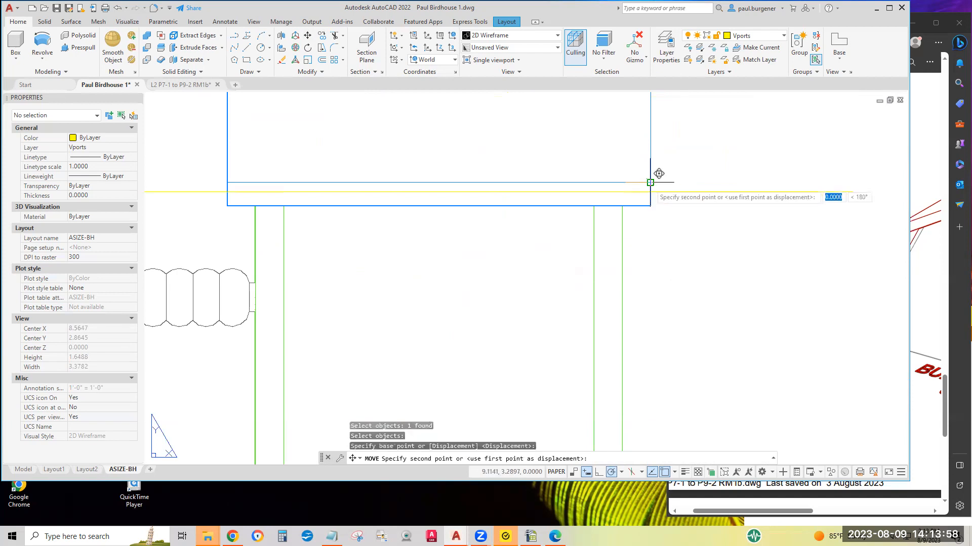
pyautogui.scroll(5, 649, 188)
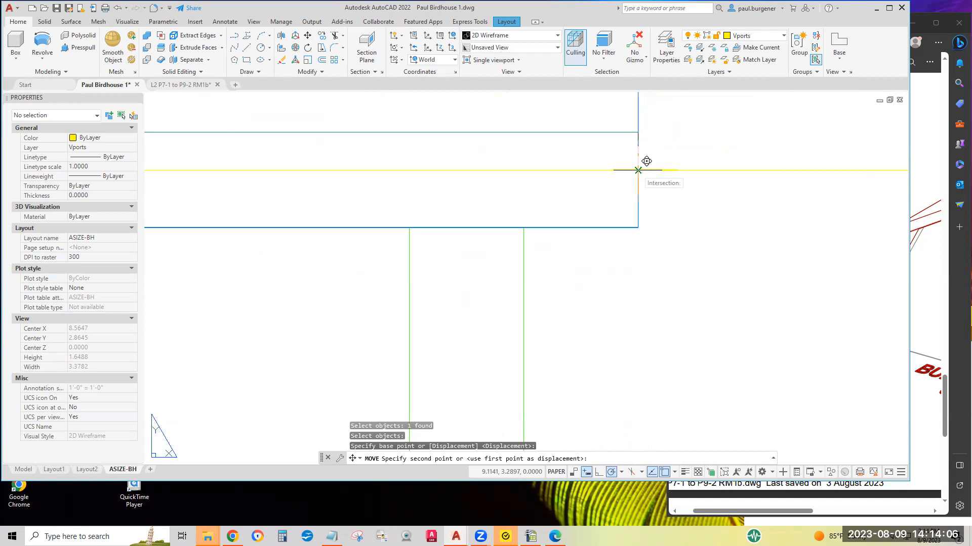
pyautogui.click(638, 170)
pyautogui.scroll(-4, 685, 212)
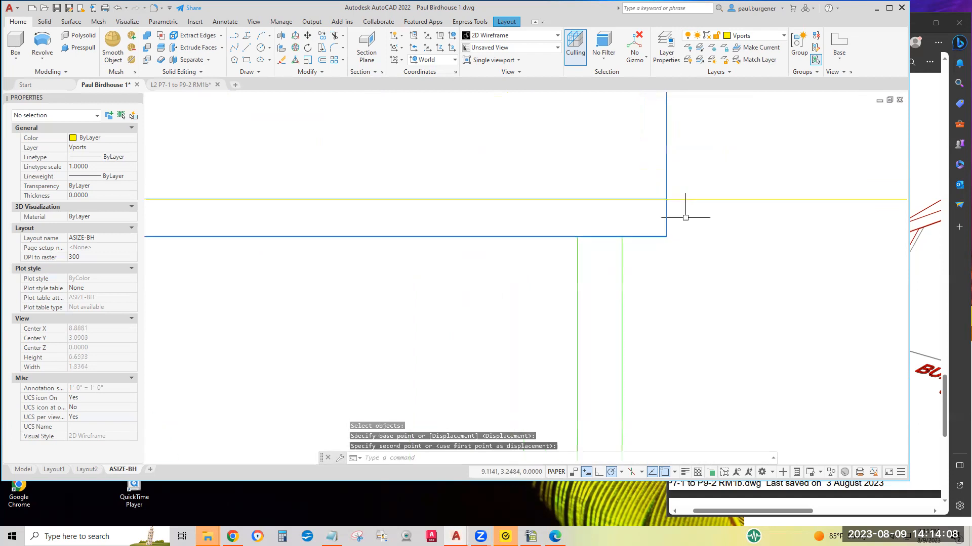
pyautogui.scroll(-4, 718, 273)
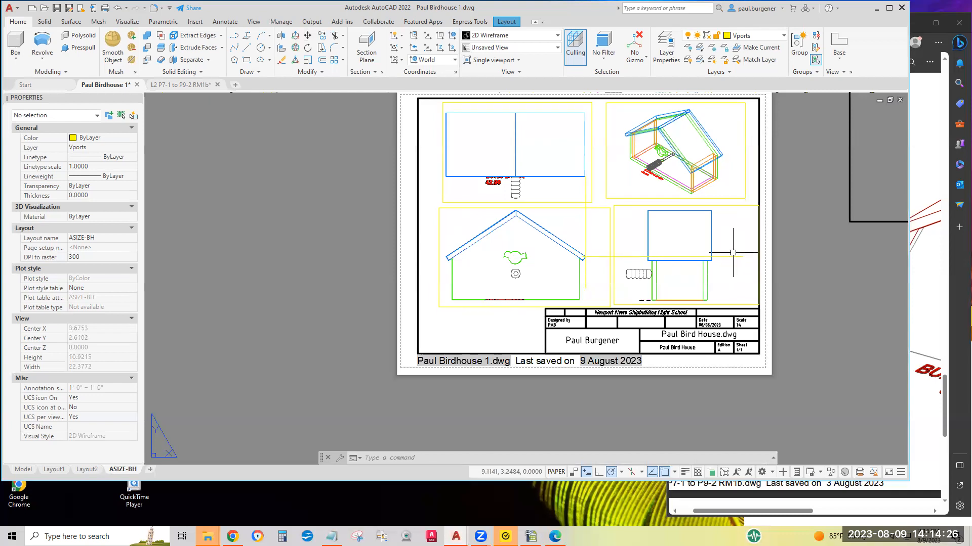
# Select the viewports and guide lines with crossing windows and move them slightly to the right
pyautogui.click(307, 36)
pyautogui.click(617, 289)
pyautogui.click(524, 223)
pyautogui.click(568, 220)
pyautogui.click(525, 192)
pyautogui.press('Return')
pyautogui.click(731, 273)
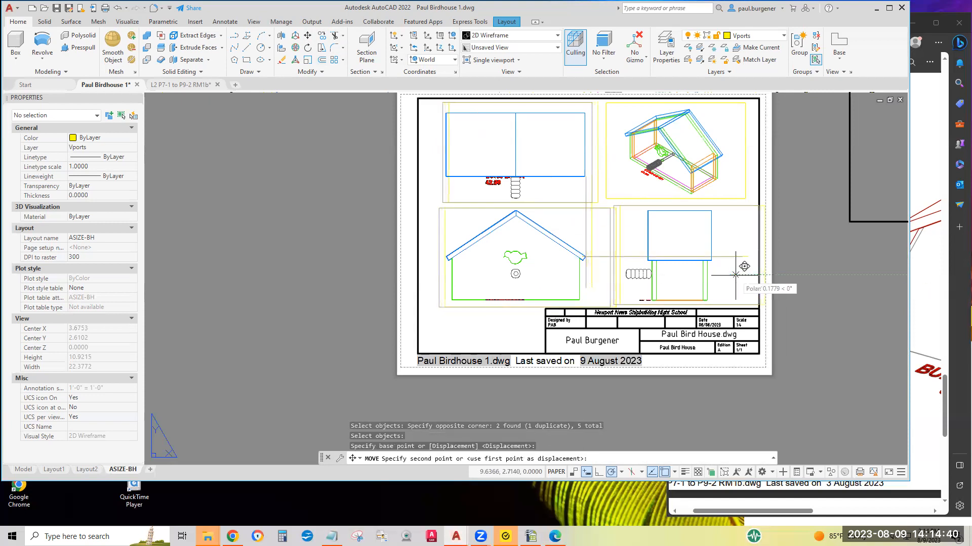
pyautogui.click(737, 275)
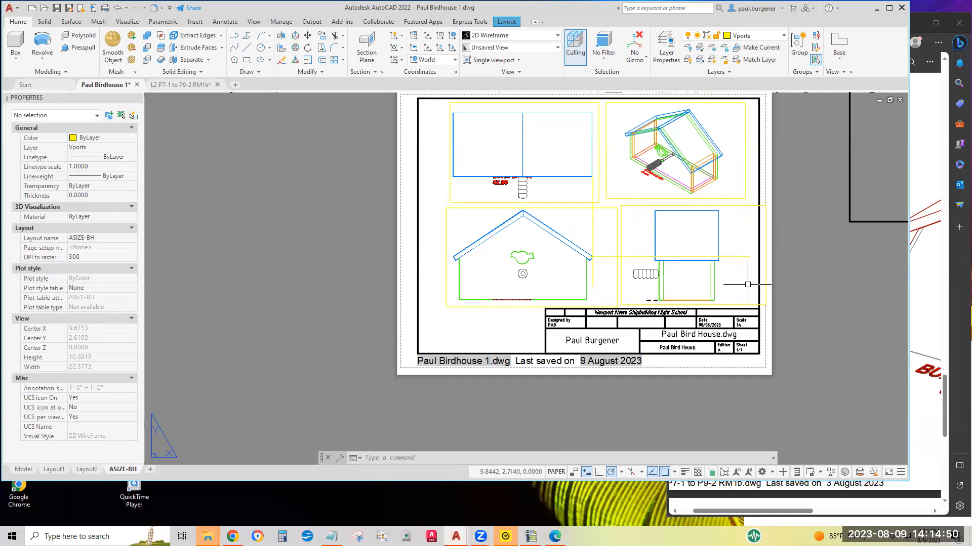
# Activate the isometric viewport, set its visual style to Conceptual, and return to paper space
pyautogui.click(731, 163)
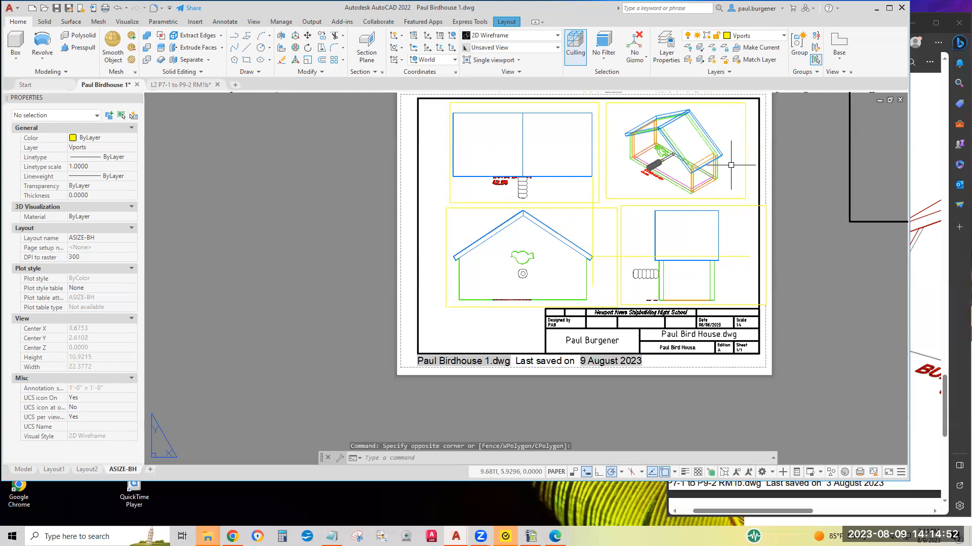
pyautogui.doubleClick(726, 148)
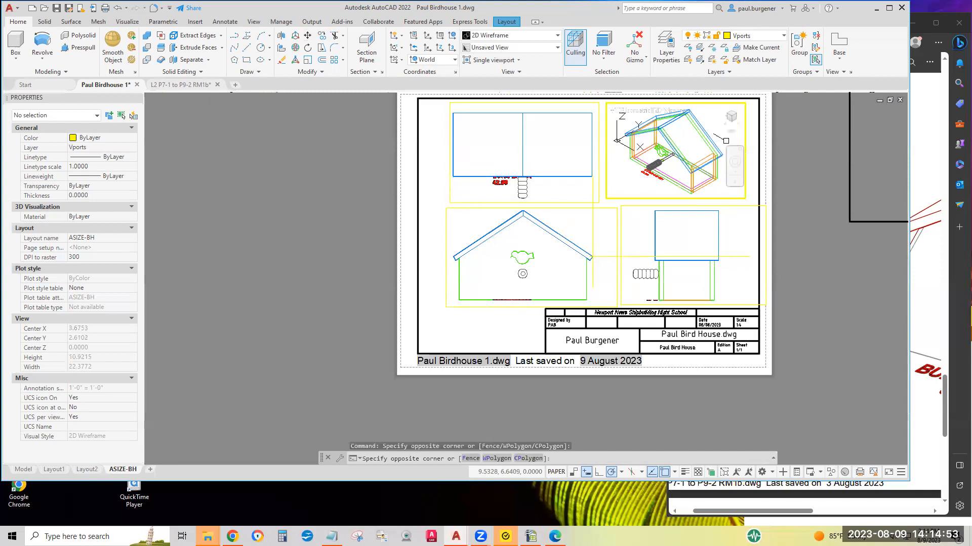
pyautogui.click(667, 113)
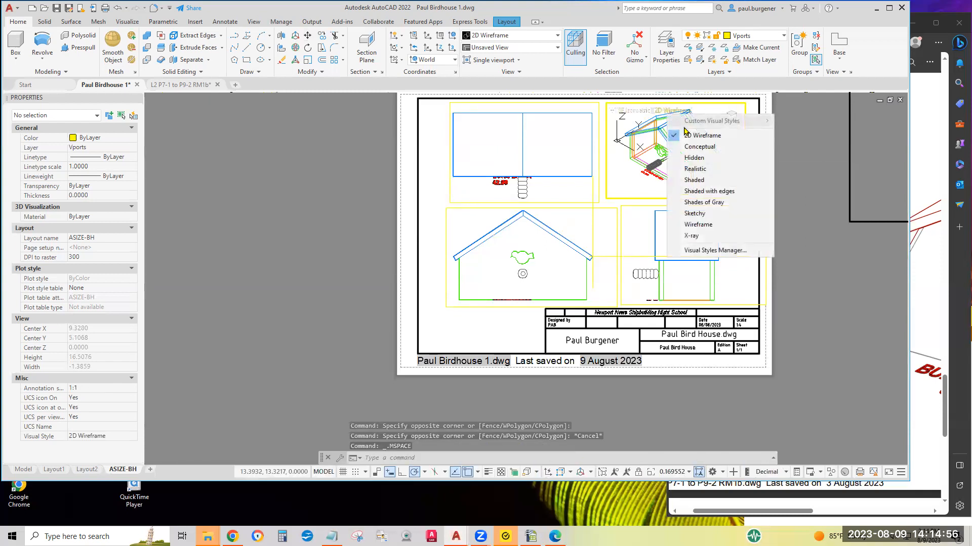
pyautogui.click(701, 147)
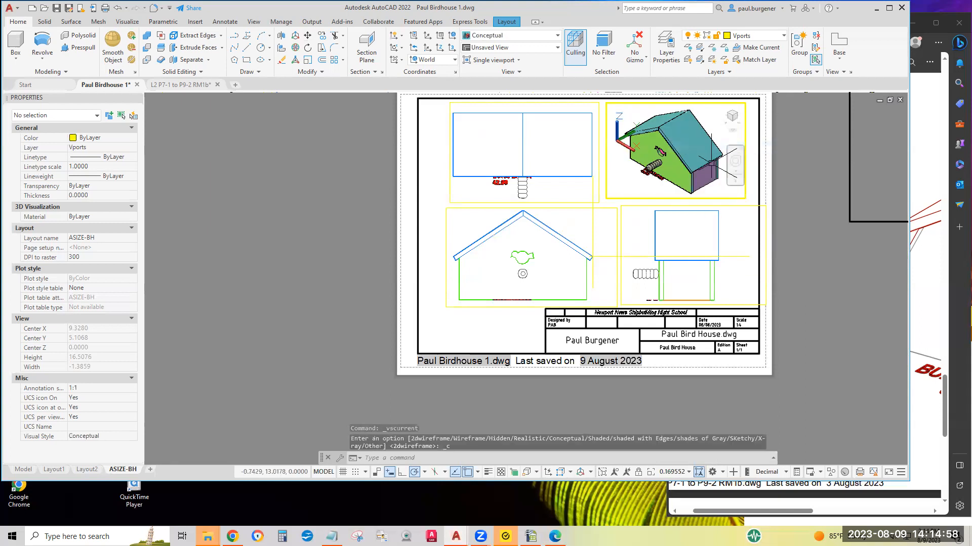
pyautogui.doubleClick(782, 248)
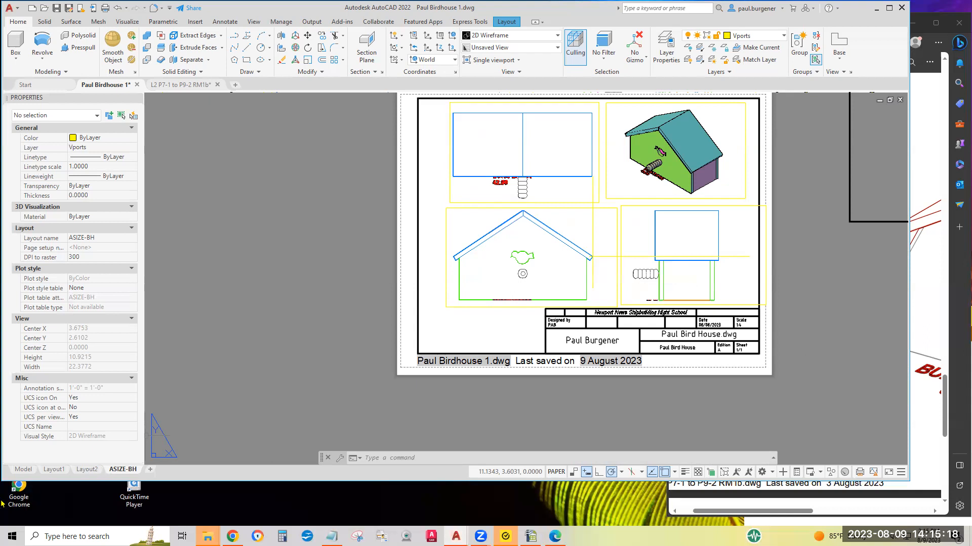
pyautogui.click(30, 470)
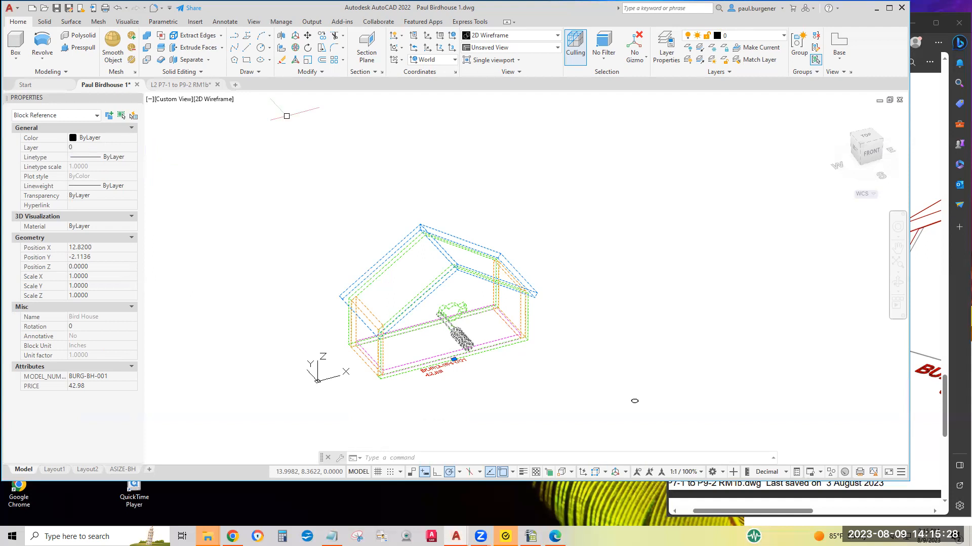
pyautogui.click(124, 470)
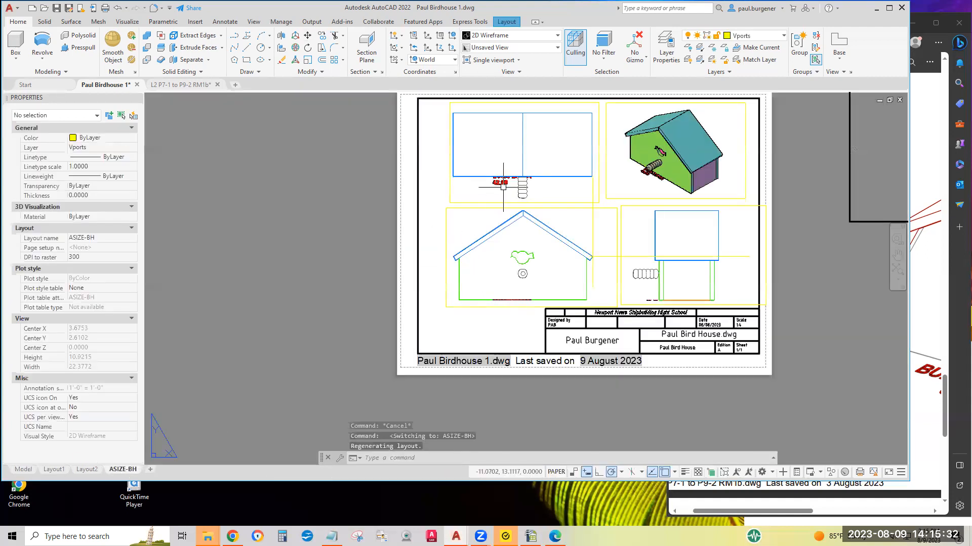
# Activate the top-view viewport and freeze the Attributes layer in that viewport through Layer Properties
pyautogui.doubleClick(508, 190)
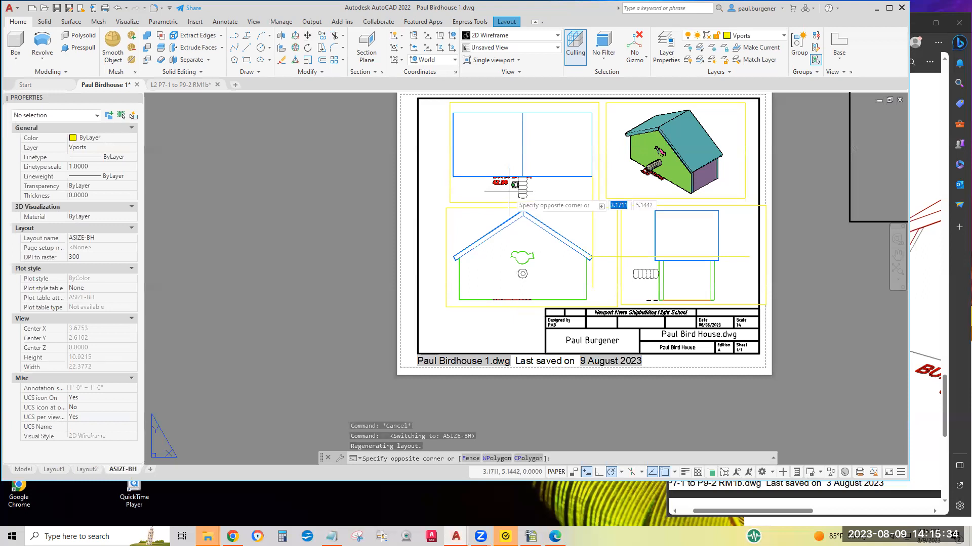
pyautogui.click(713, 49)
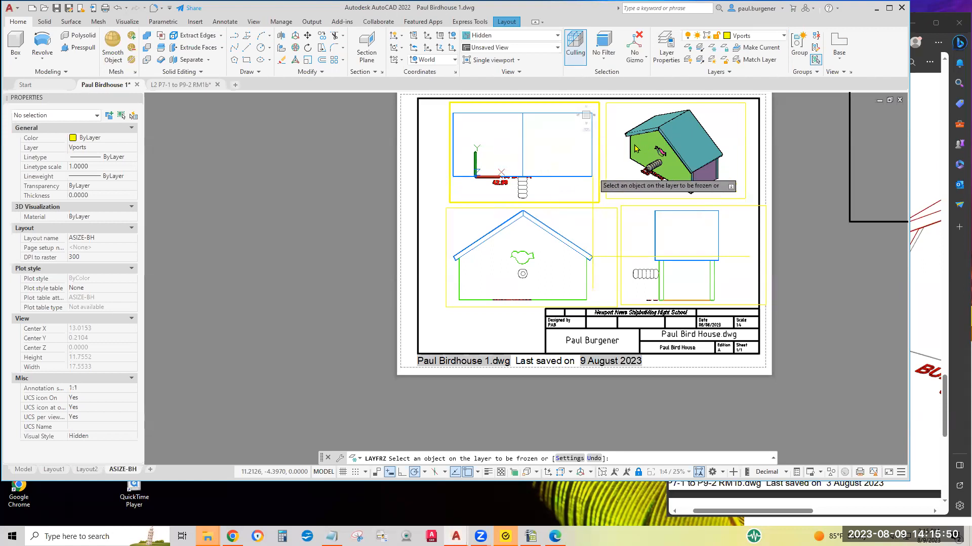
pyautogui.click(666, 51)
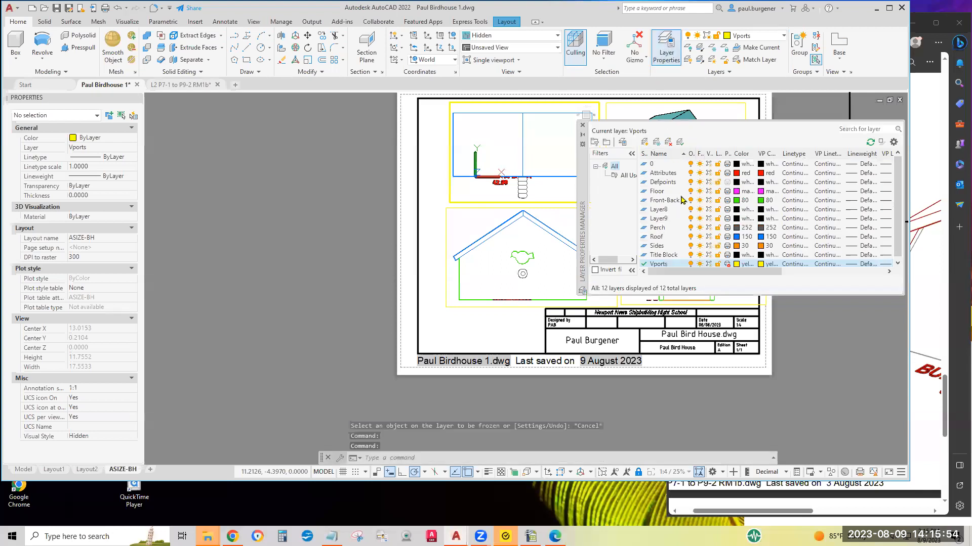
pyautogui.click(659, 174)
pyautogui.moveTo(779, 152); pyautogui.dragTo(804, 152)
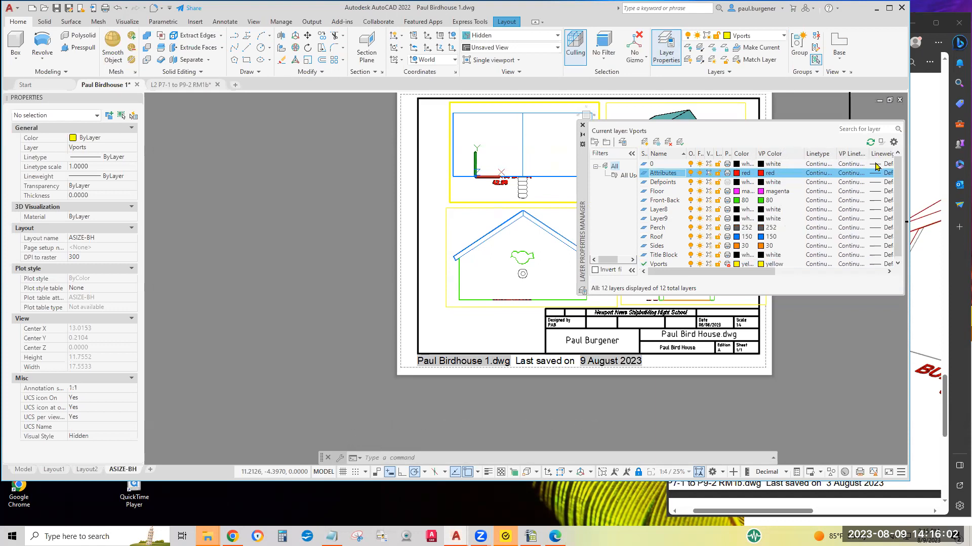
pyautogui.moveTo(760, 273); pyautogui.dragTo(760, 272)
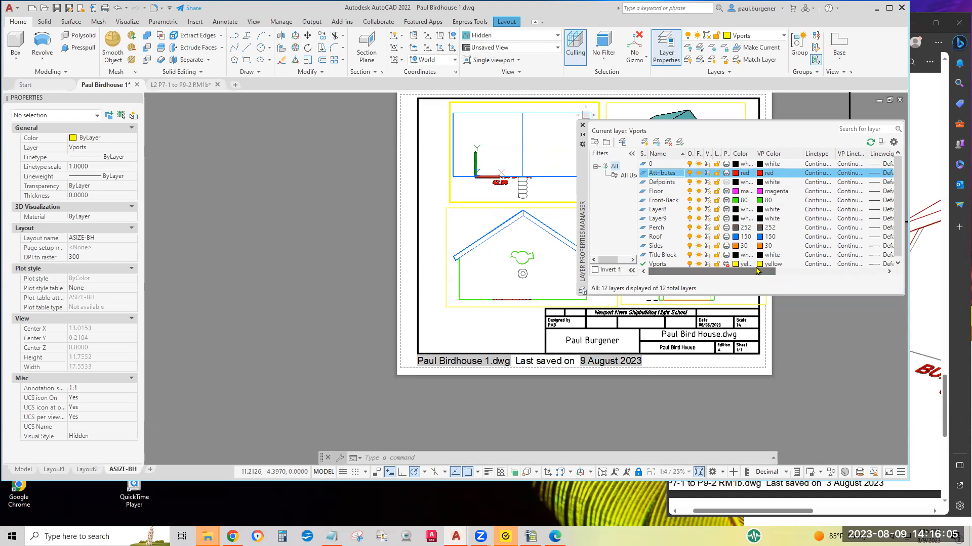
pyautogui.doubleClick(712, 154)
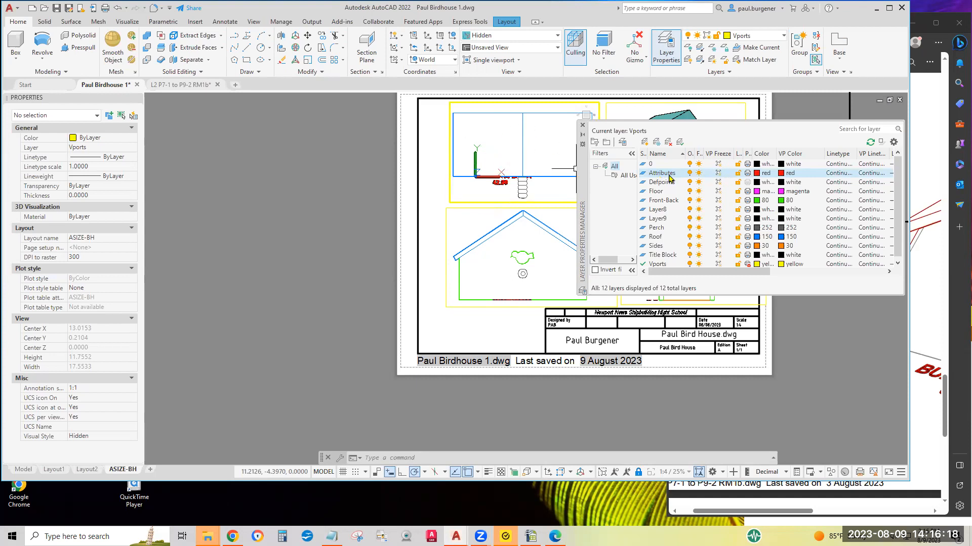
pyautogui.click(719, 173)
# Activate the front-view viewport, freeze the Attributes layer there, and move the layer palette aside
pyautogui.click(476, 227)
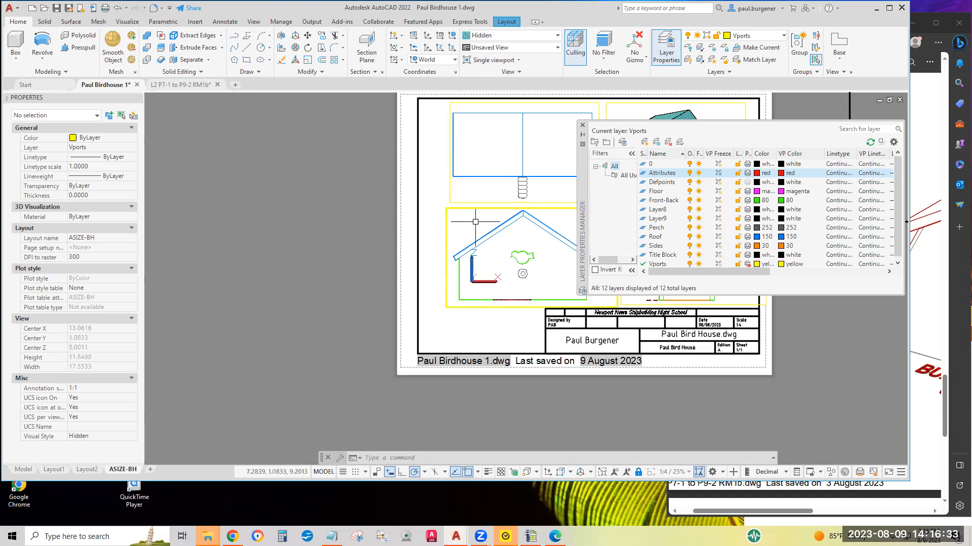
pyautogui.click(719, 174)
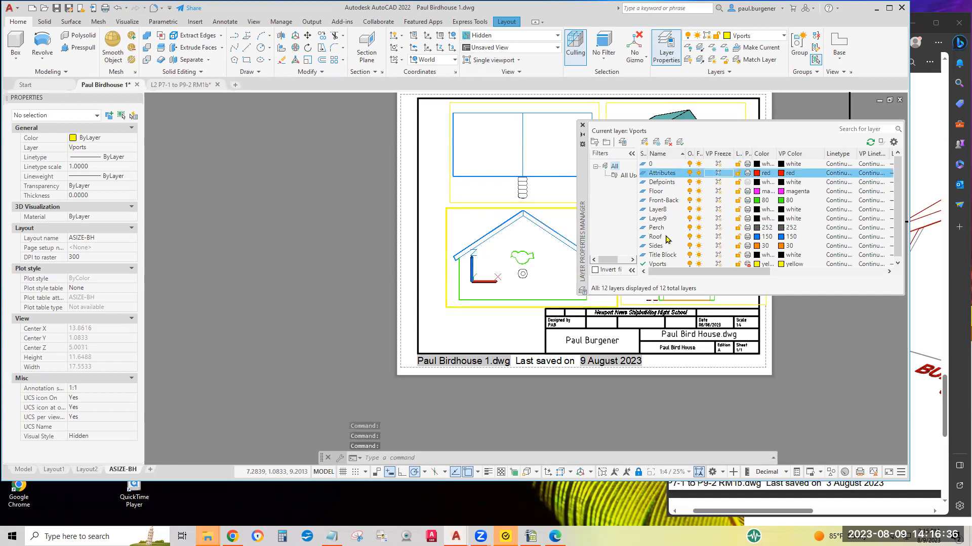
pyautogui.moveTo(582, 178); pyautogui.dragTo(375, 193)
pyautogui.moveTo(299, 196); pyautogui.dragTo(206, 204)
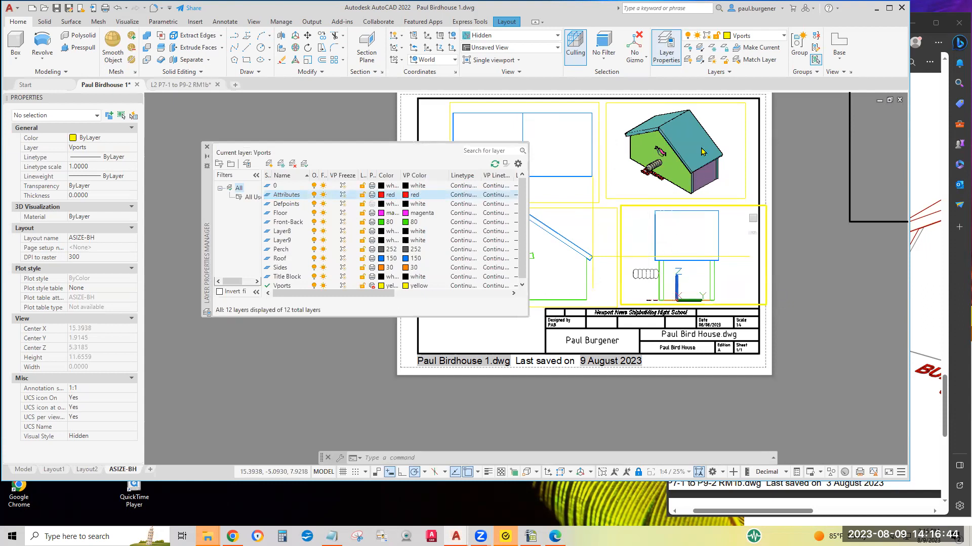
# Freeze the Attributes layer in the active lower-right viewport and return to paper space
pyautogui.scroll(-3, 702, 151)
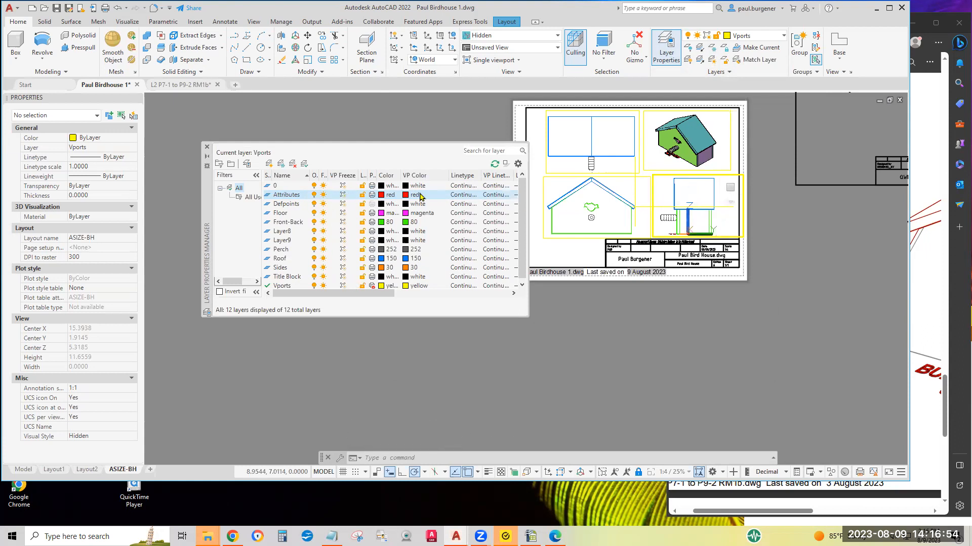
pyautogui.click(341, 196)
pyautogui.doubleClick(776, 250)
# Save the drawing
pyautogui.moveTo(775, 250); pyautogui.dragTo(841, 316, button='middle')
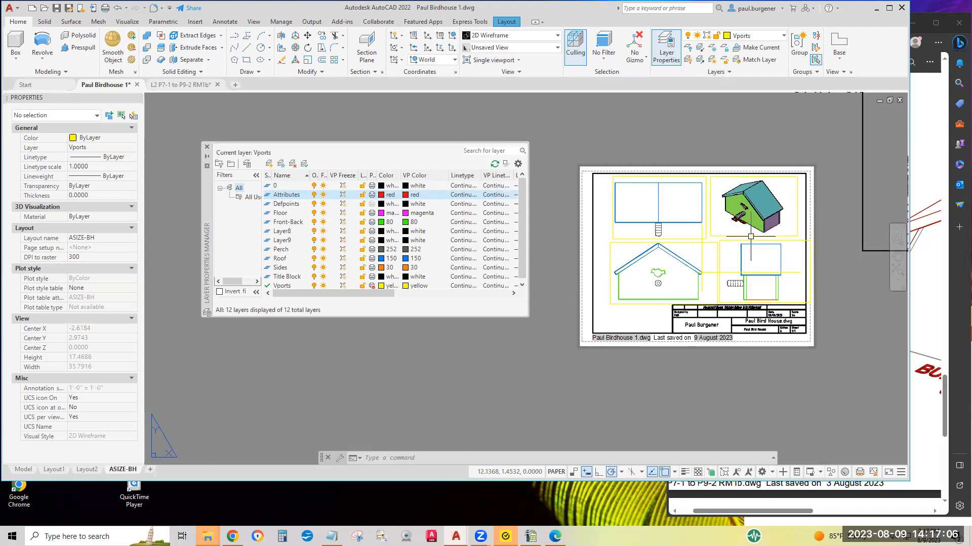
pyautogui.scroll(2, 870, 312)
pyautogui.scroll(-2, 869, 312)
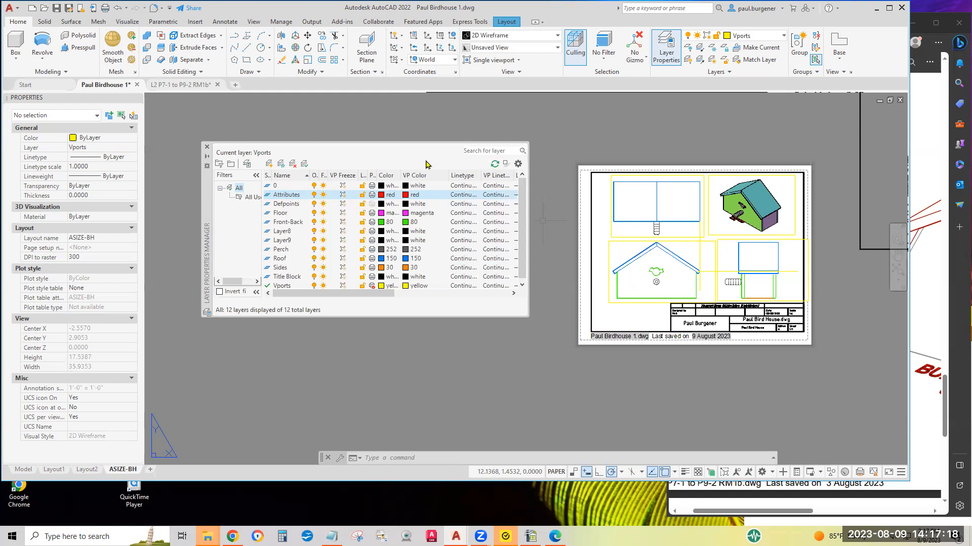
pyautogui.click(56, 8)
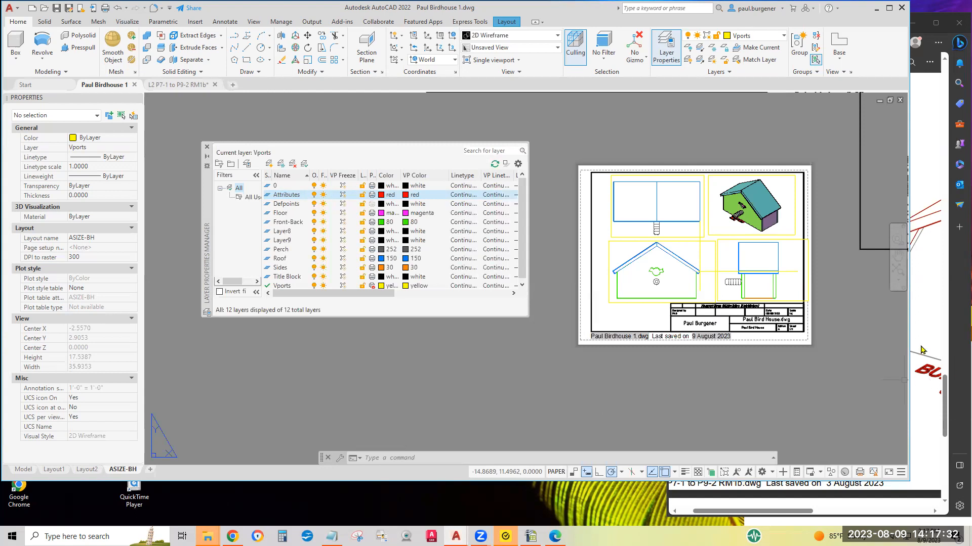
# Review the title block and viewports up close, then close the Layer Properties Manager
pyautogui.scroll(4, 747, 329)
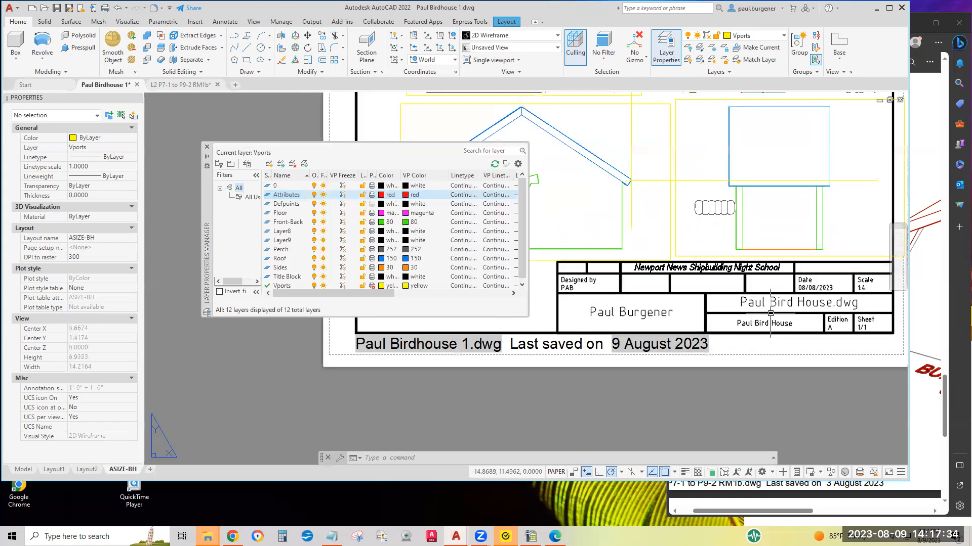
pyautogui.moveTo(770, 313); pyautogui.dragTo(757, 364, button='middle')
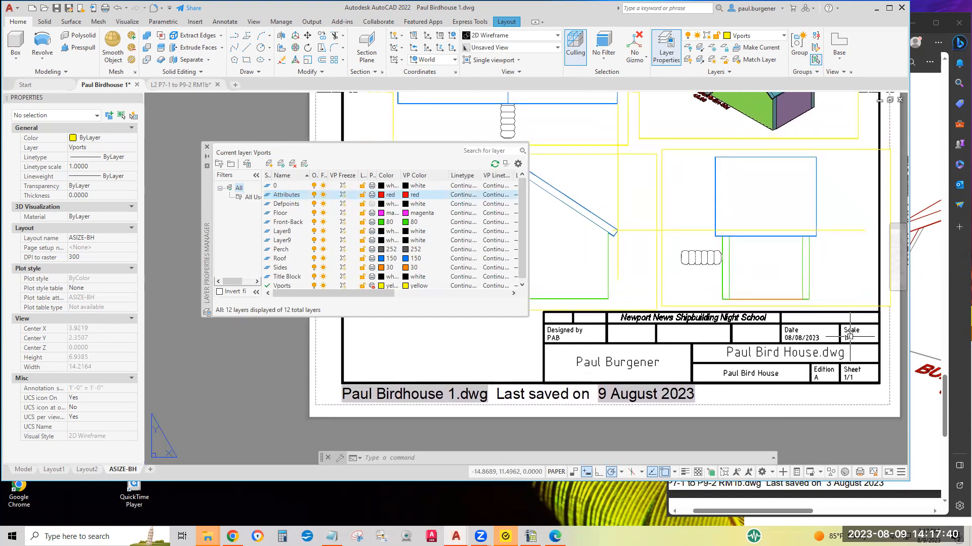
pyautogui.scroll(-3, 849, 335)
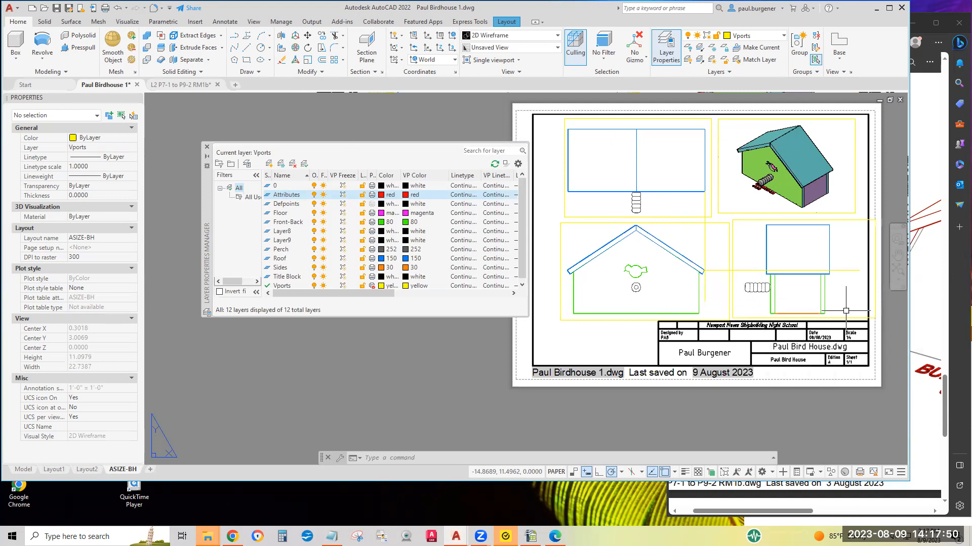
pyautogui.moveTo(581, 320); pyautogui.dragTo(385, 328, button='middle')
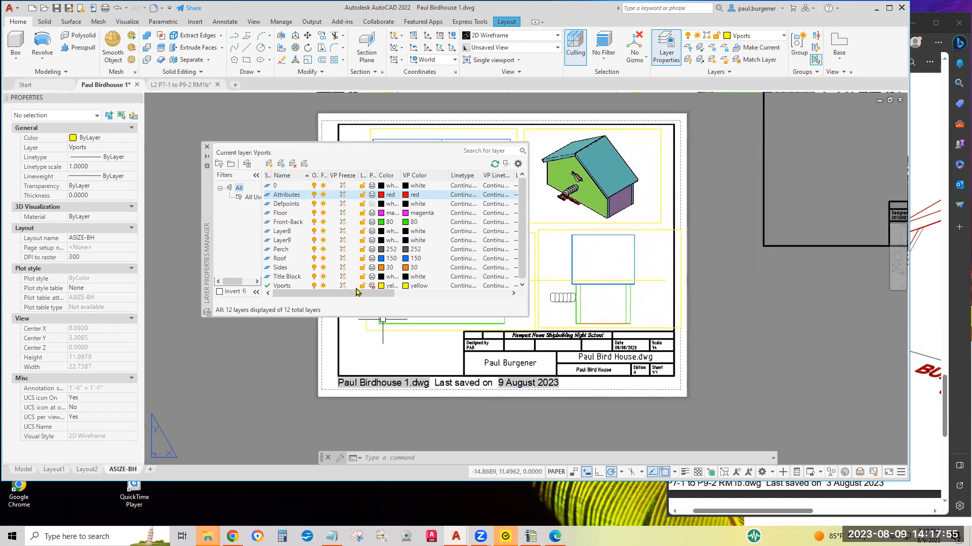
pyautogui.click(206, 147)
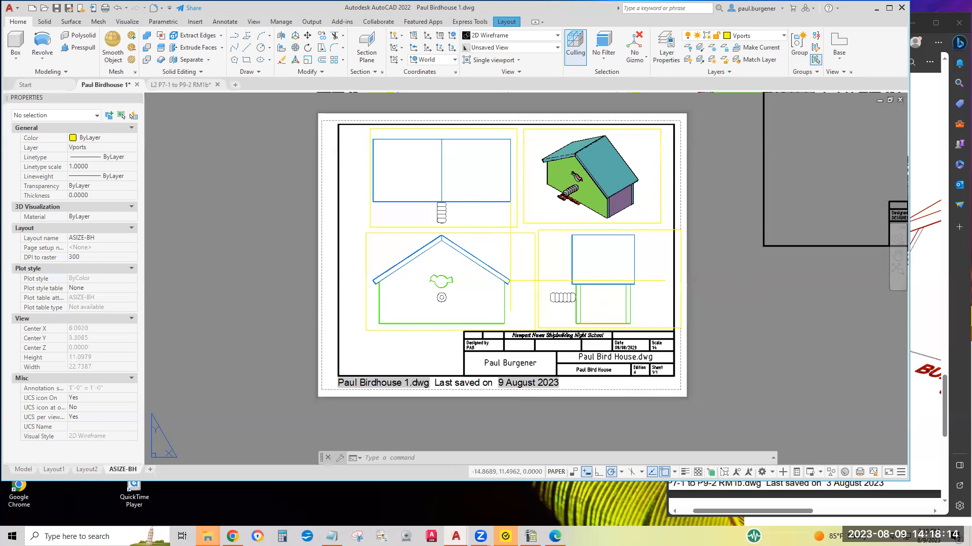
pyautogui.scroll(-2, 515, 236)
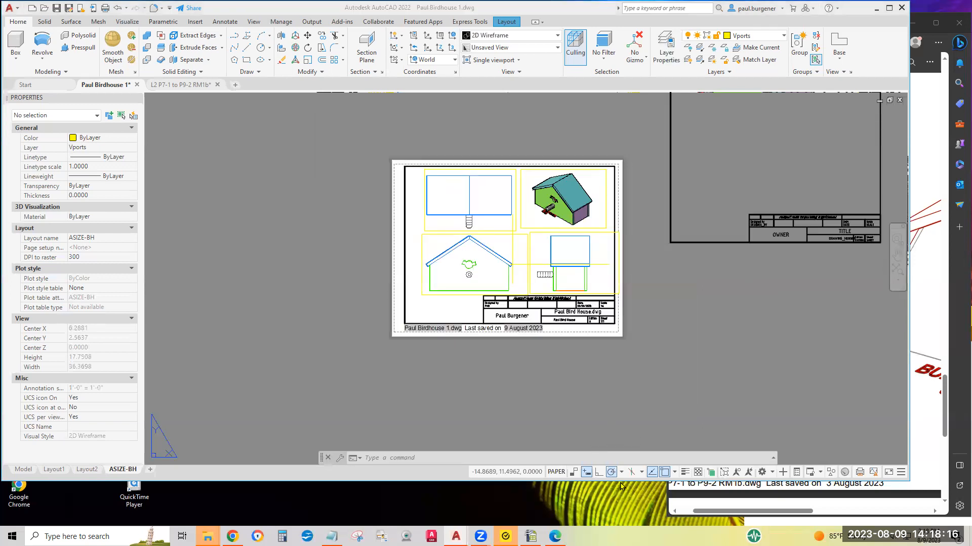